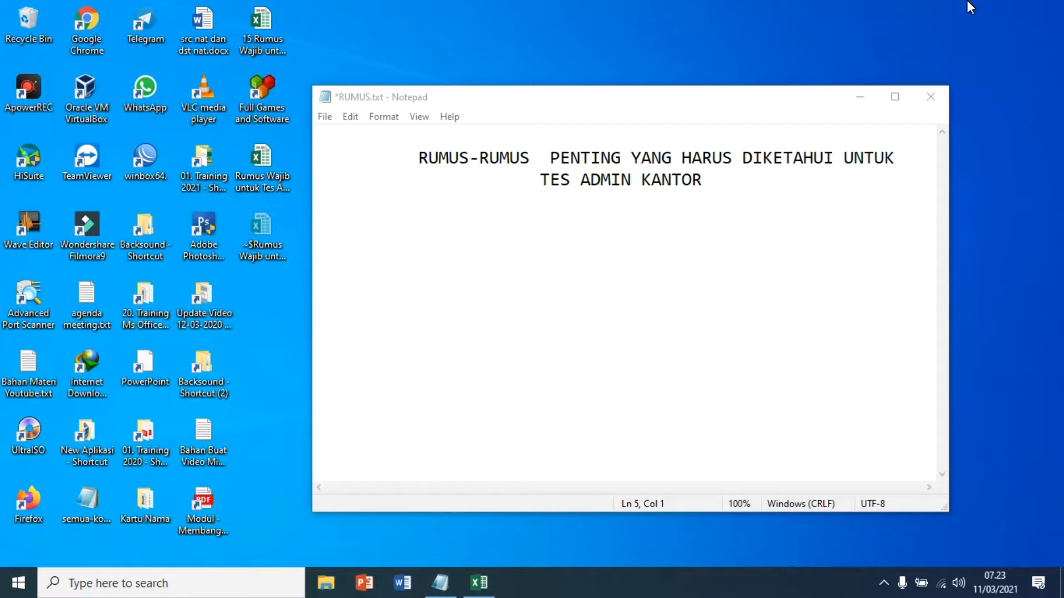
- Under the title, write the heading "Rumus & Fitur yg digunakan" and number 1–10: Sum, Average, Max, Min, Logika IF, Counta, CountIF, CountIFs, Conditional Formatting, Grafik
left_click(373, 253)
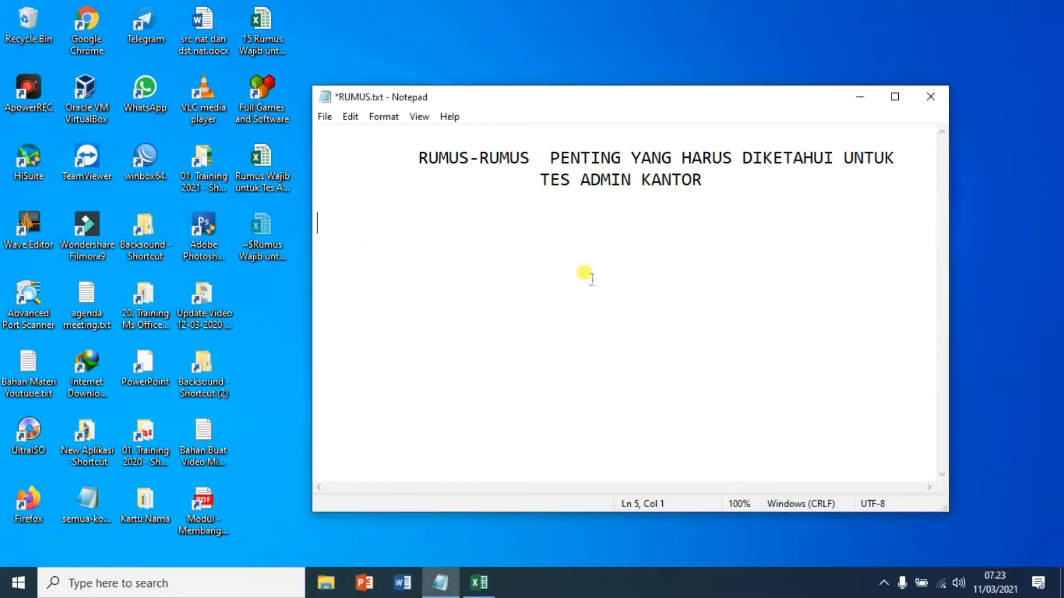
type("Rumus & Fitur yg digunakan    1. Sum   2. Average   3. Max   4. Min   5. Logika IF   6. Counta   7. CountIF   8. CountIFs   9. Conditional Formatting   10. Grafik")
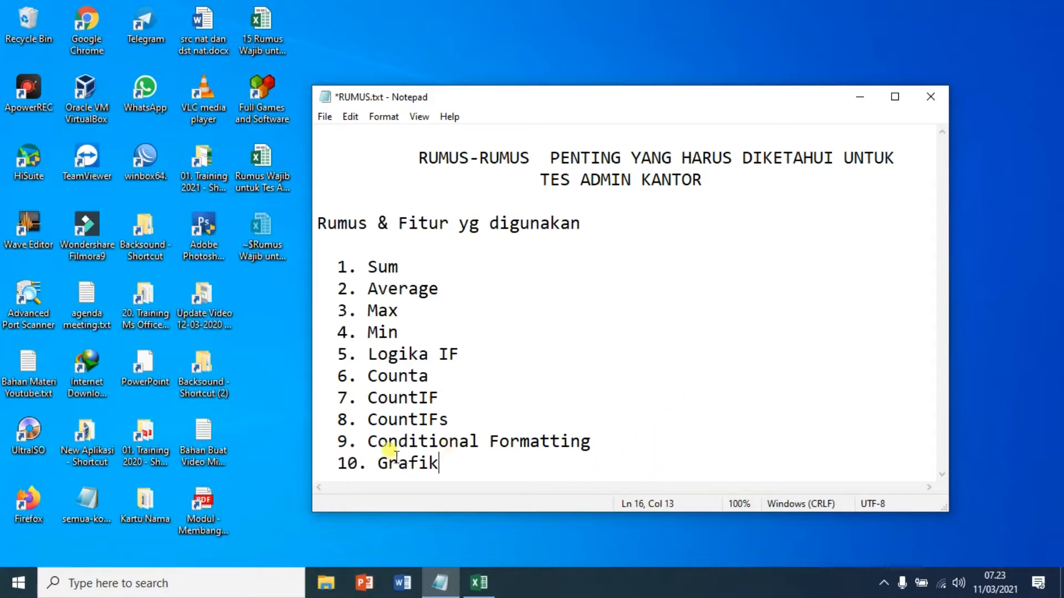
left_click_drag(466, 478, 328, 442)
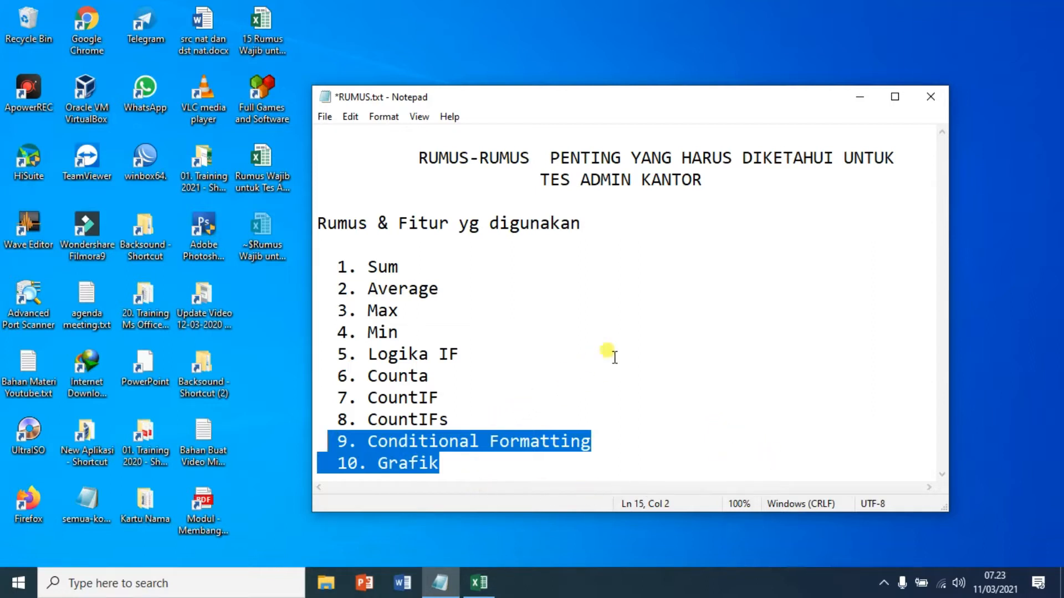
left_click(621, 379)
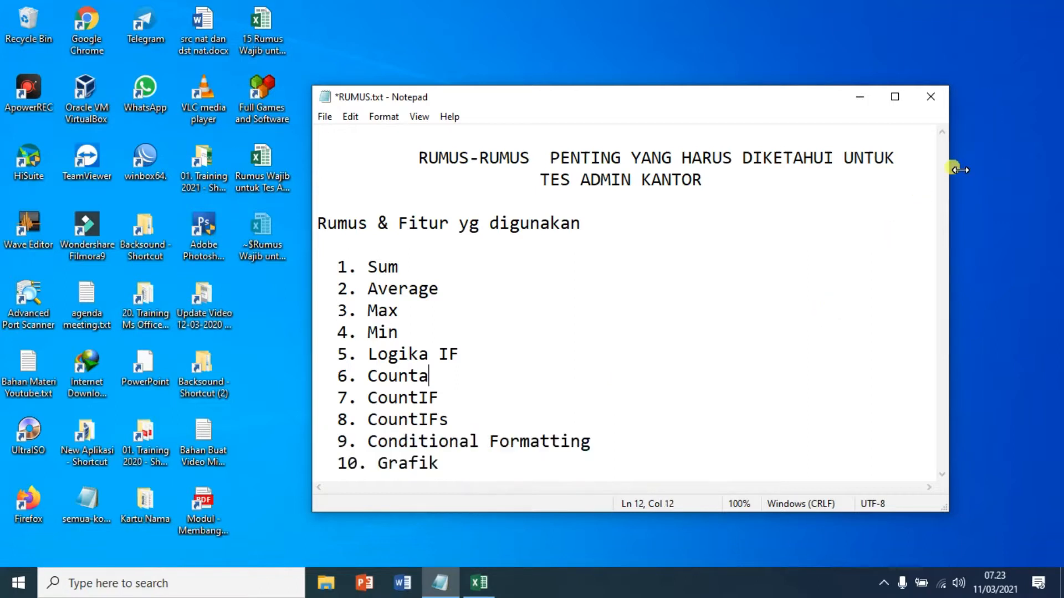
- Minimize the notes, switch to the Excel workbook of applicant scores, and review the Pskotes, Ujian Praktek and Ujian Teori columns
left_click(860, 97)
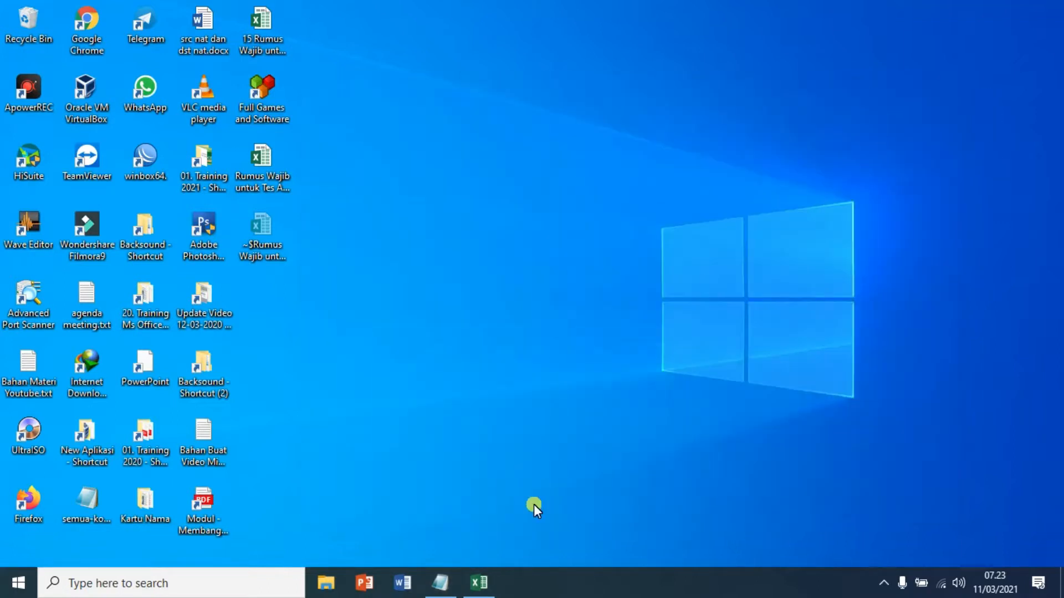
left_click(478, 582)
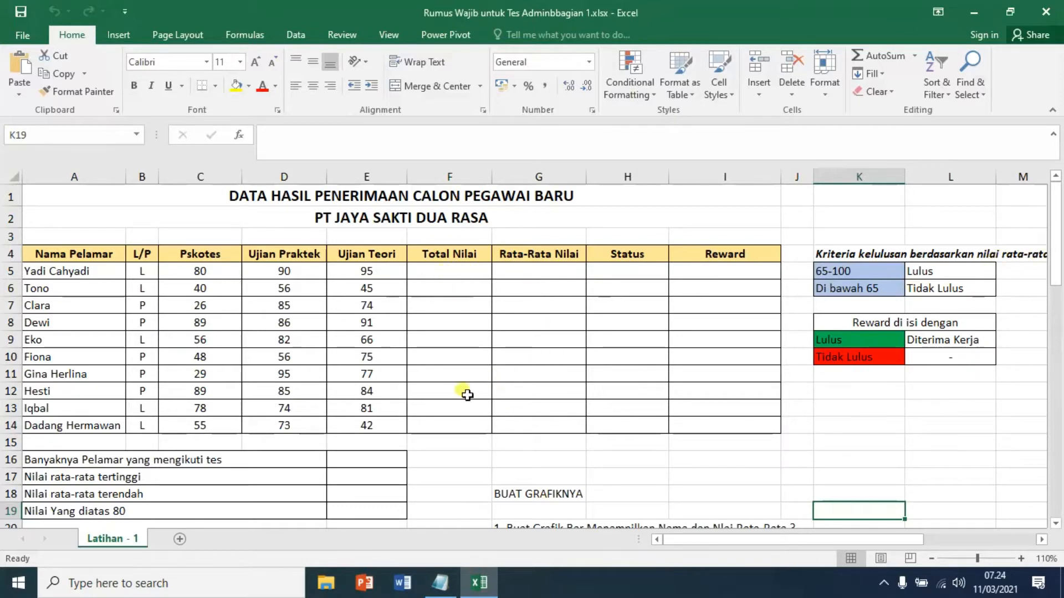
left_click(456, 273)
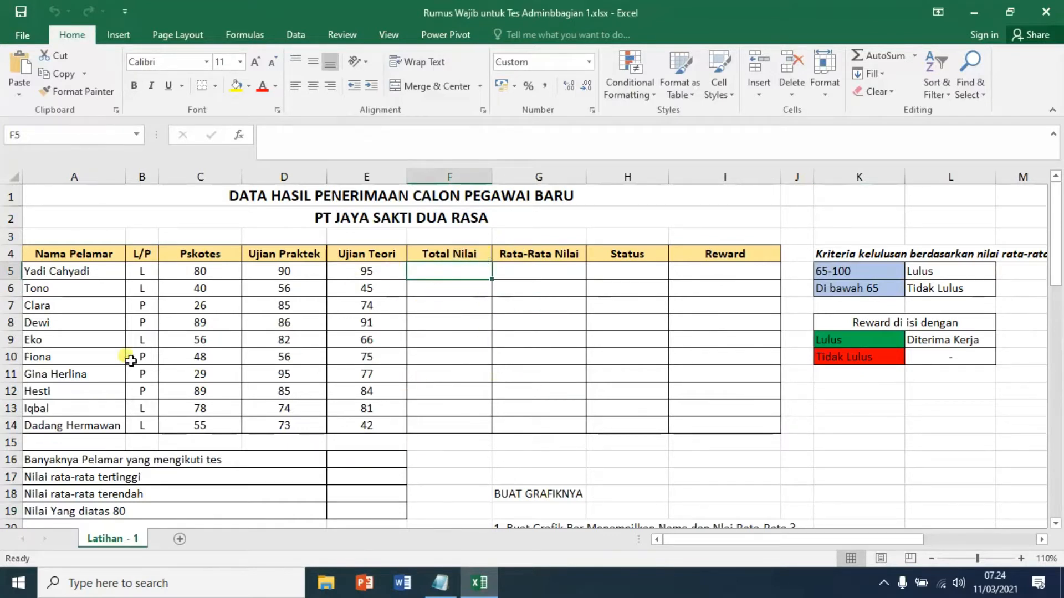
left_click(198, 260)
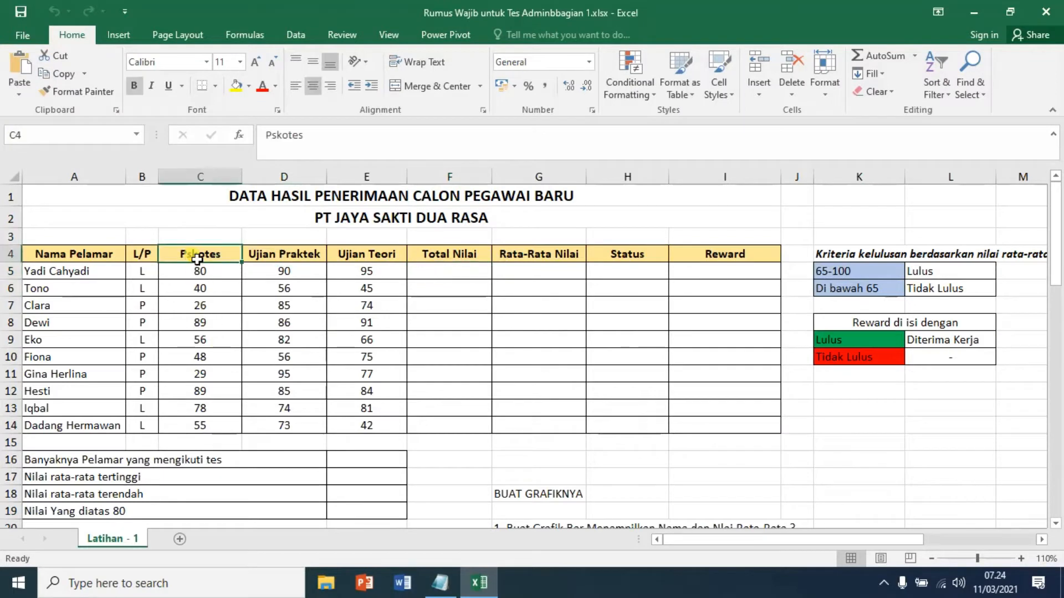
left_click(295, 258)
left_click(370, 257)
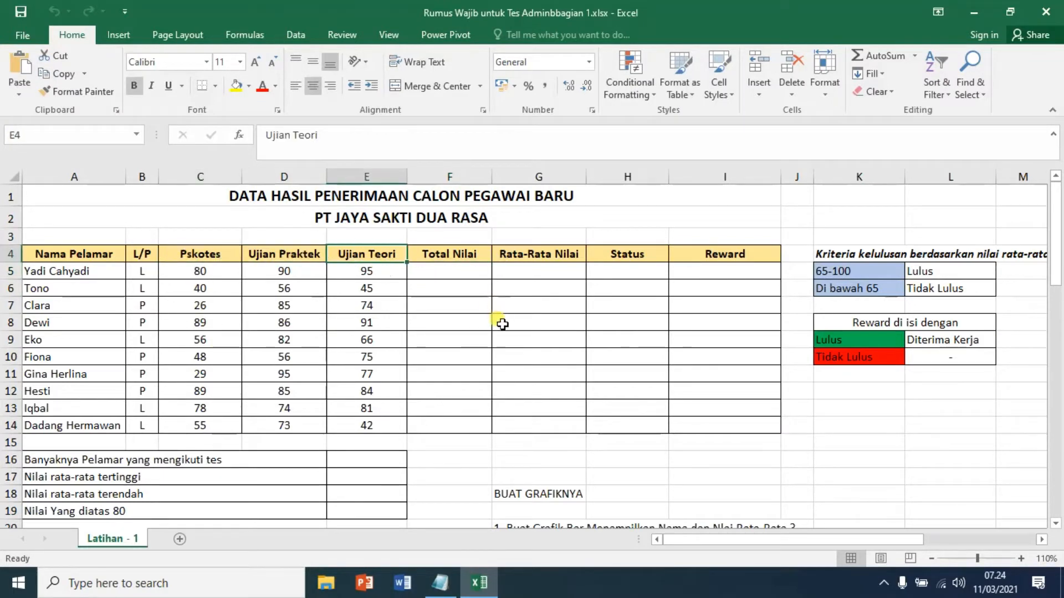
- Enter =SUM(C5:E5) in F5 to total the first applicant's three test scores under Total Nilai
left_click(449, 274)
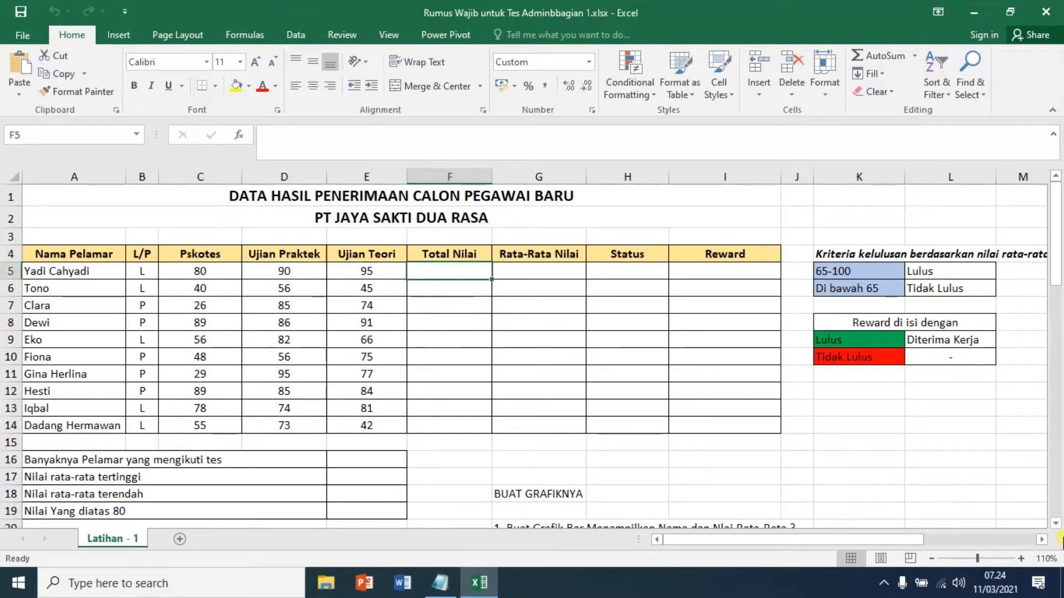
left_click(1021, 560)
left_click(1020, 560)
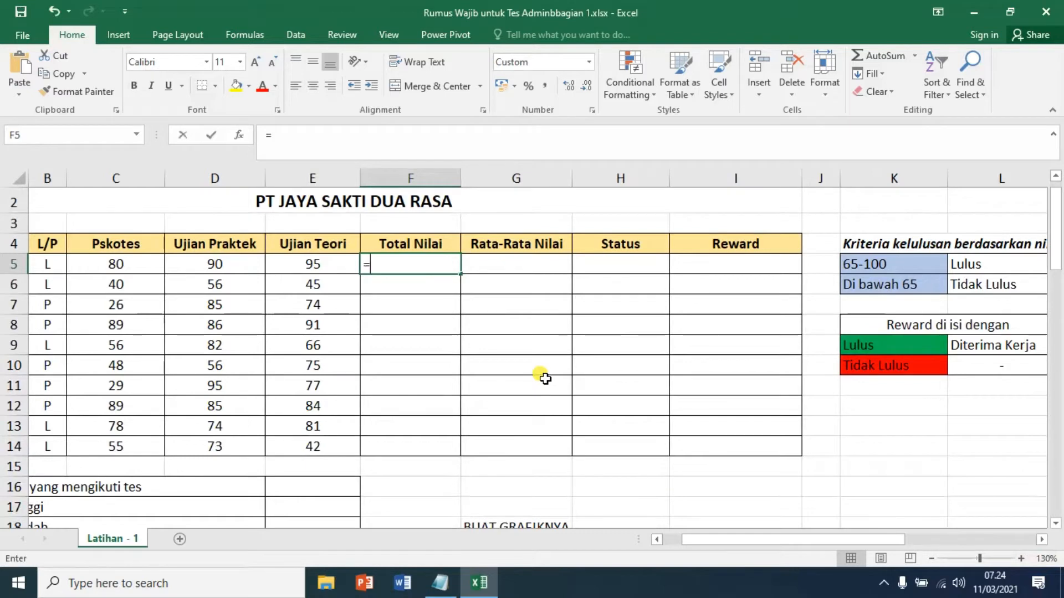
type("=SUM(")
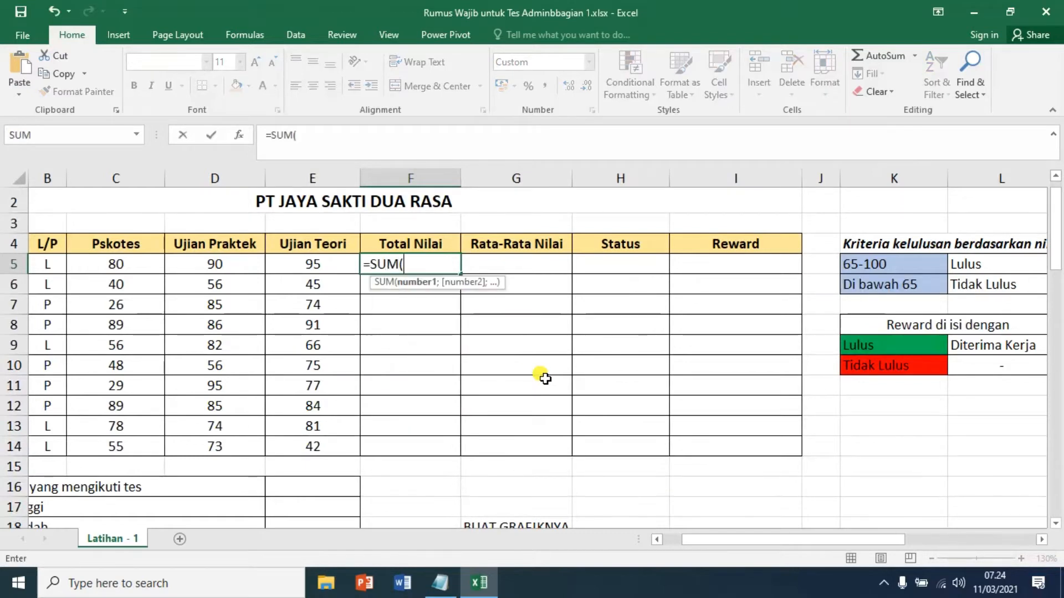
left_click_drag(124, 264, 309, 266)
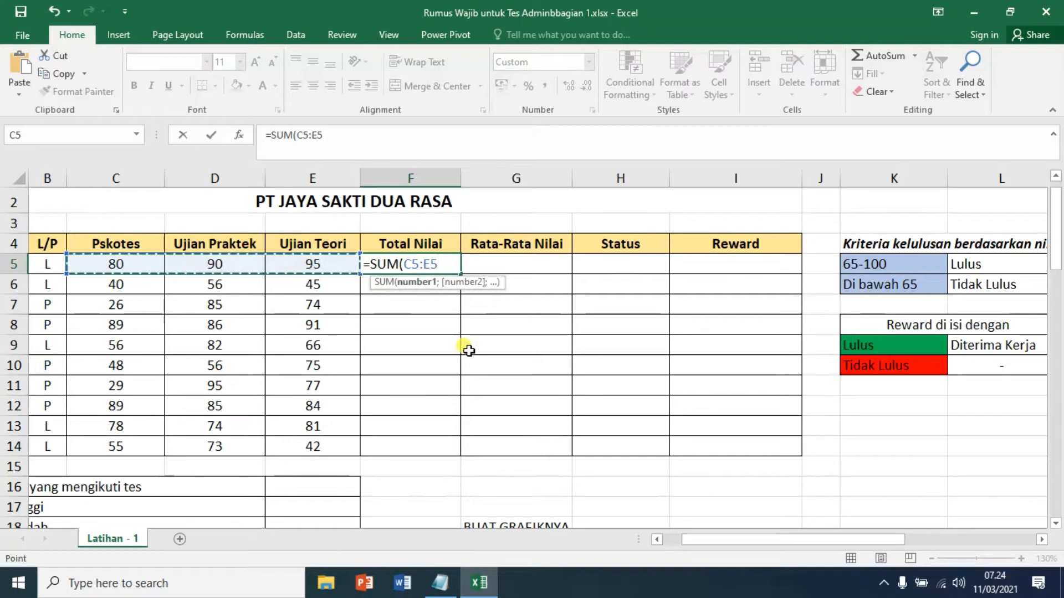
type(")")
key("Return")
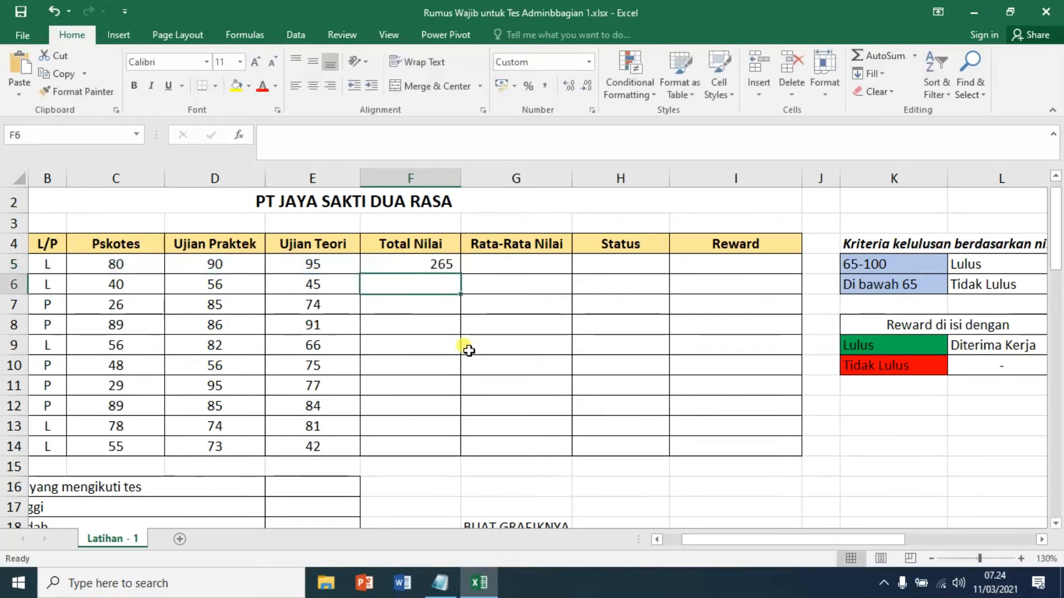
- Copy the SUM formula from F5 down the Total Nilai column to F14 and check the copied cells
left_click(430, 265)
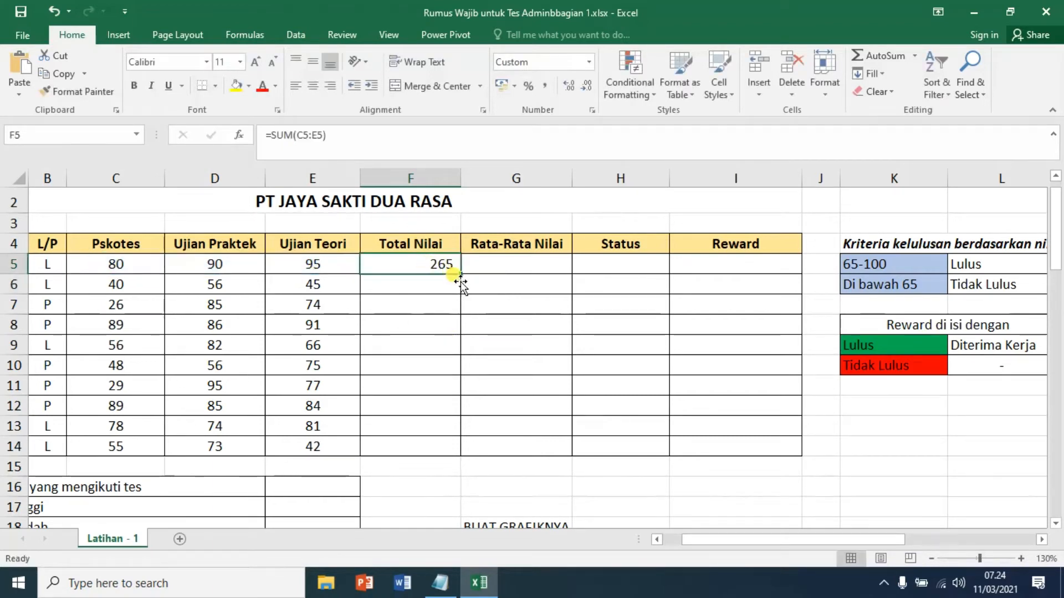
left_click_drag(459, 274, 465, 455)
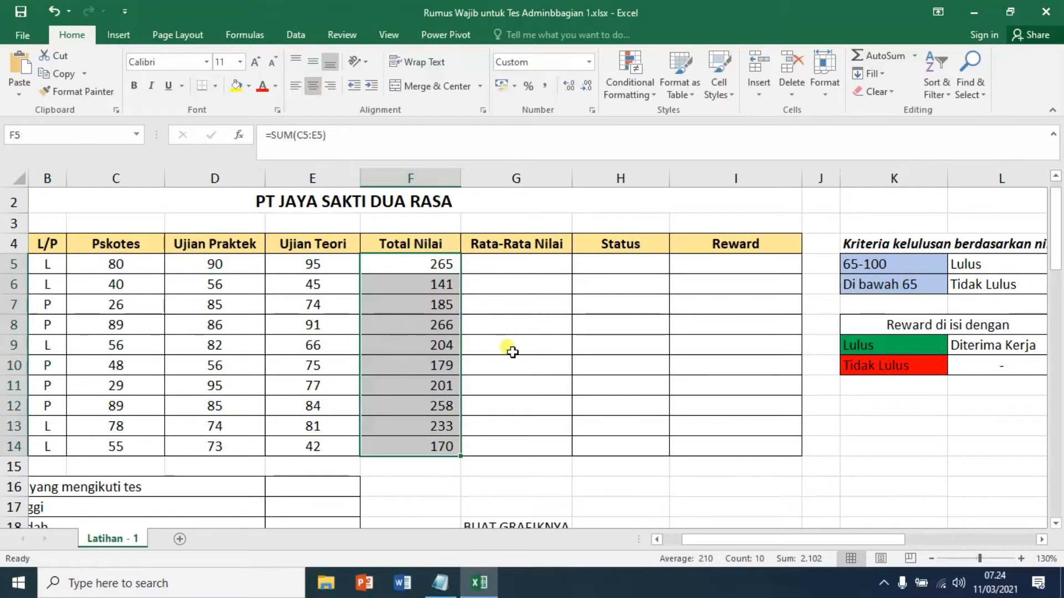
left_click(440, 346)
left_click(419, 275)
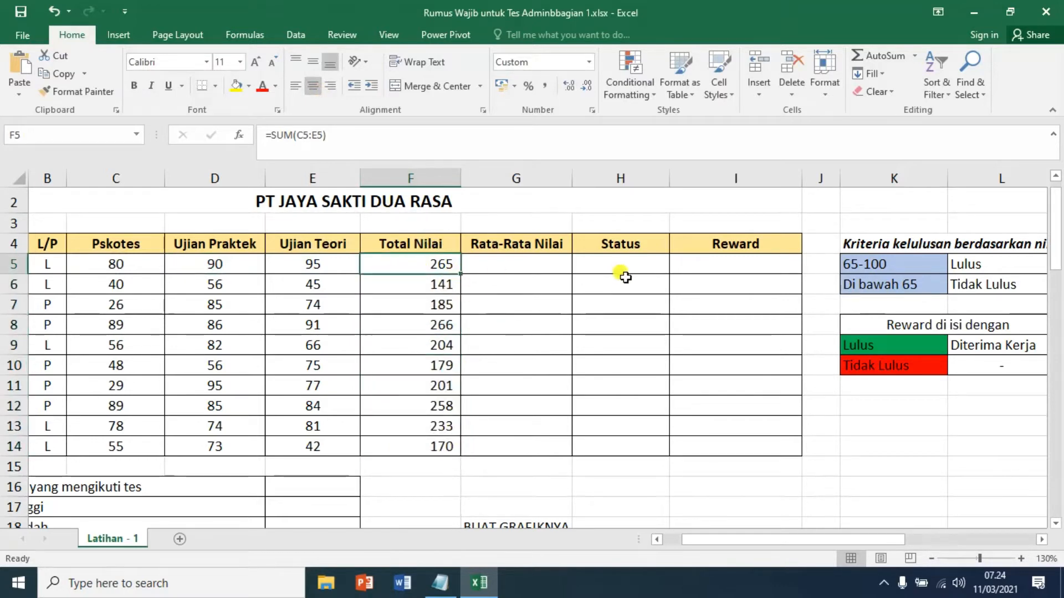
- Enter =AVERAGE(C5:E5) in G5 to average the first applicant's three test scores under Rata-Rata Nilai
left_click(543, 271)
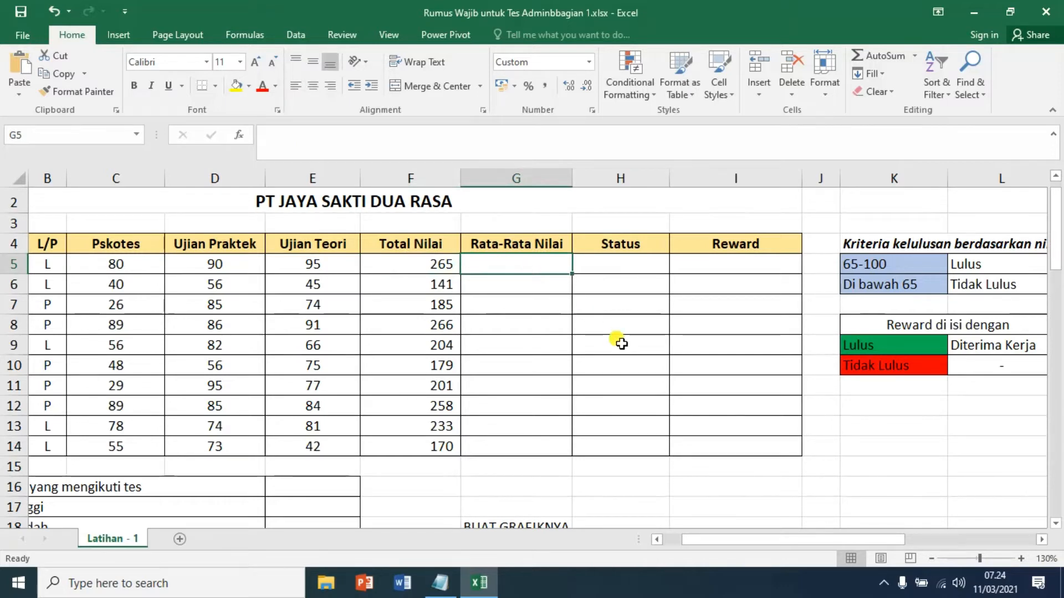
type("=")
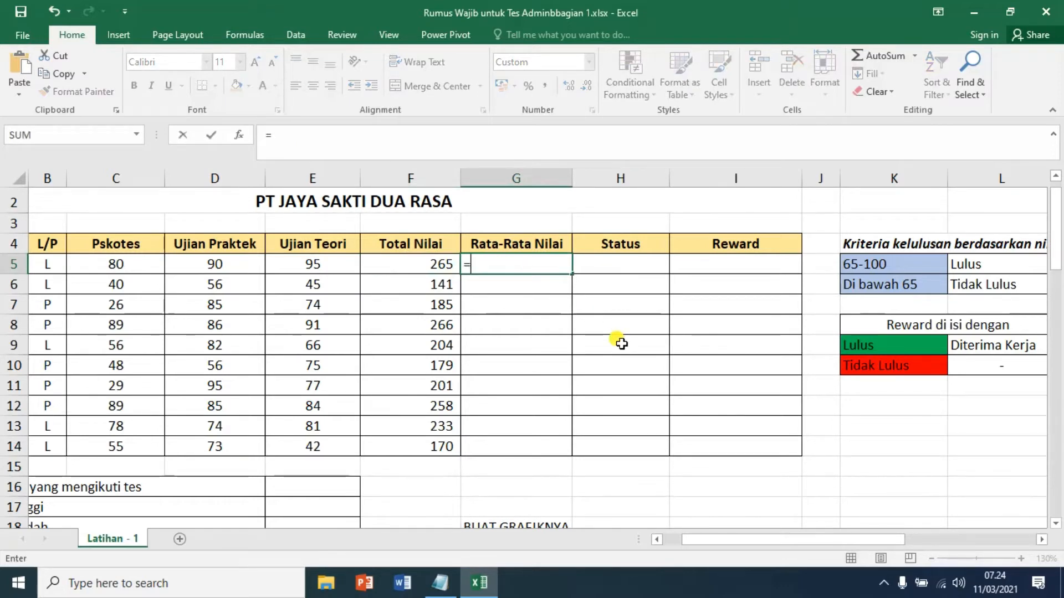
type("AVERA")
key("Tab")
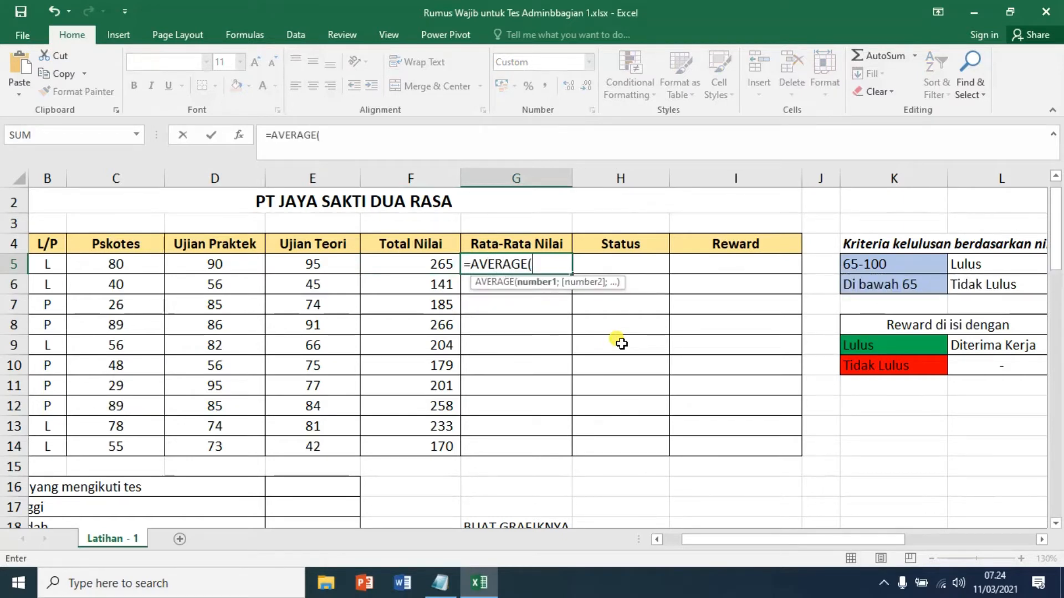
left_click(243, 270)
left_click_drag(247, 271, 313, 266)
left_click_drag(118, 267, 316, 266)
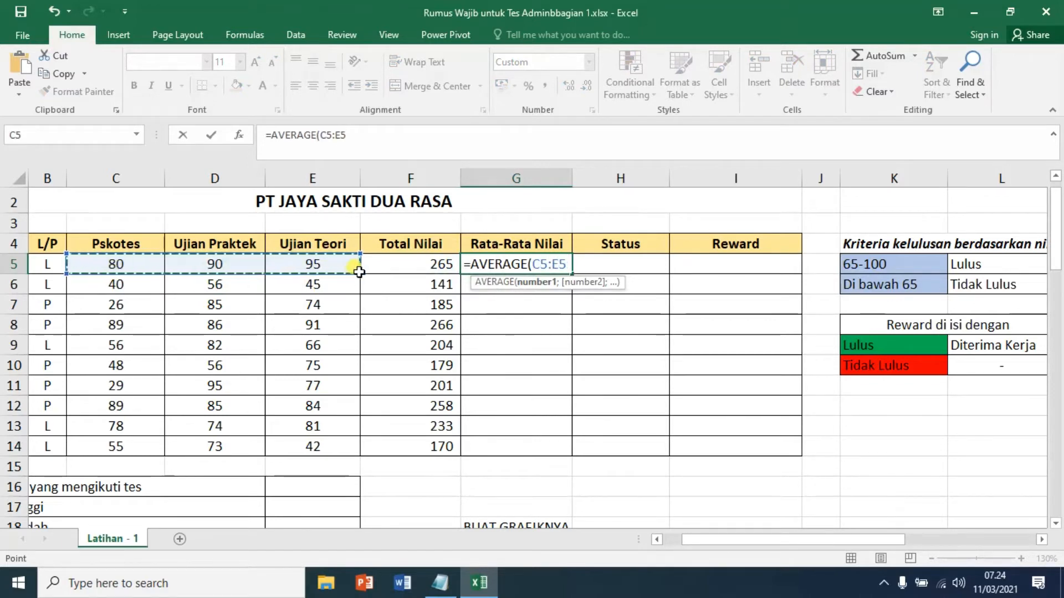
key("Return")
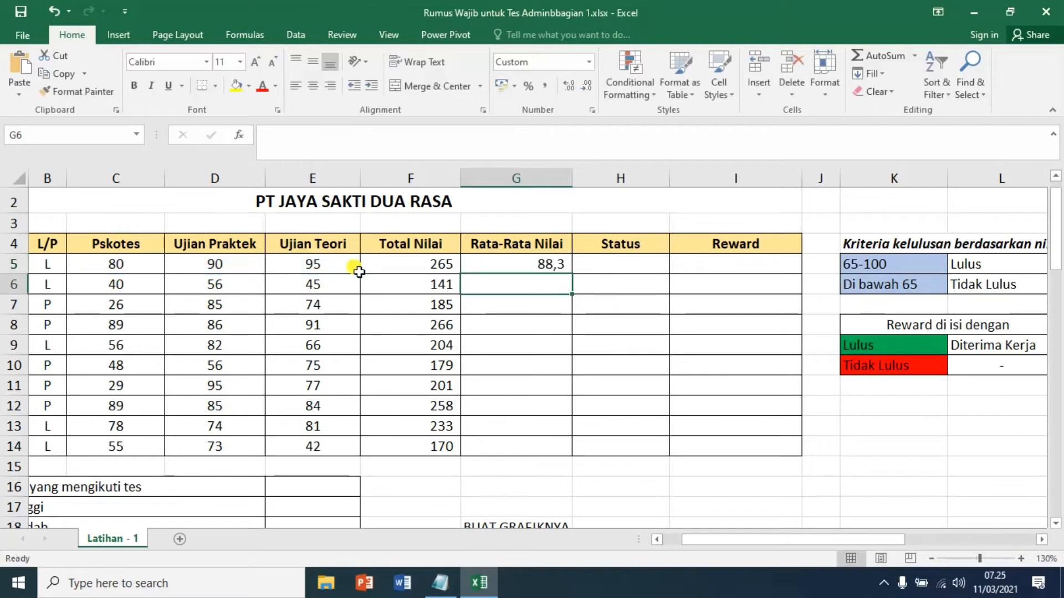
- Copy the AVERAGE formula from G5 down to G14 and center the Rata-Rata Nilai values
left_click(549, 270)
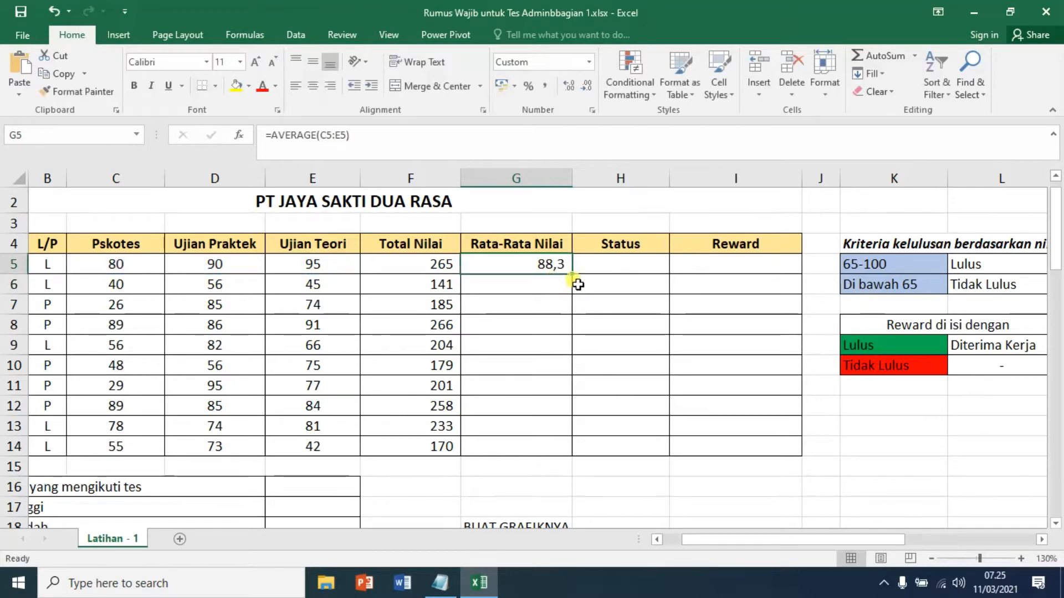
left_click_drag(576, 281, 558, 453)
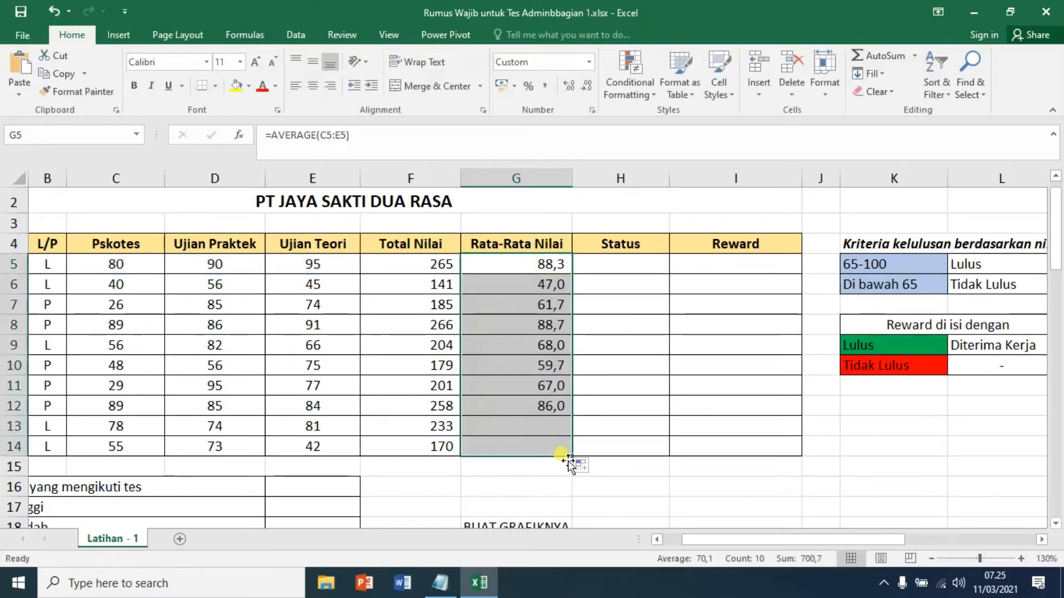
left_click(316, 85)
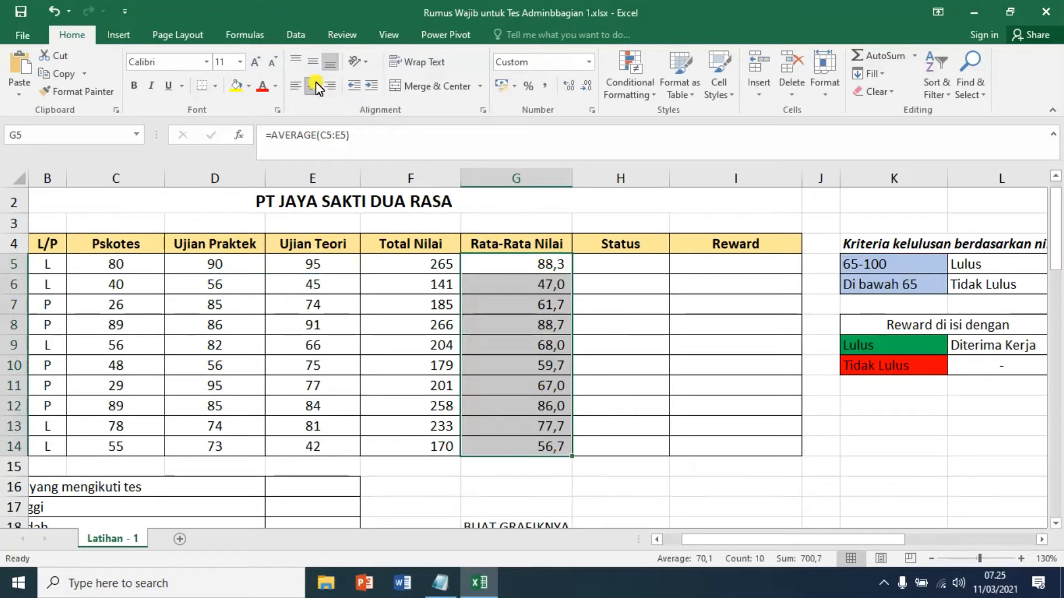
left_click(542, 267)
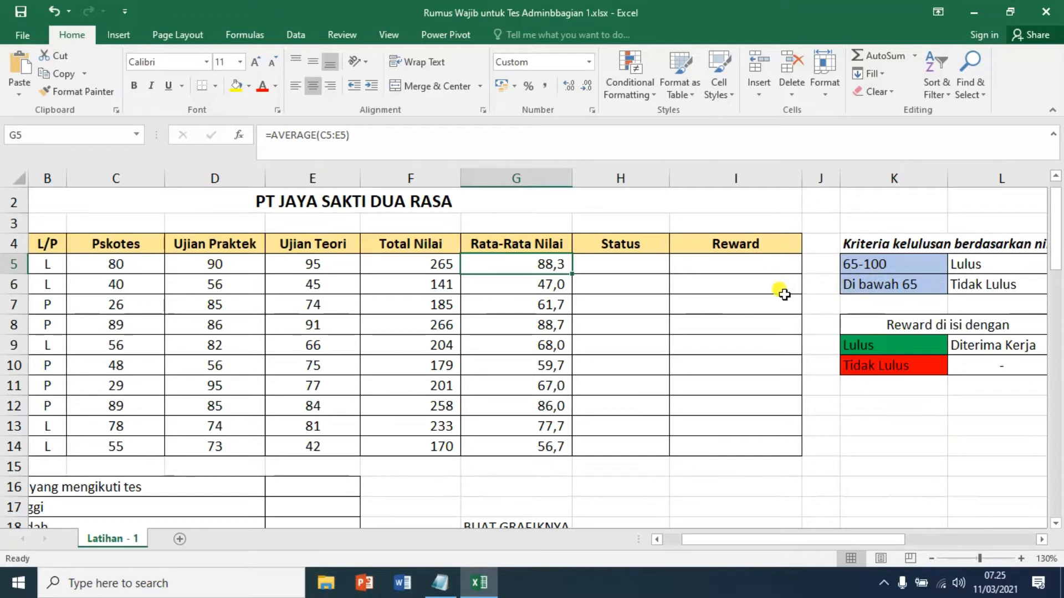
- Examine the summary row "Banyaknya Pelamar yang mengikuti tes" and the Nama Pelamar column, leaving cell E16 selected
scroll(784, 294, "down", 1)
left_click(335, 421)
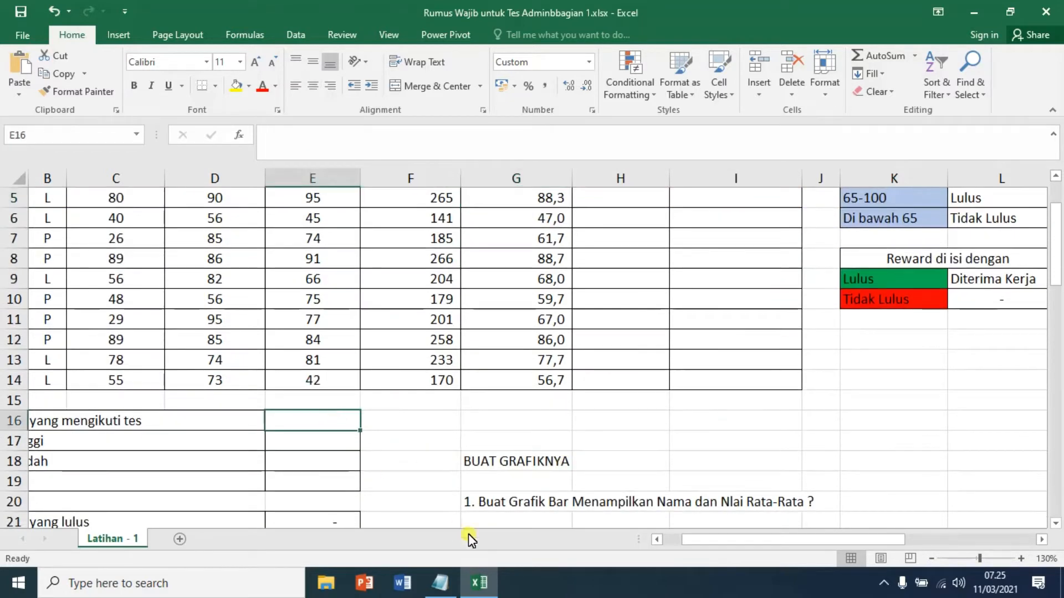
left_click(119, 423)
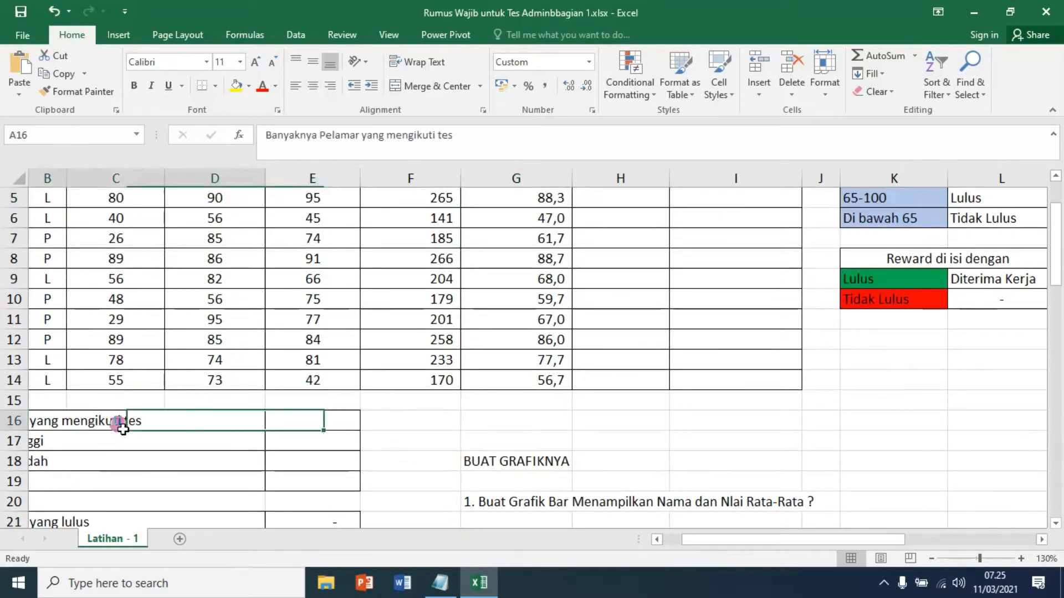
scroll(125, 429, "left", 1)
scroll(125, 430, "left", 1)
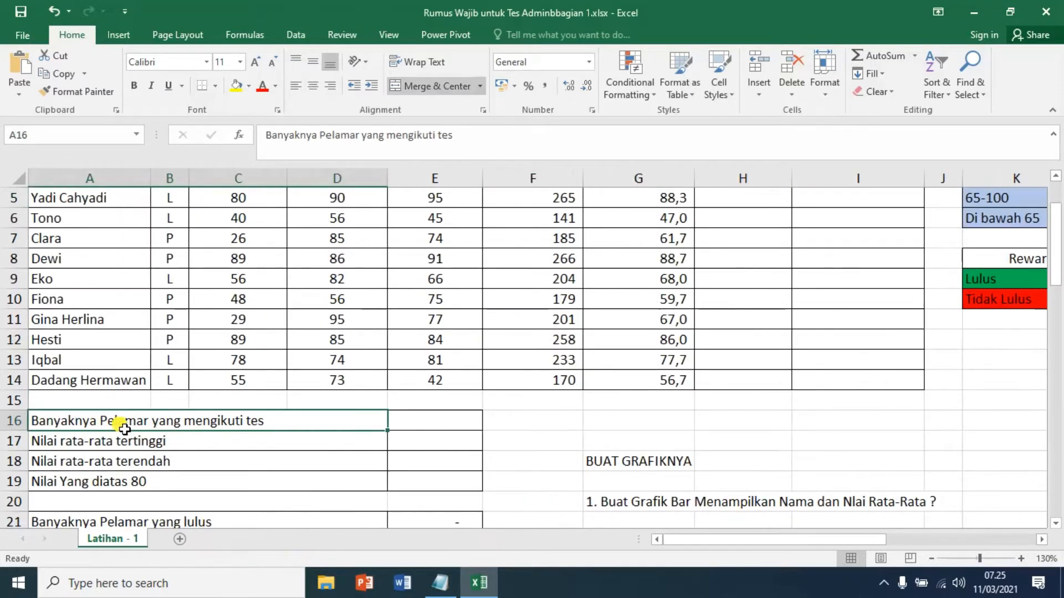
key("Right")
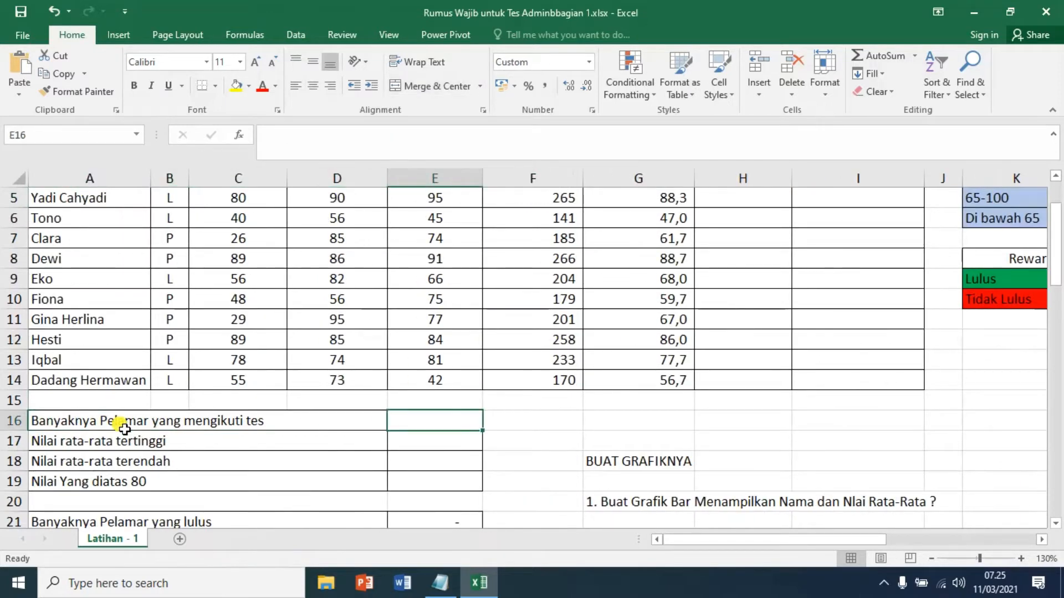
key("Left")
key("Right")
scroll(188, 399, "up", 2)
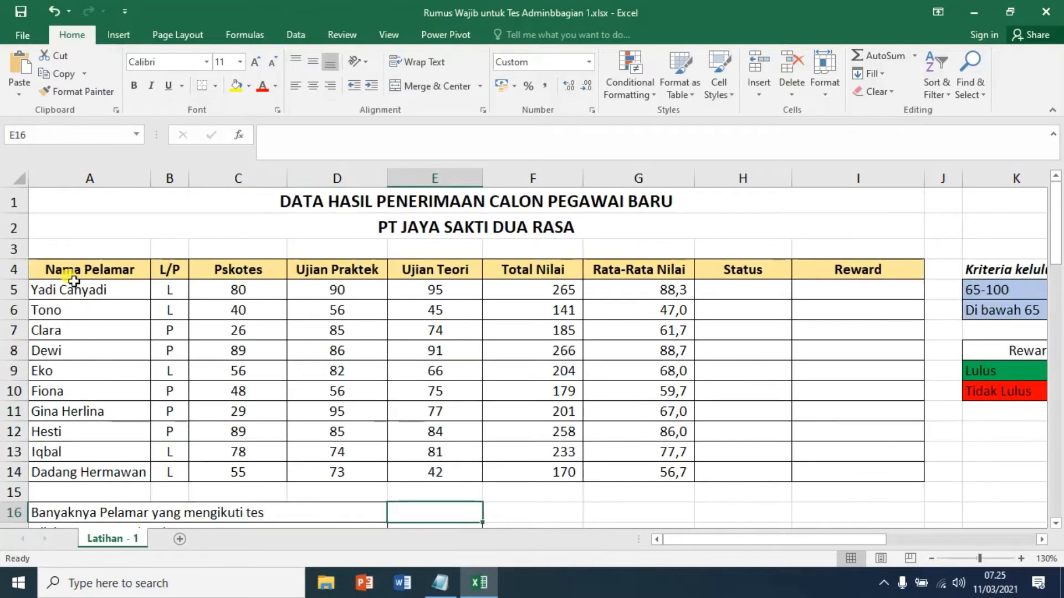
scroll(107, 427, "down", 2)
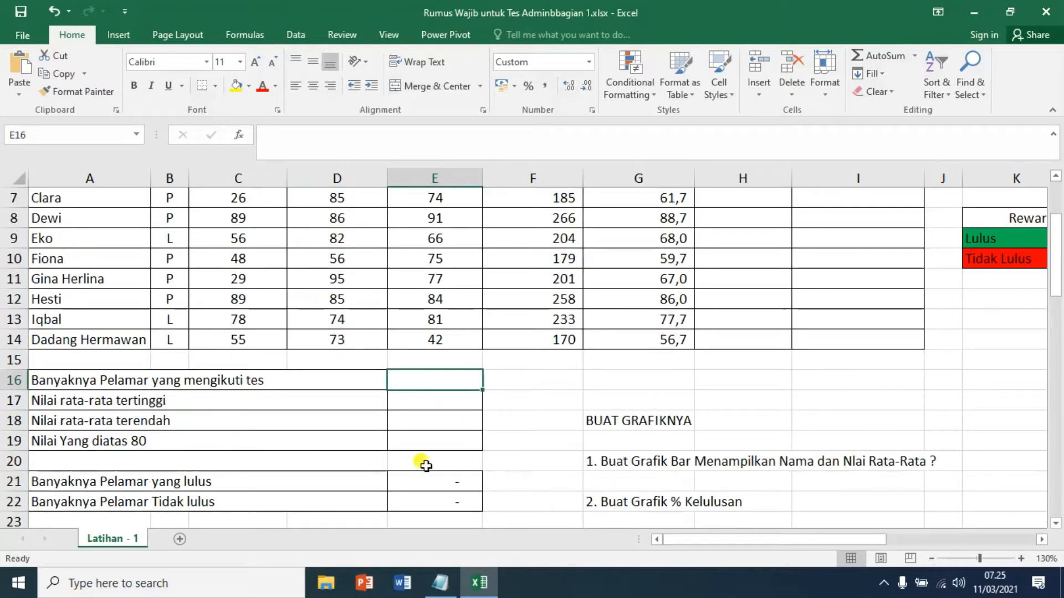
- Enter =COUNTA(A5:A14) in E16 to count the applicants who took the test
type("=")
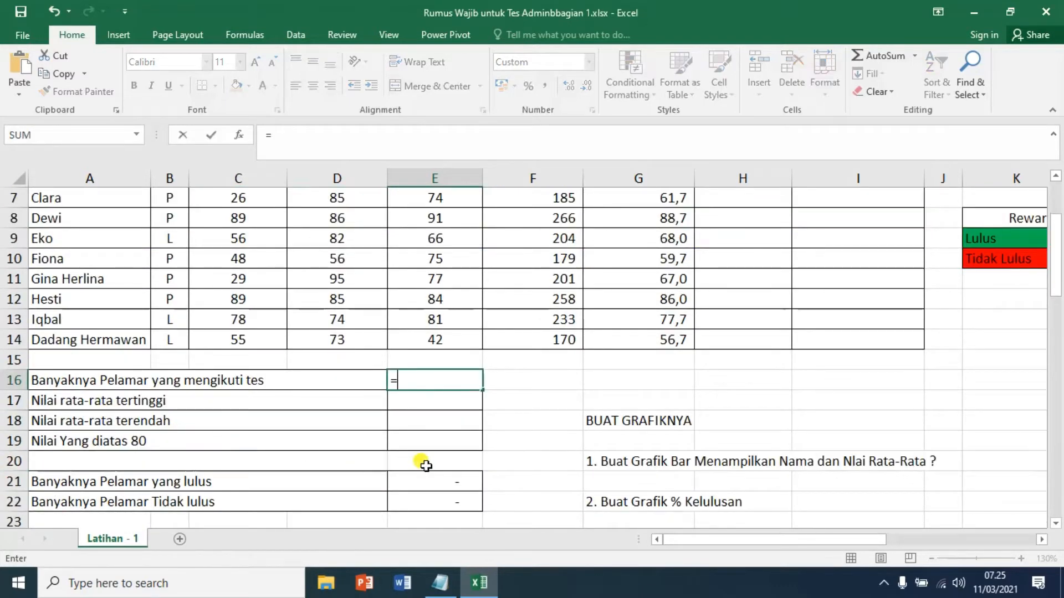
type("COUNTA")
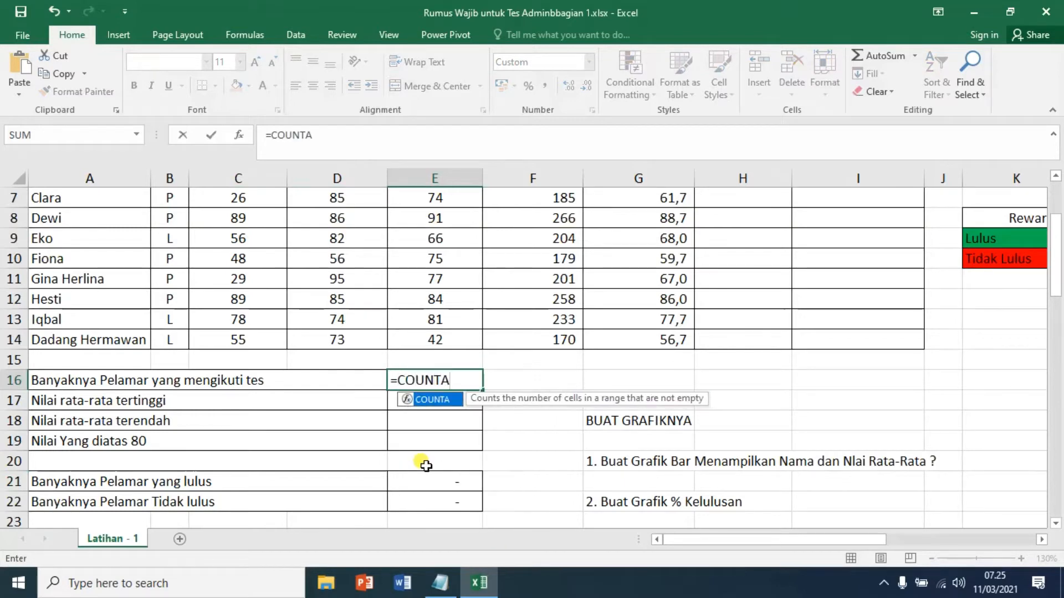
type("(")
scroll(425, 466, "up", 2)
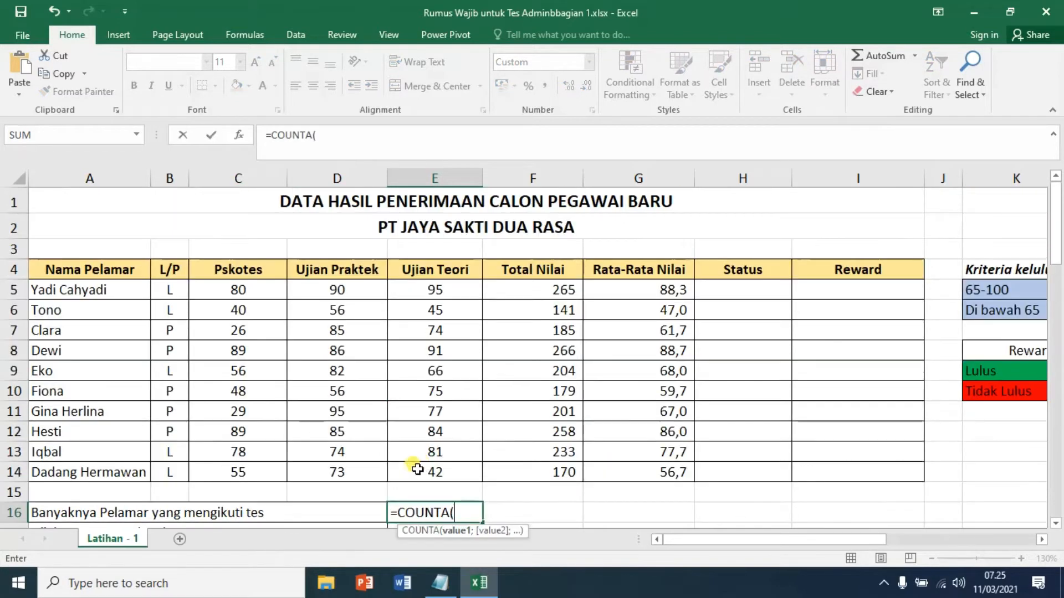
left_click_drag(78, 289, 91, 472)
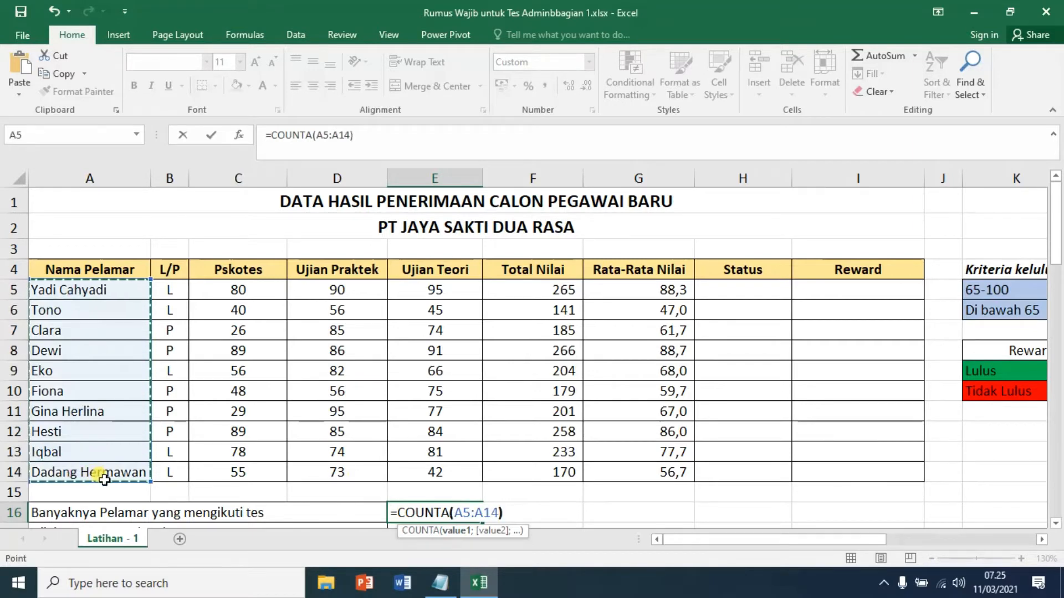
type(")")
key("Return")
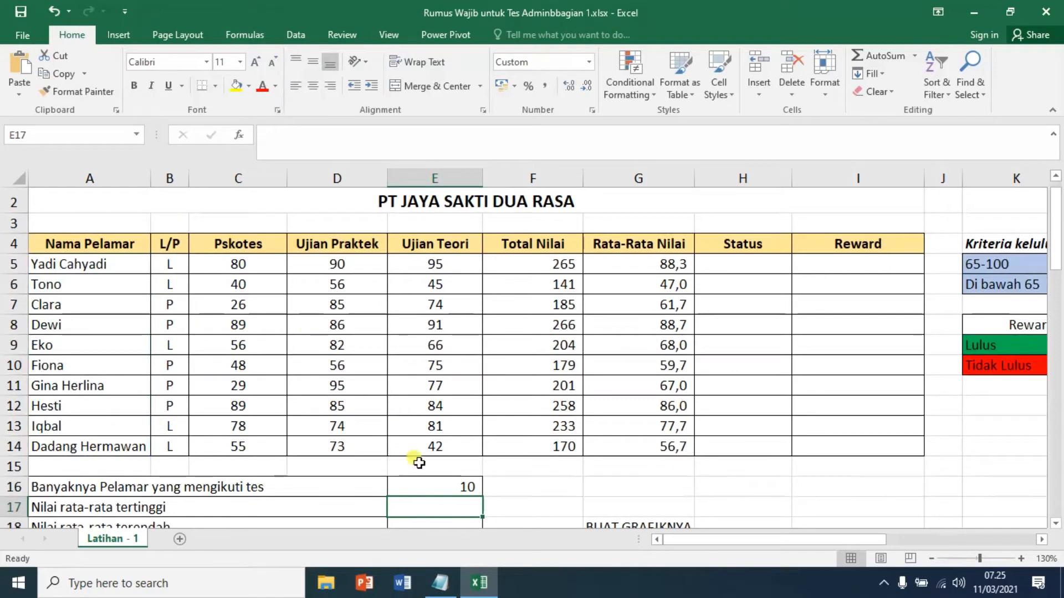
- Extend the E16 formula to =COUNTA(A5:A14)& " Orang" so the applicant count carries the unit Orang
left_click(455, 489)
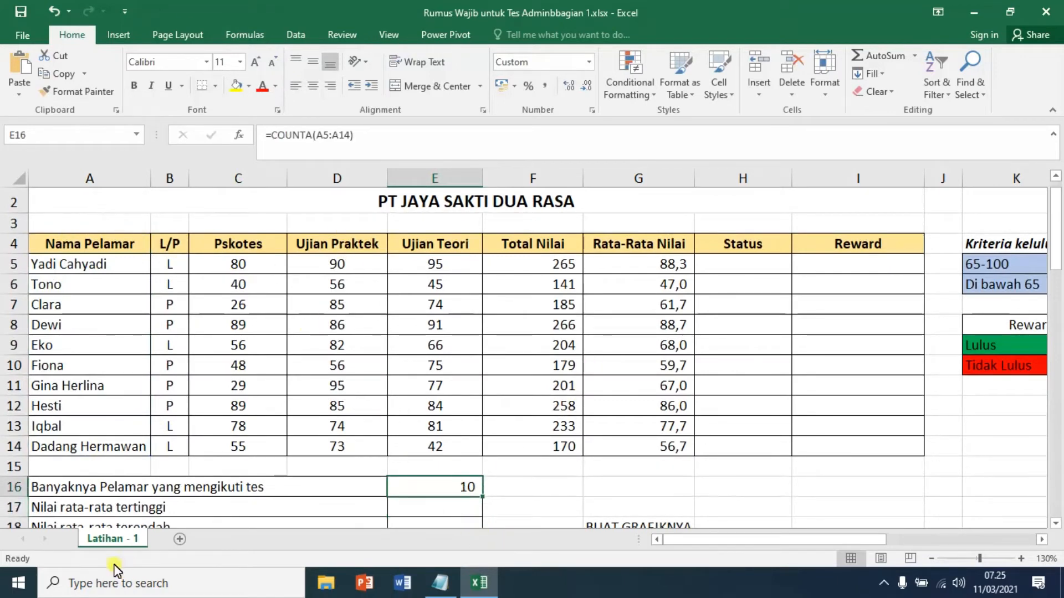
left_click(554, 506)
left_click(448, 484)
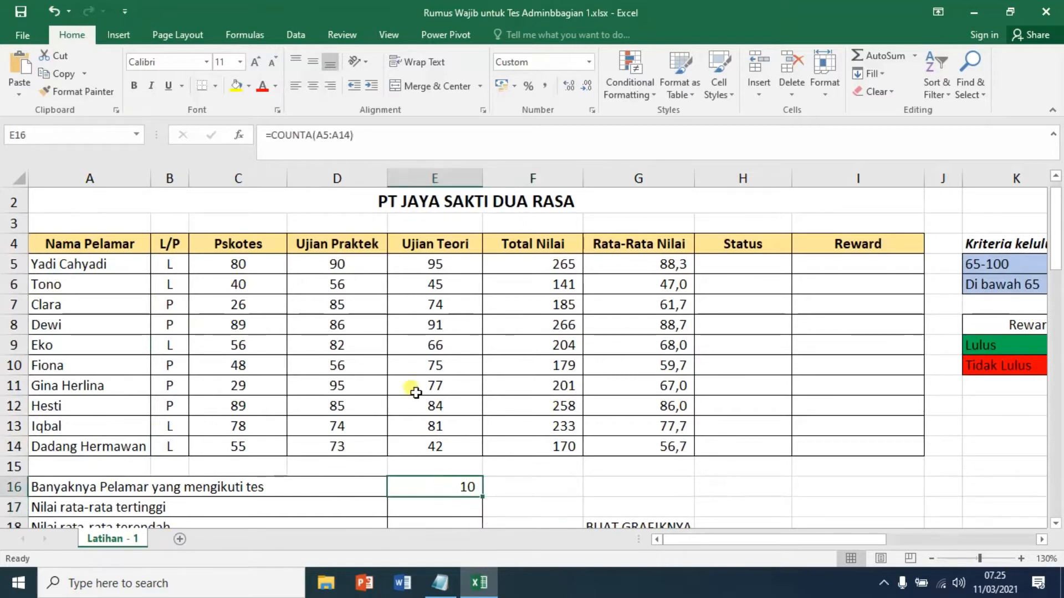
left_click(385, 134)
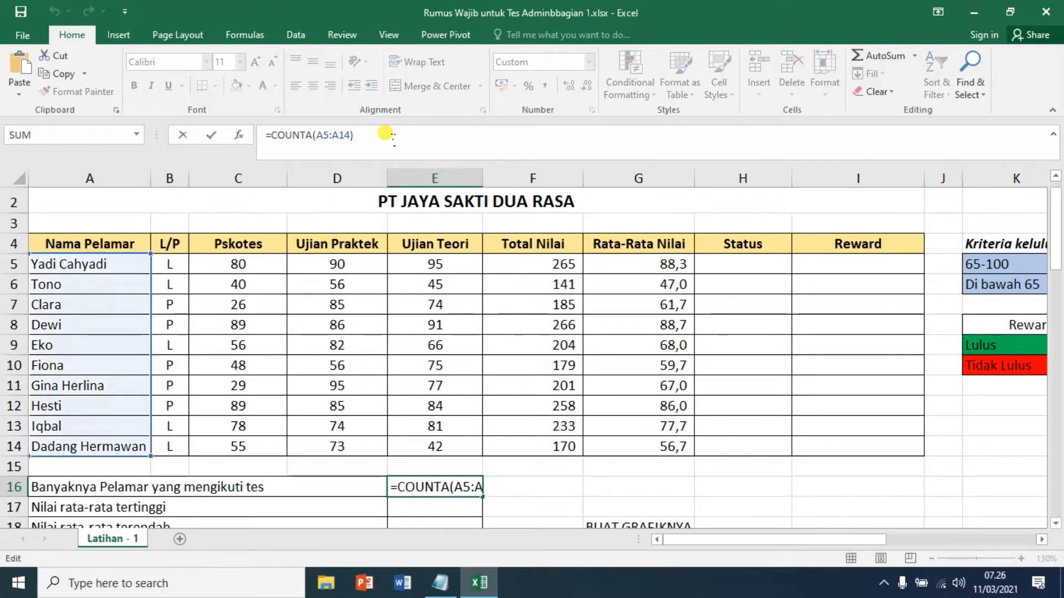
type("&")
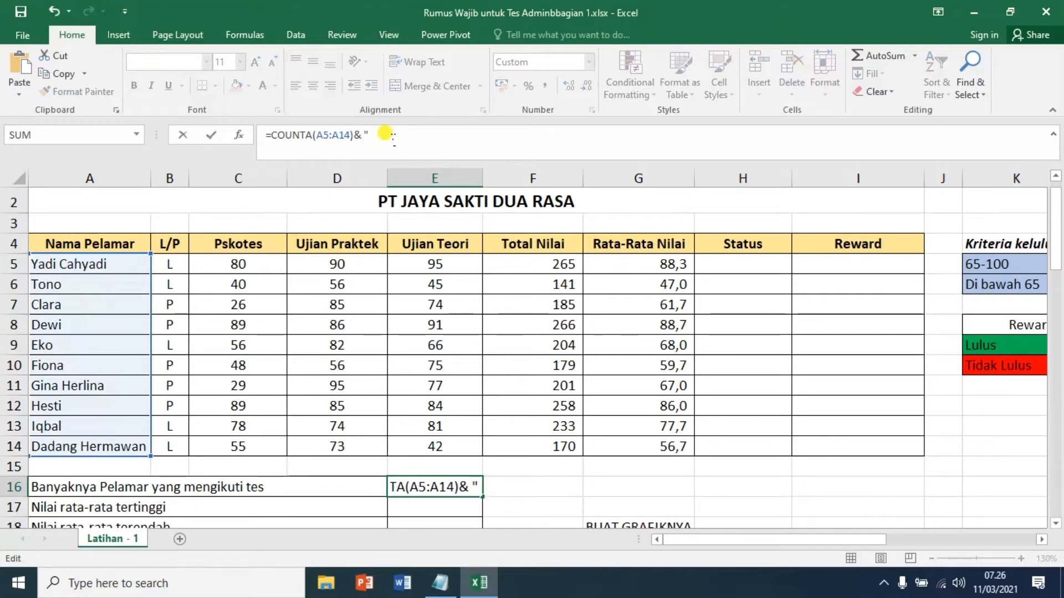
type(" \" oRA")
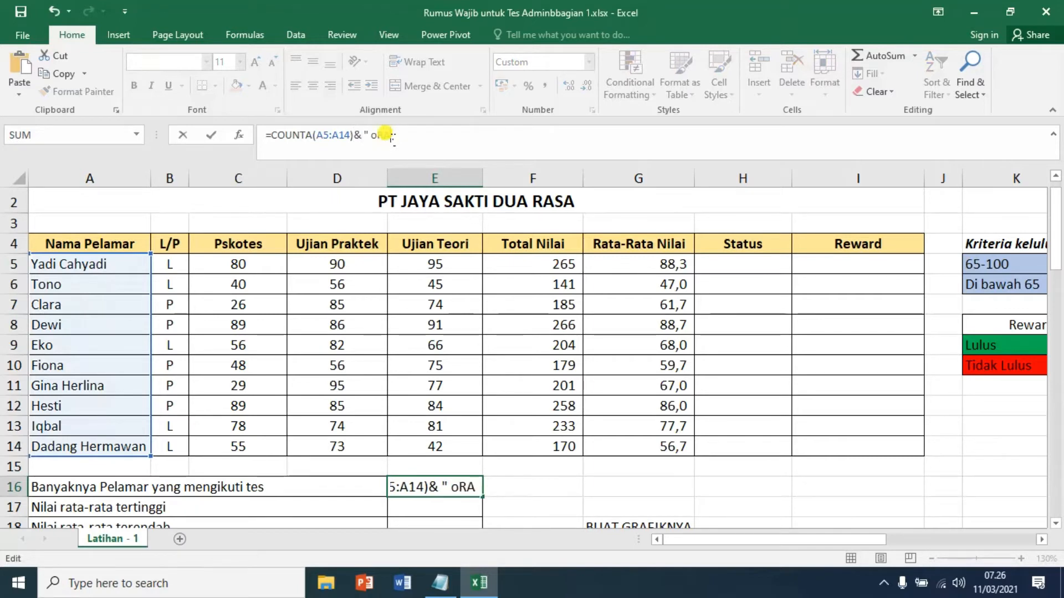
type("NG\"")
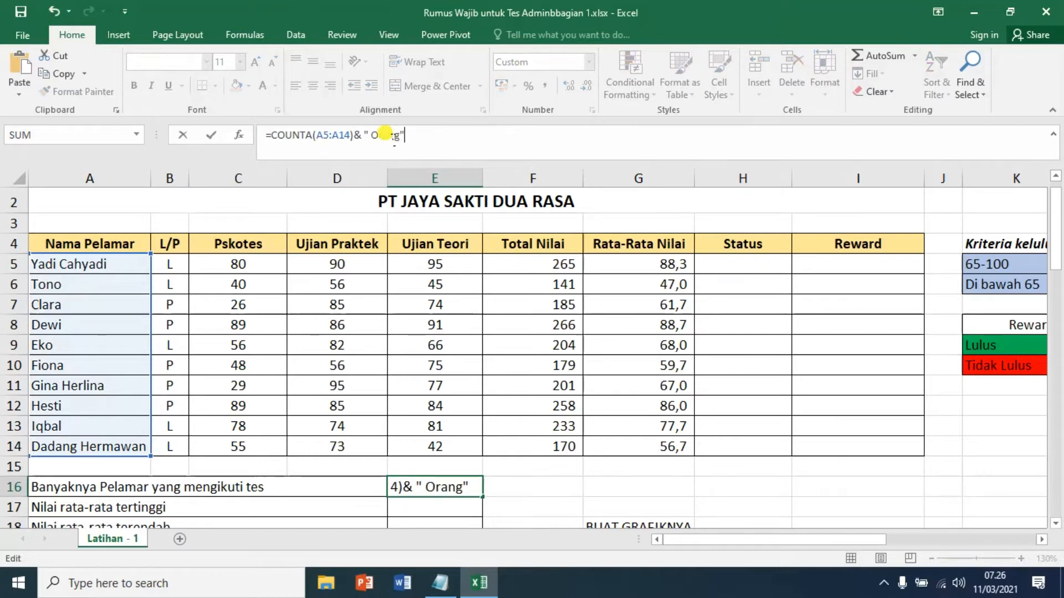
key("Return")
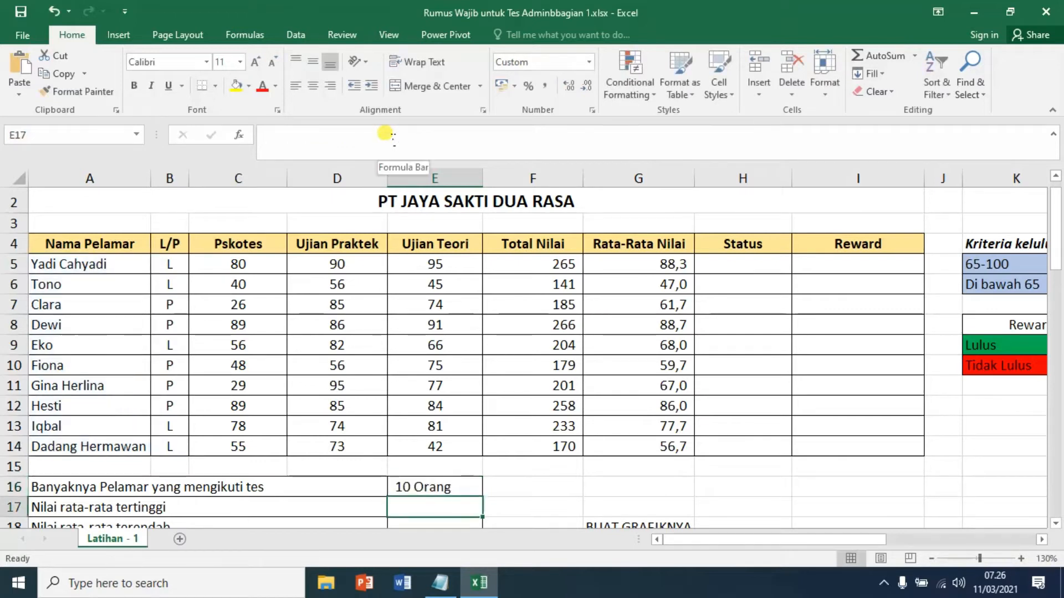
left_click(458, 491)
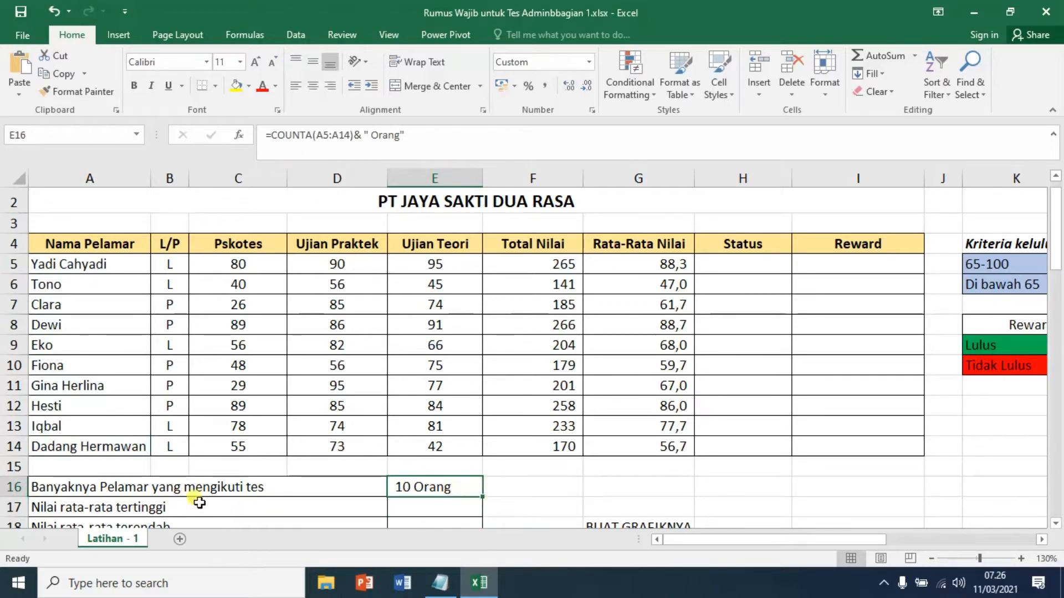
- Enter =MAX(G5:G14) in E17 to get the highest average score for Nilai rata-rata tertinggi
scroll(436, 446, "down", 1)
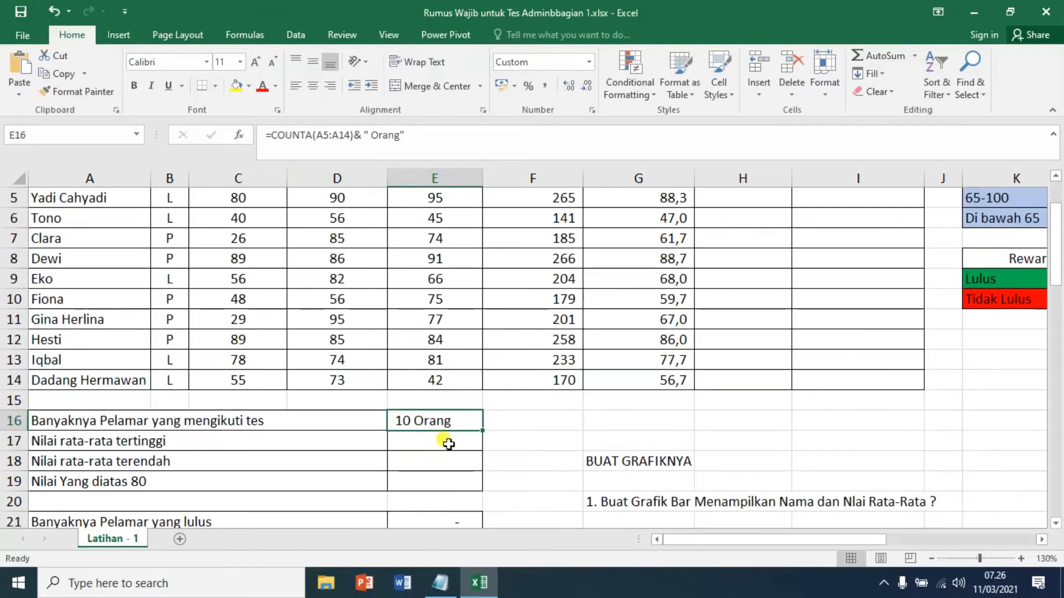
left_click(452, 443)
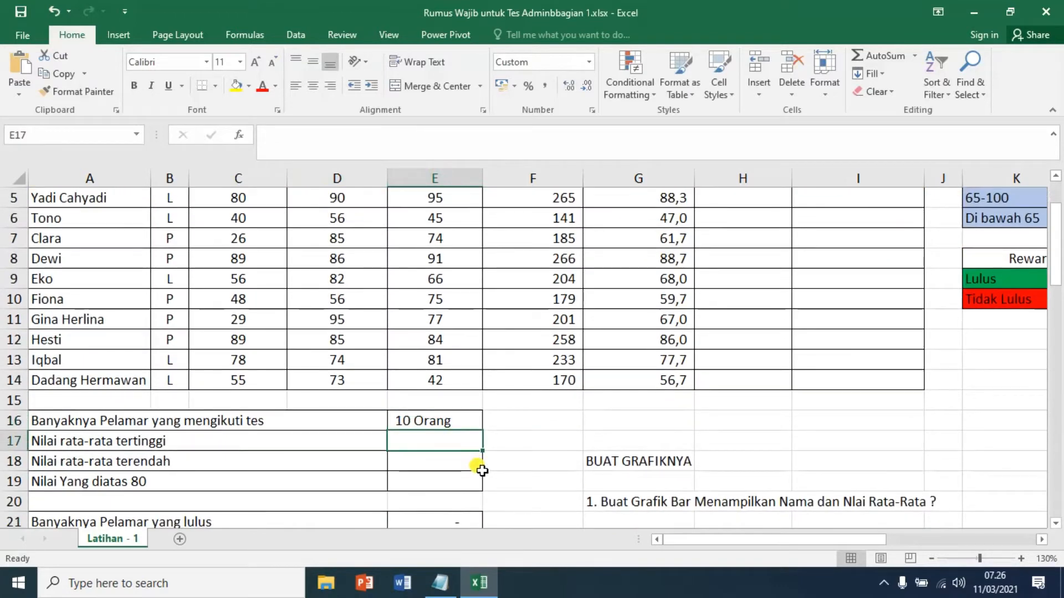
type("=m")
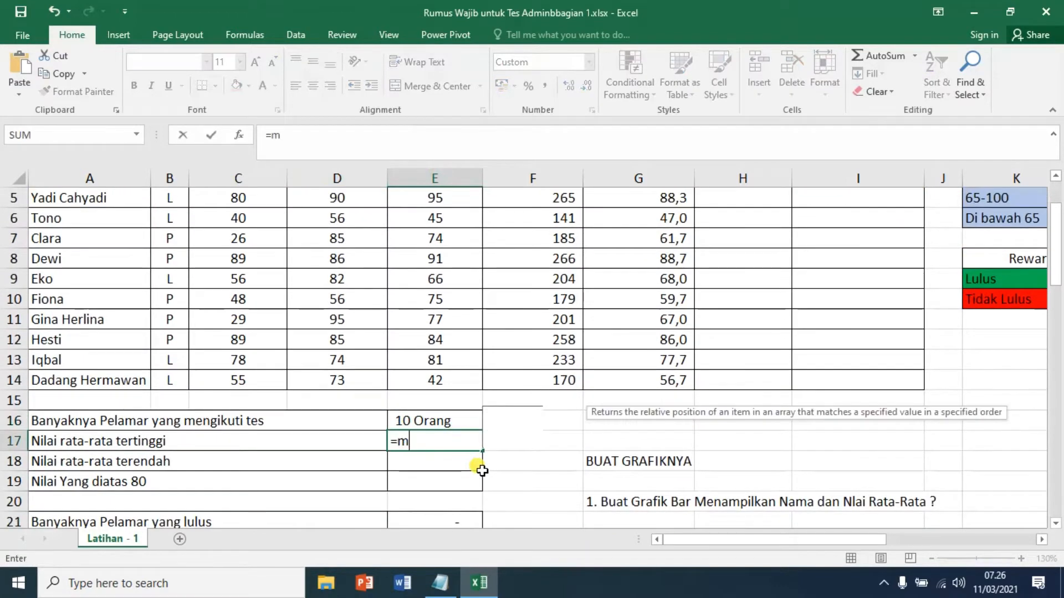
type("ax(")
scroll(482, 470, "up", 2)
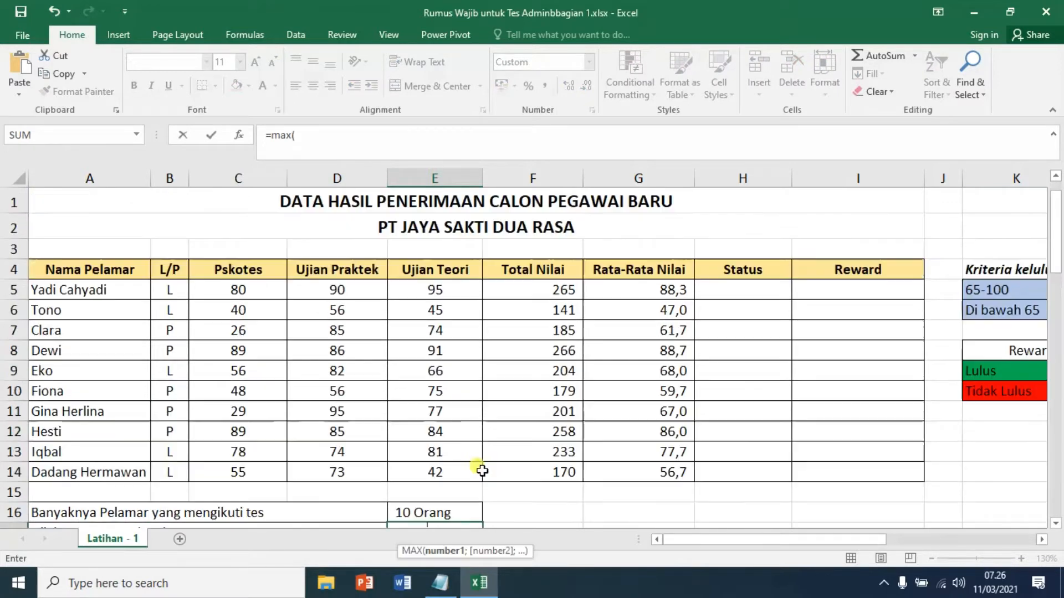
left_click_drag(668, 292, 684, 468)
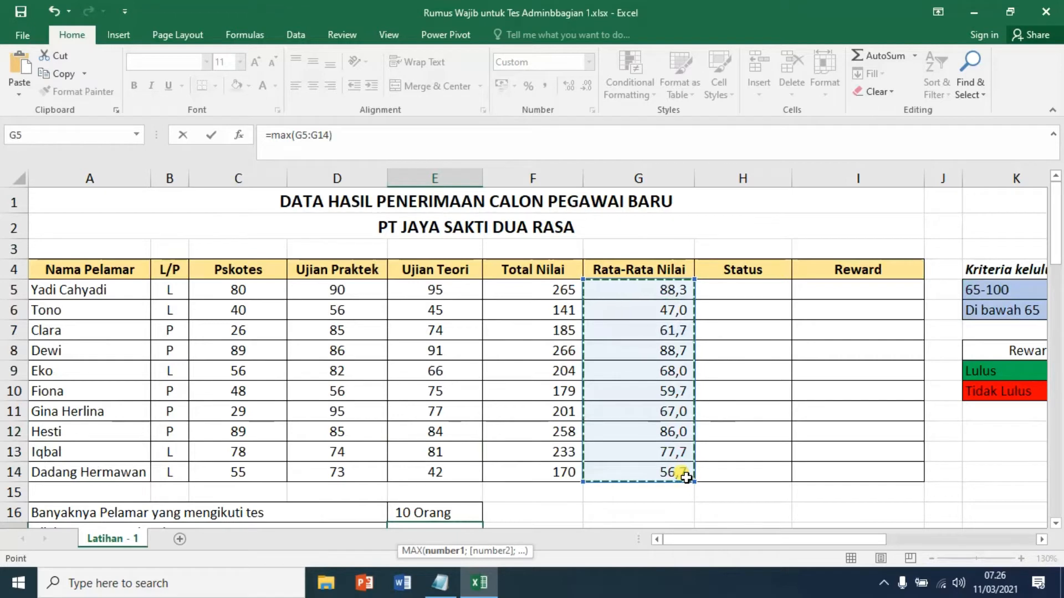
key("Return")
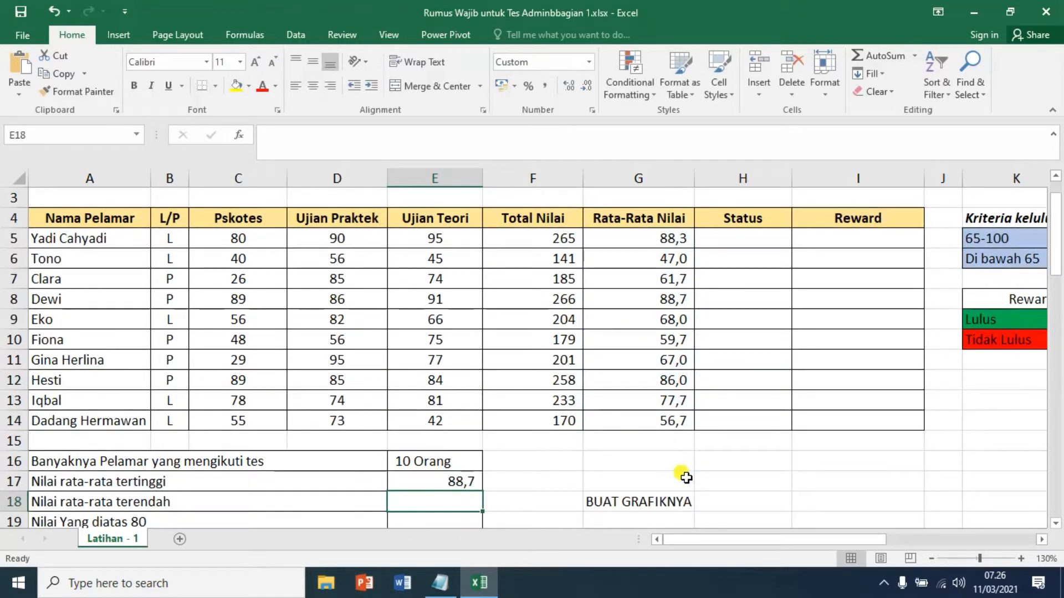
- Enter =MIN(G5:G14) in E18 to get the lowest average score for Nilai rata-rata terendah
type("=min(")
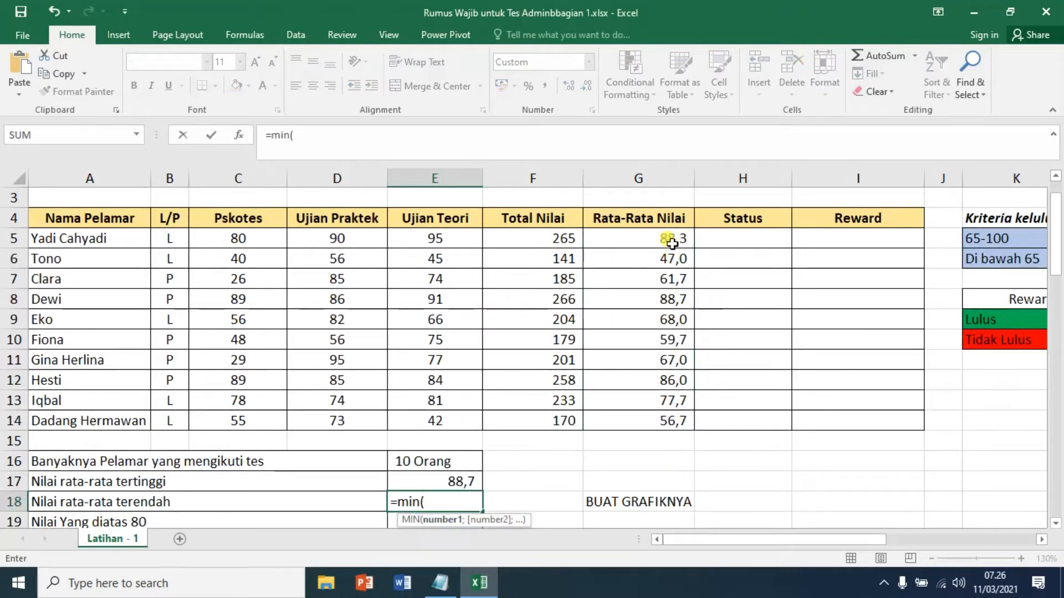
left_click_drag(672, 238, 671, 424)
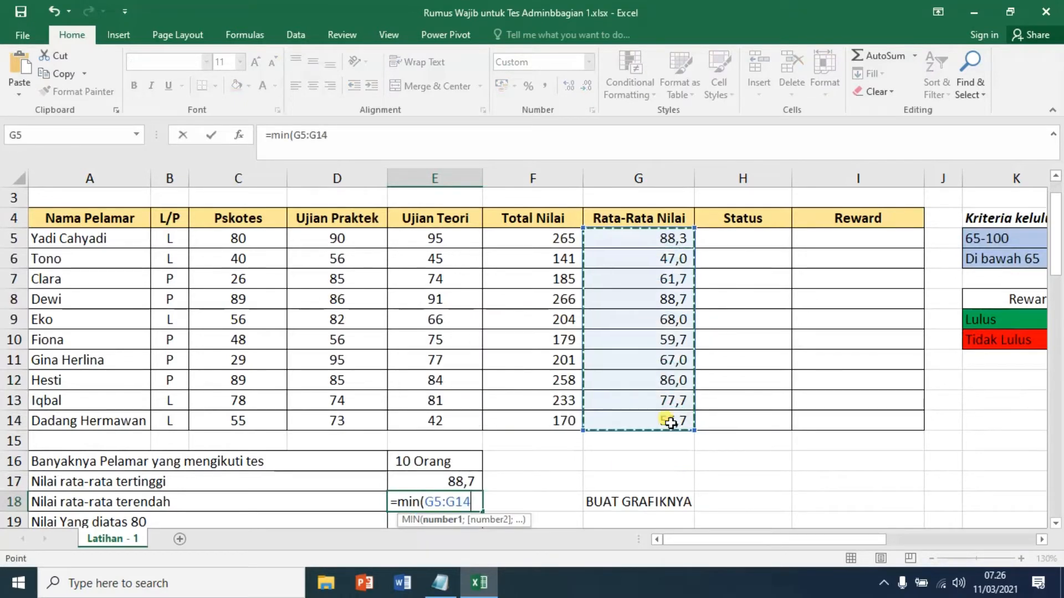
type(")")
key("Return")
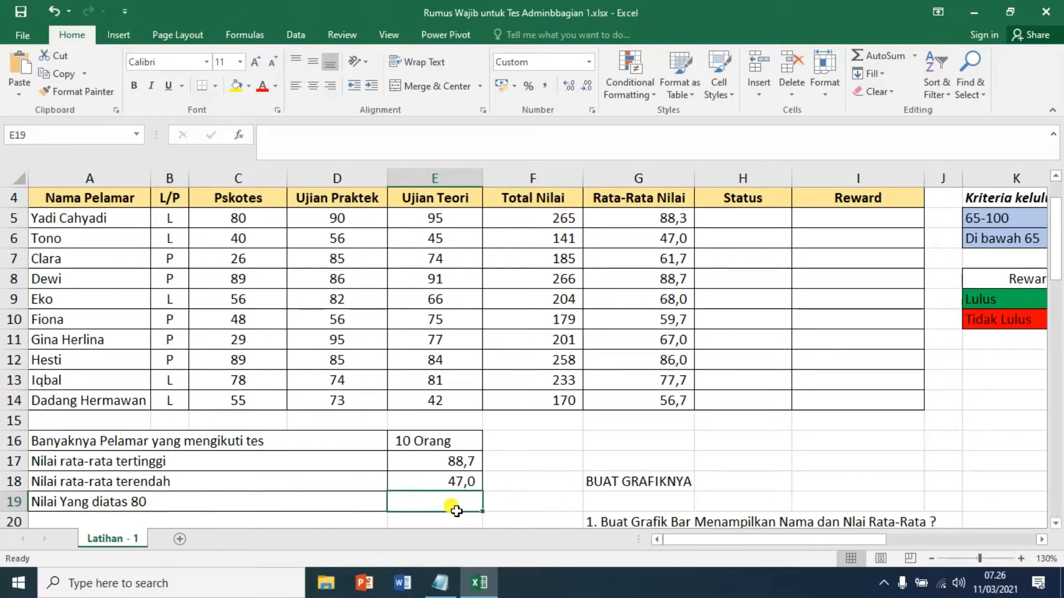
- Enter =COUNTIF(G5:G14;">80") in E19 to count the average scores above 80, and check the finished formula
type("=")
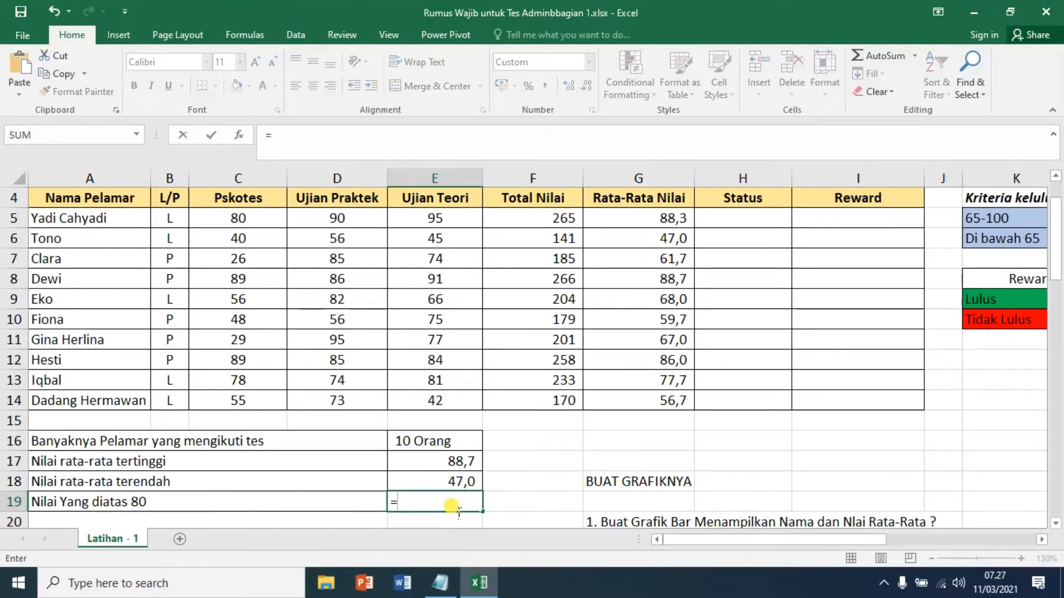
type("counti")
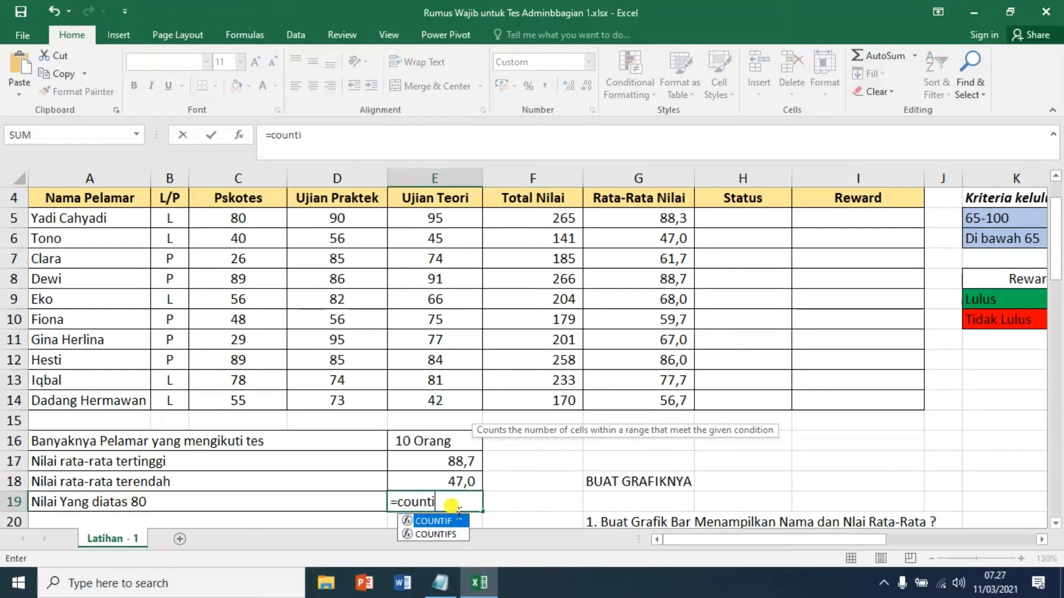
type("f(")
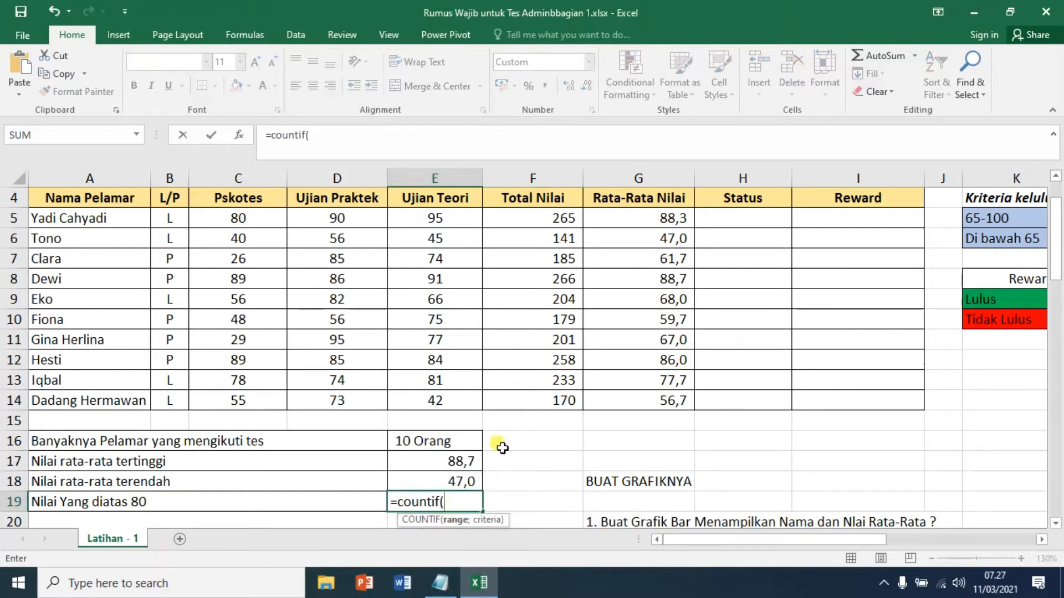
left_click_drag(668, 220, 681, 404)
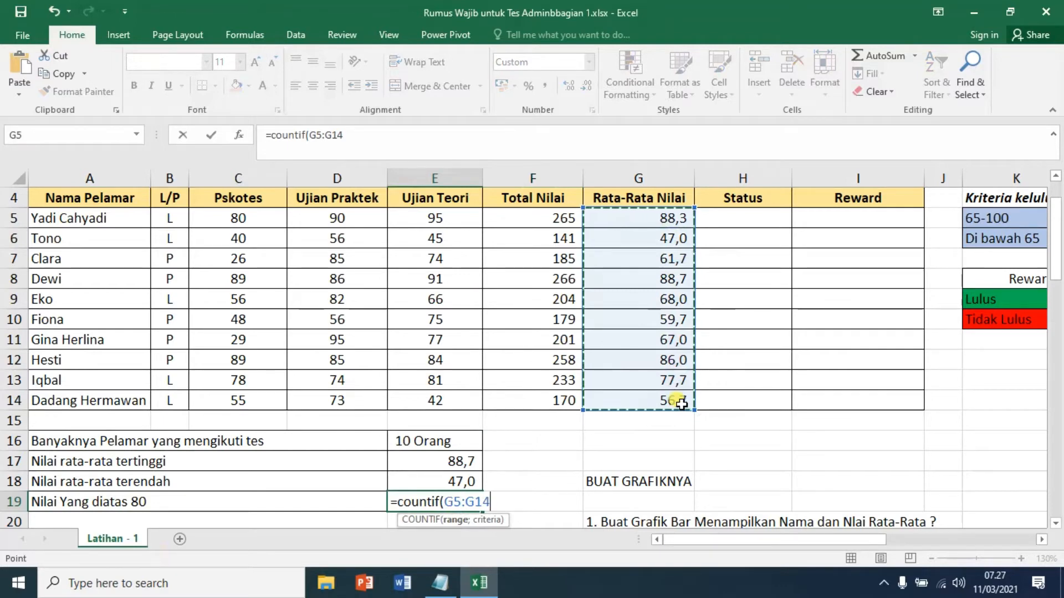
type(";\">80")
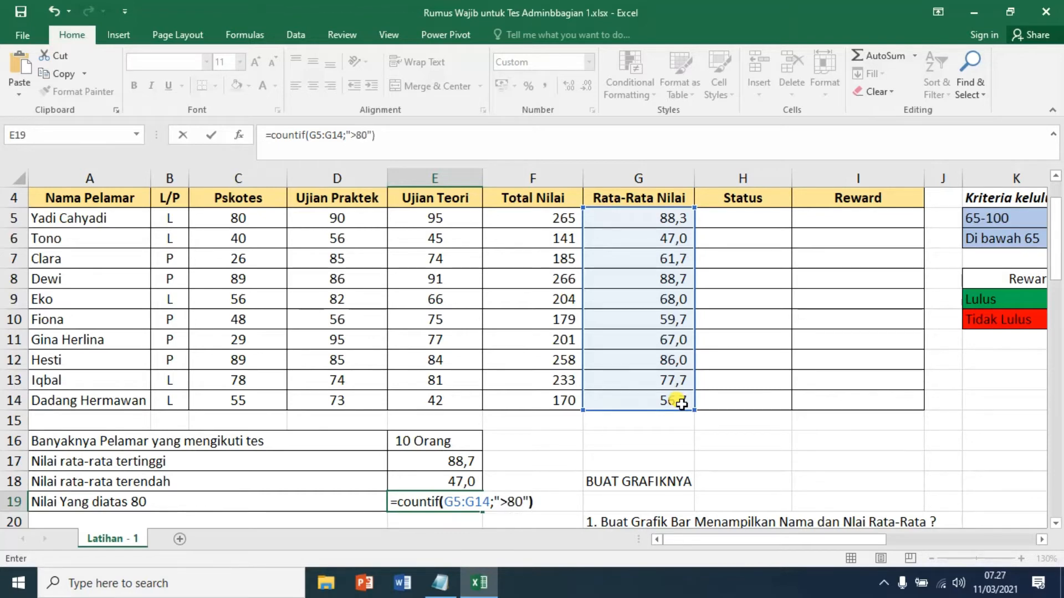
key("Return")
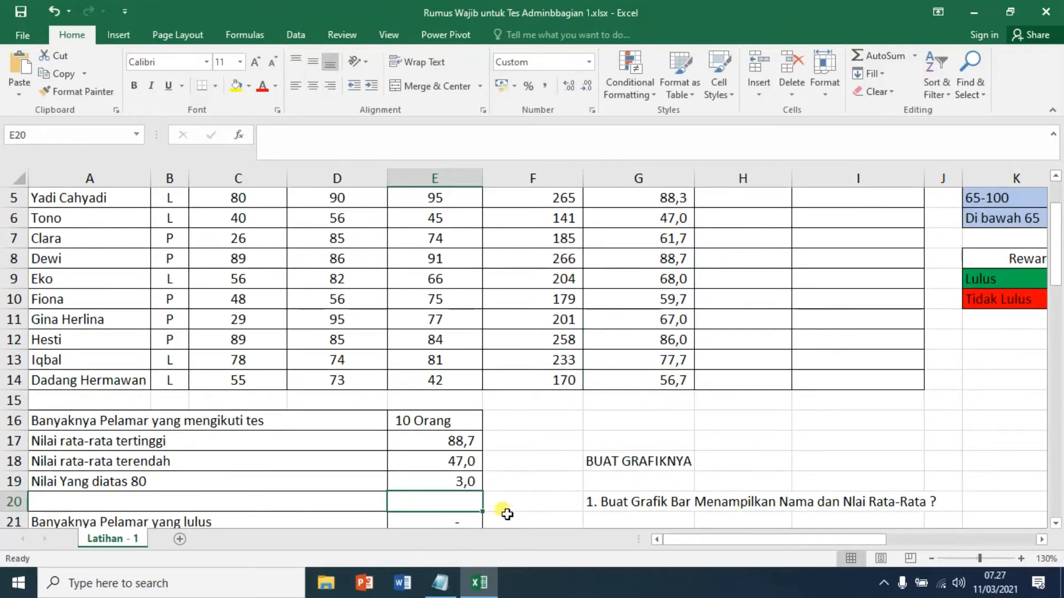
scroll(491, 486, "down", 1)
left_click(473, 422)
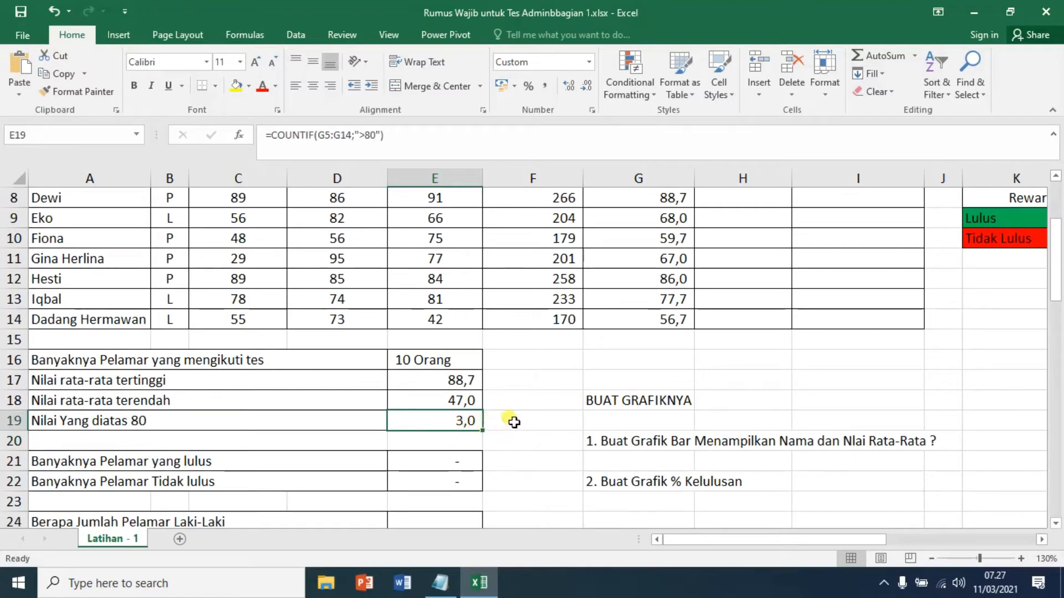
left_click(507, 420)
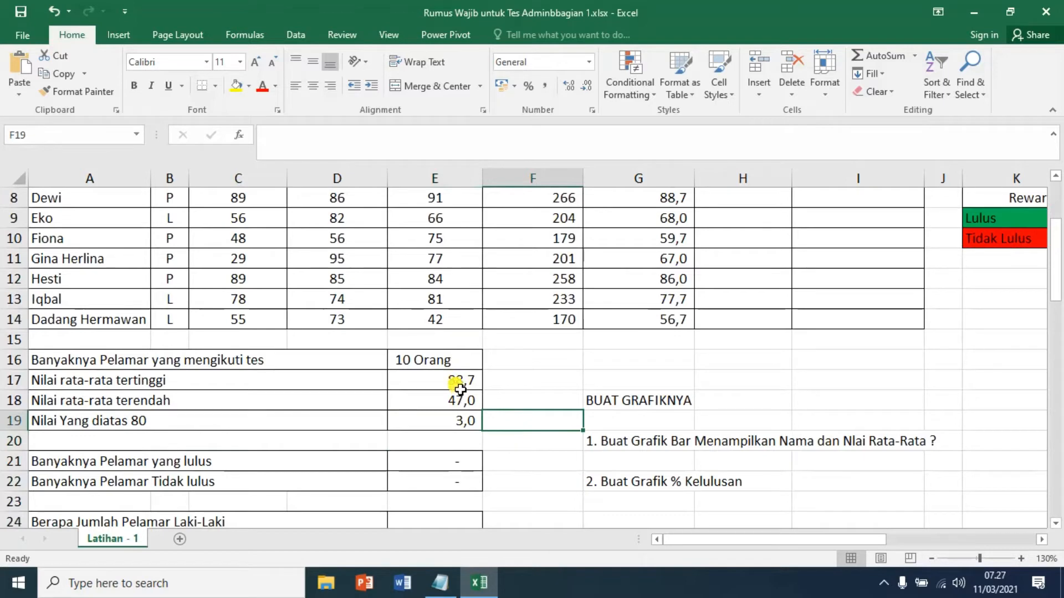
left_click_drag(465, 385, 464, 423)
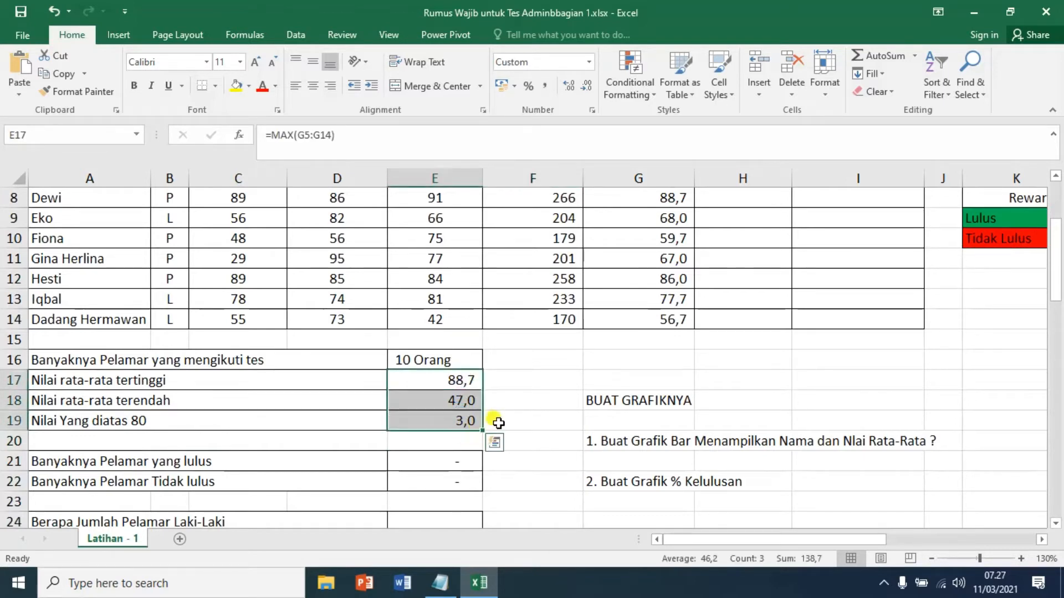
right_click(465, 425)
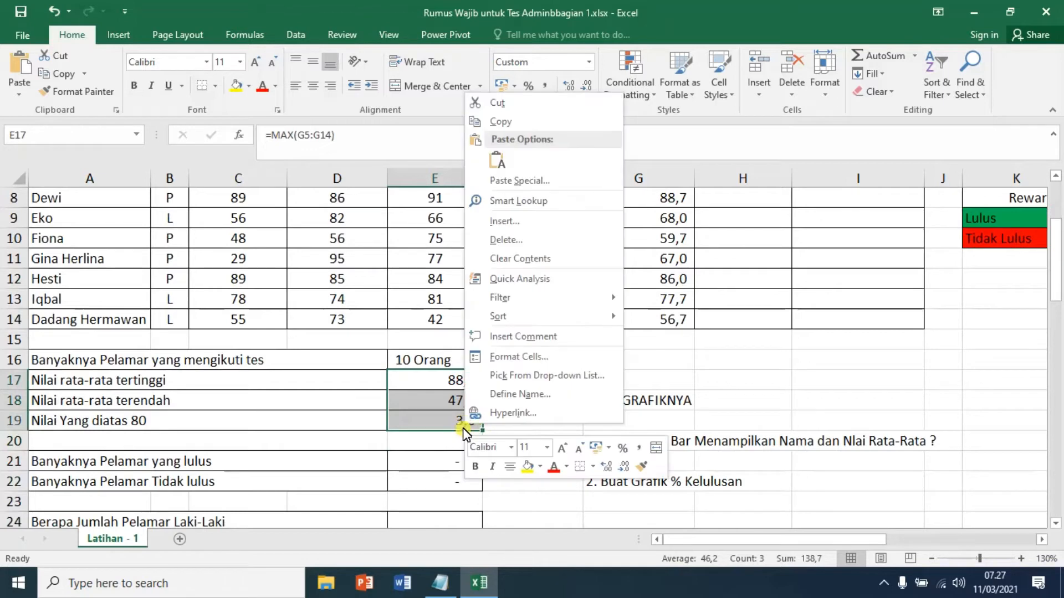
left_click(427, 420)
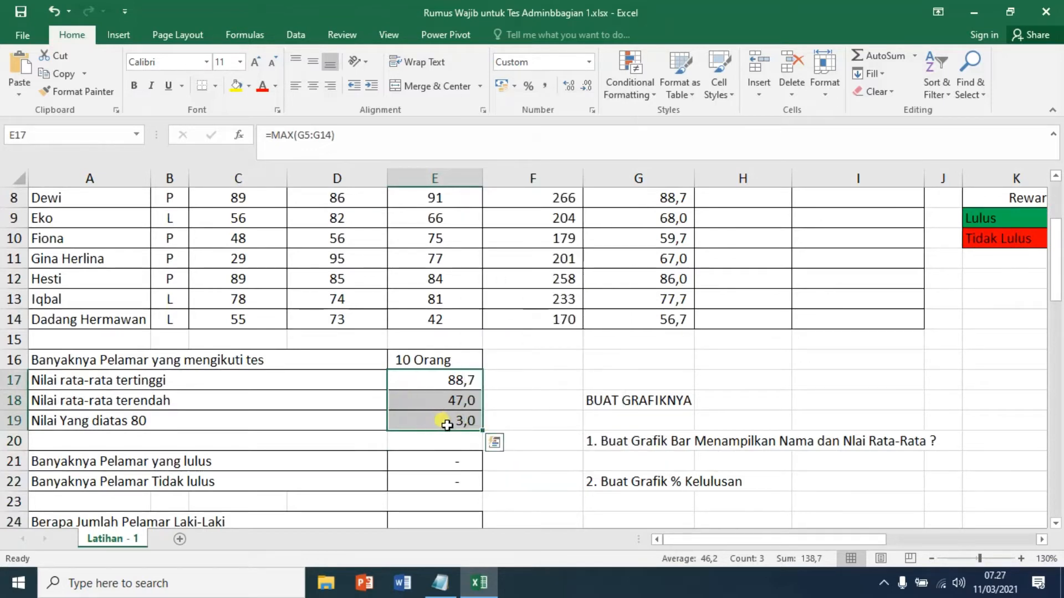
- Change the number format of E19, the count of scores above 80, to General
left_click(441, 422)
right_click(450, 424)
left_click(495, 355)
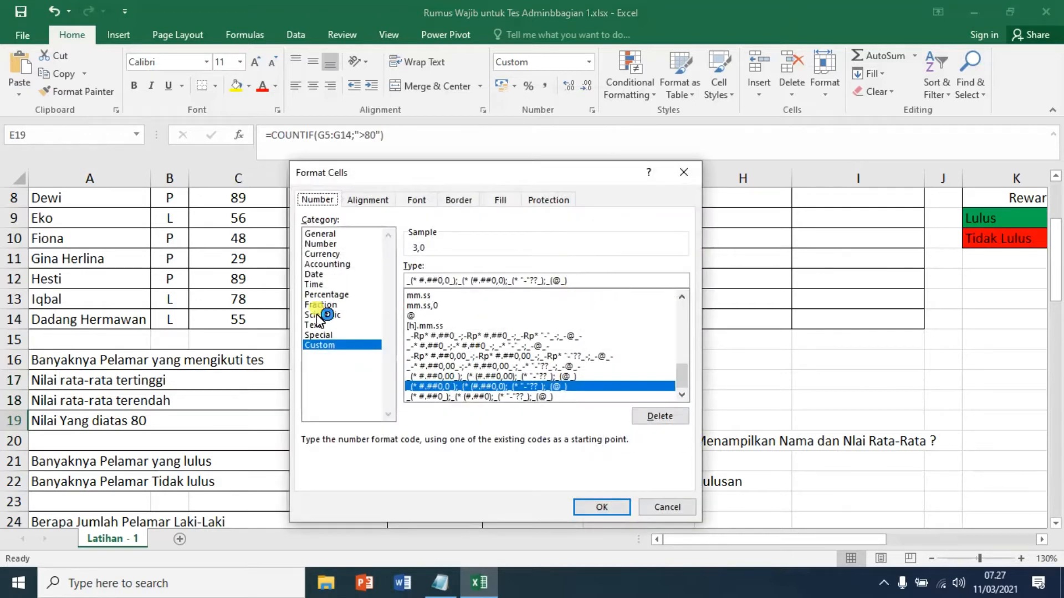
left_click(319, 233)
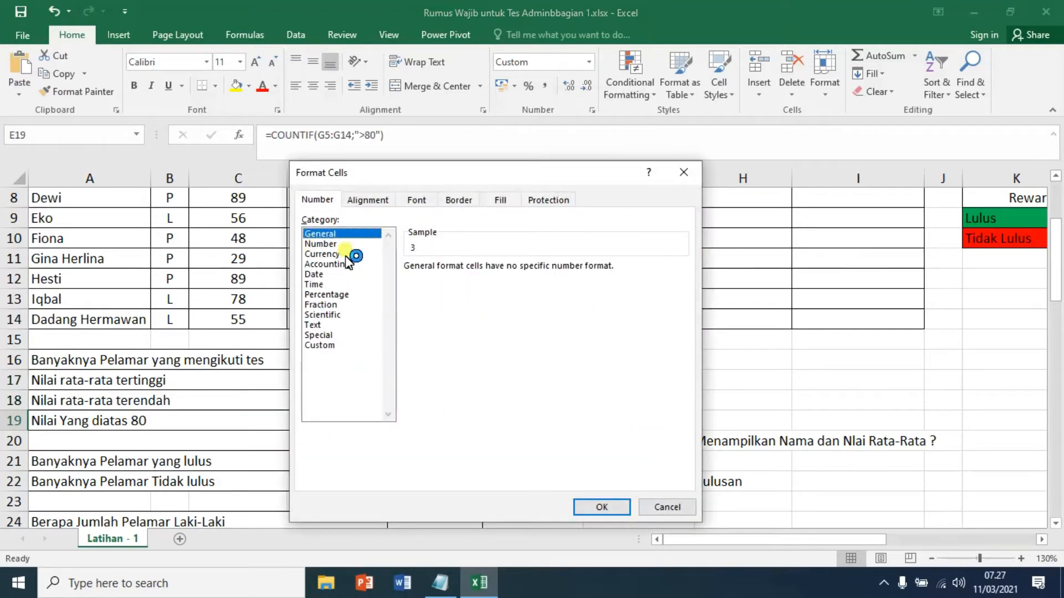
left_click(603, 508)
left_click(566, 466)
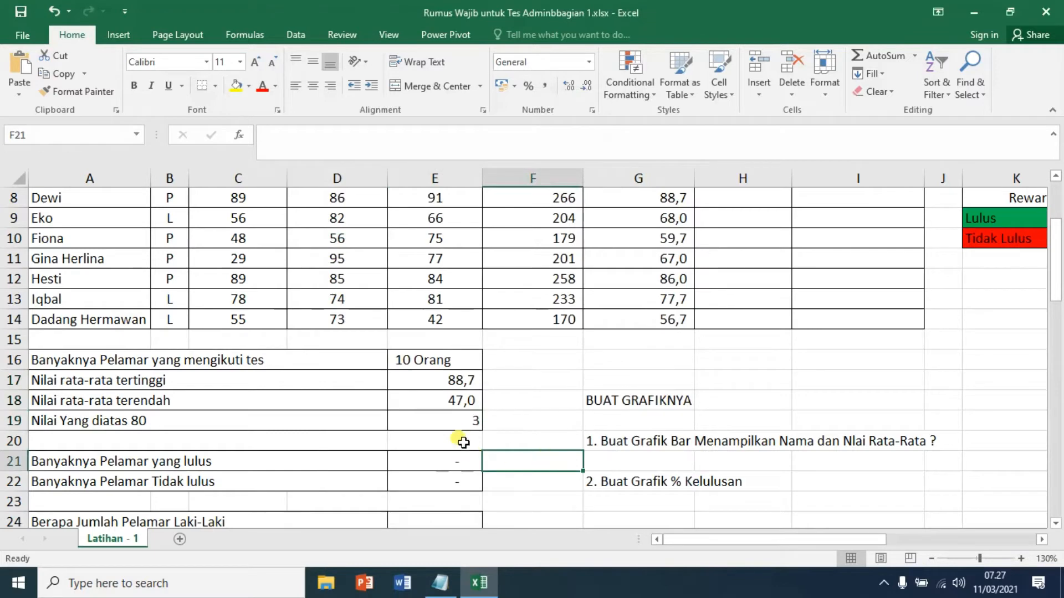
- Extend the E19 formula to =COUNTIF(G5:G14;">80") & " Orang" and centre the cell horizontally
left_click(465, 422)
left_click(399, 134)
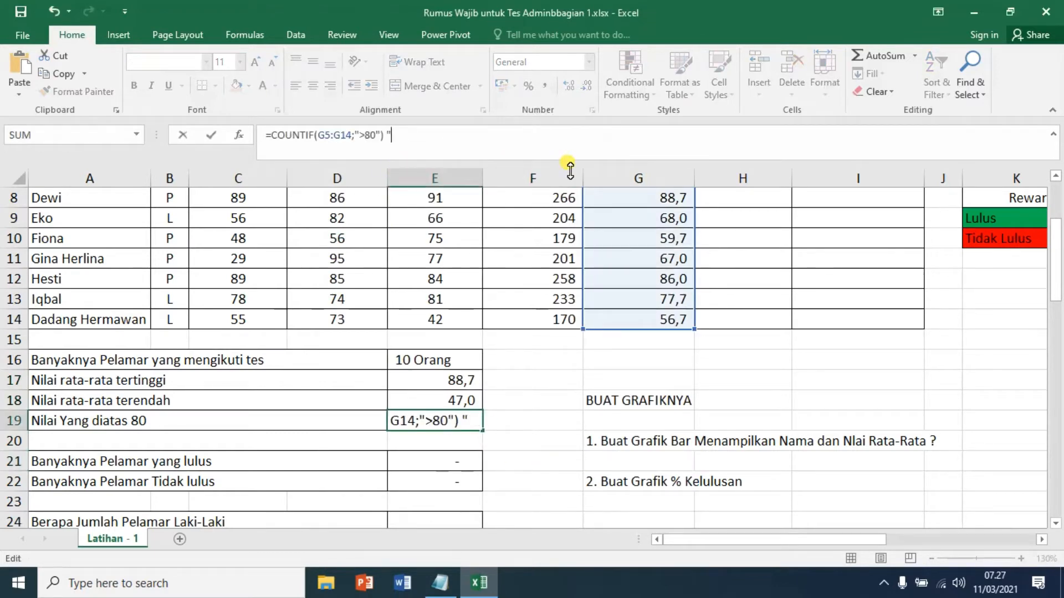
key("BackSpace")
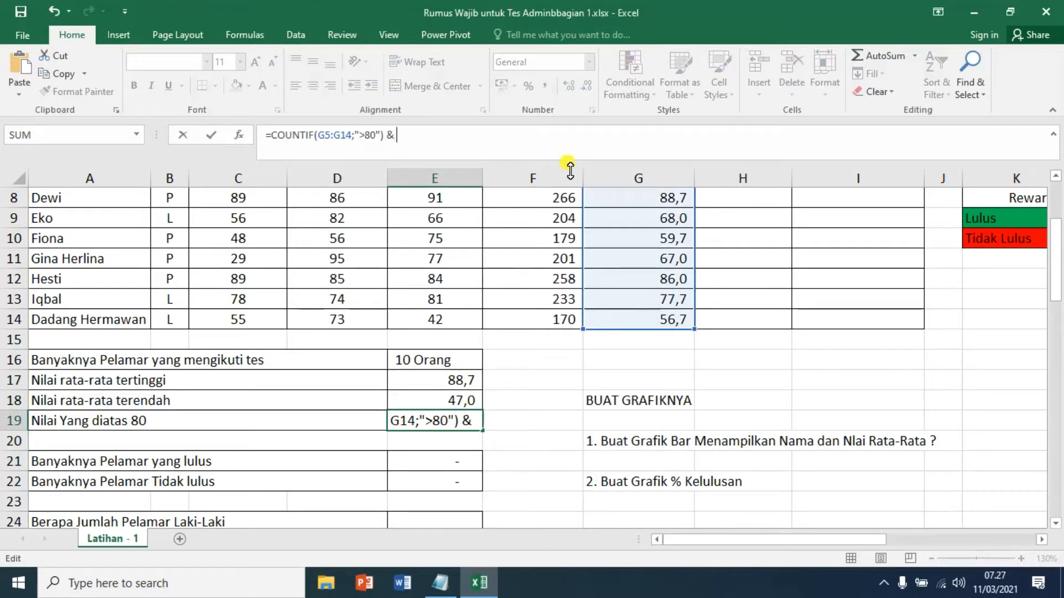
type("Ora")
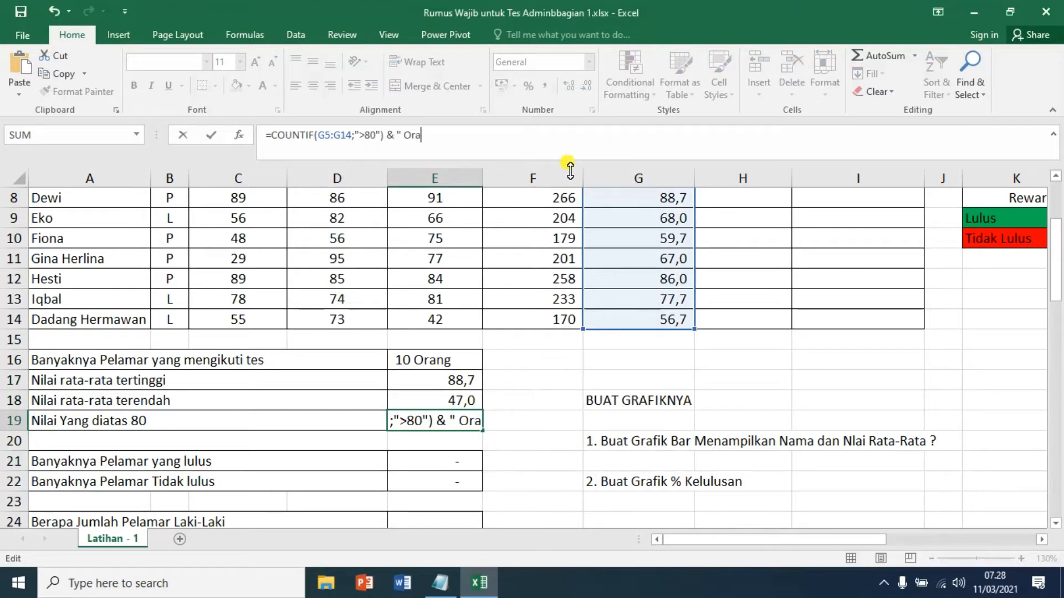
type("ng")
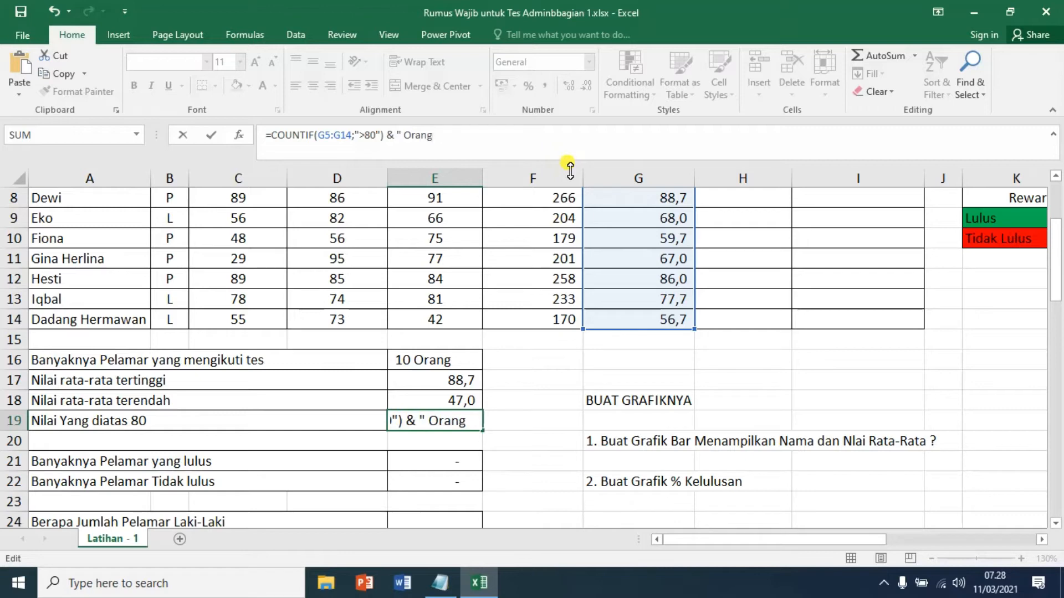
key("Return")
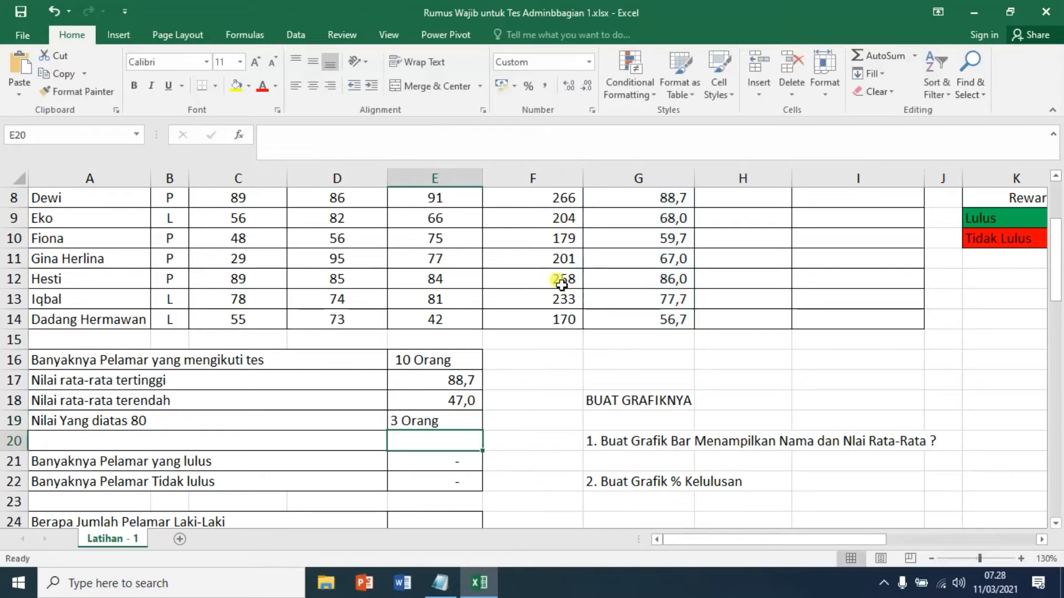
left_click(453, 422)
left_click(313, 86)
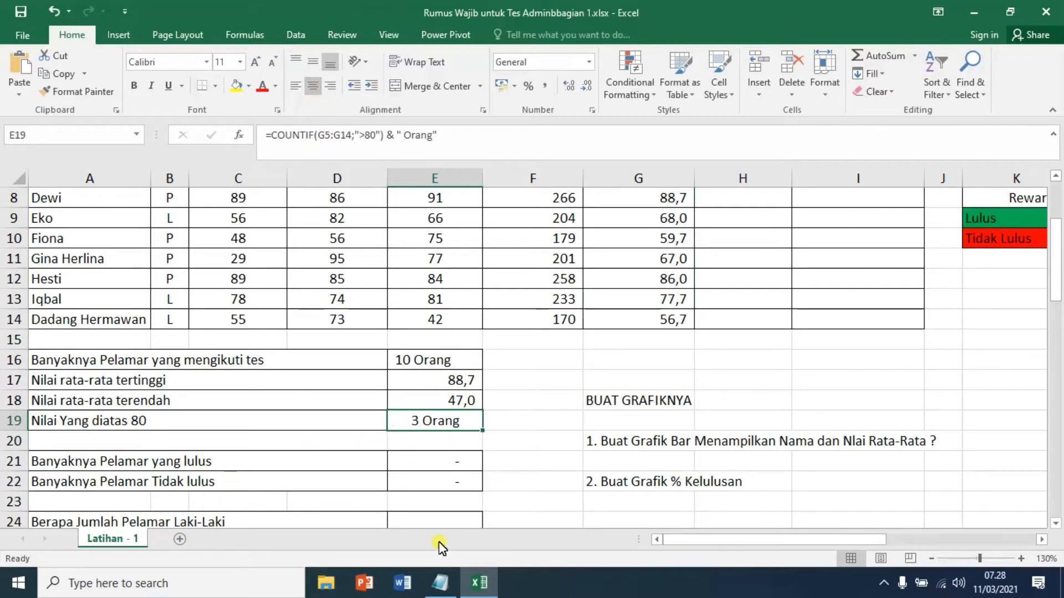
- Review the formula list in the RUMUS.txt Notepad window, highlighting Counta and CountIF, and return to the Excel workbook
left_click(439, 582)
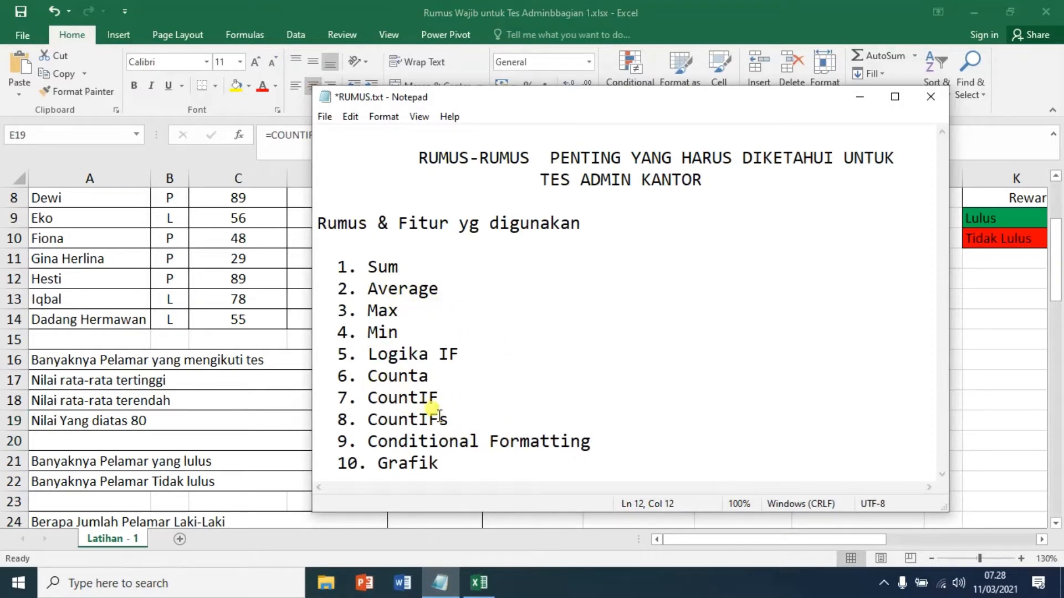
left_click_drag(439, 403, 370, 381)
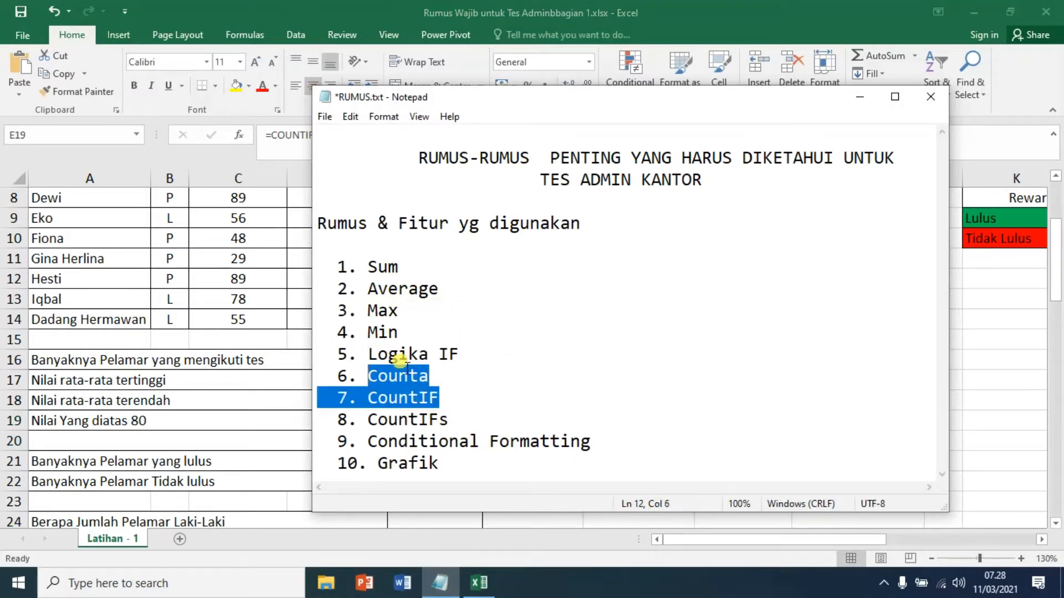
key("alt+Tab")
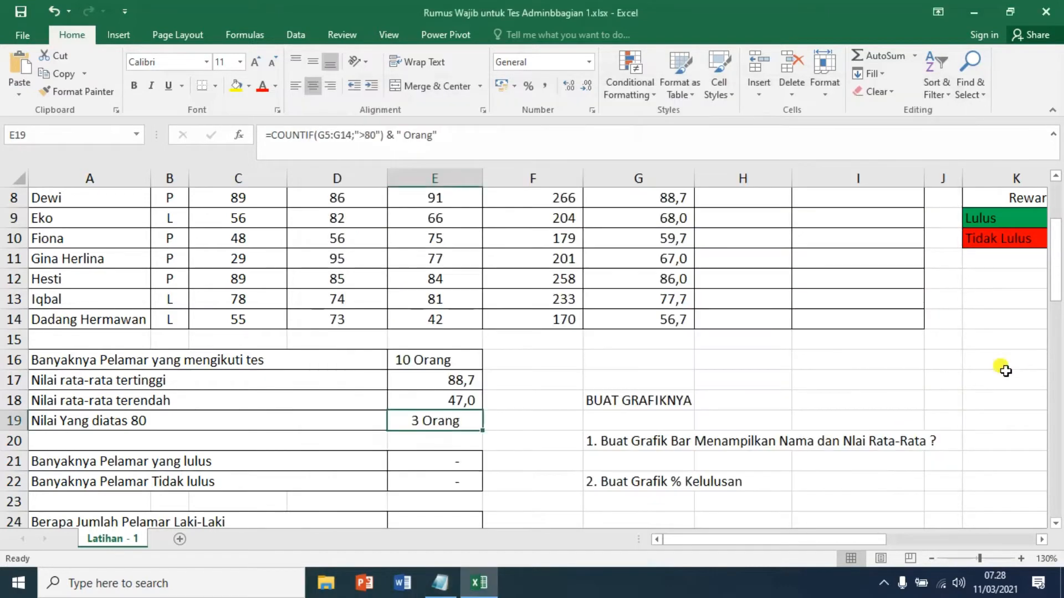
- Enter =IF(G5<65;"Tidak Lulus";"lulus") in H5 to set the first applicant's Status from the average score
scroll(1004, 355, "up", 2)
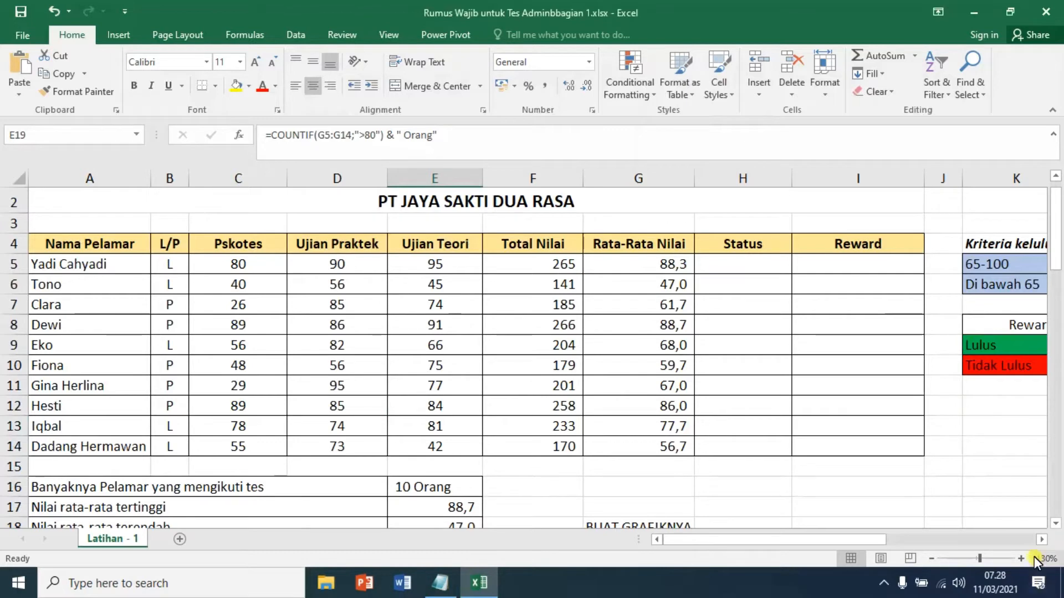
left_click(1042, 539)
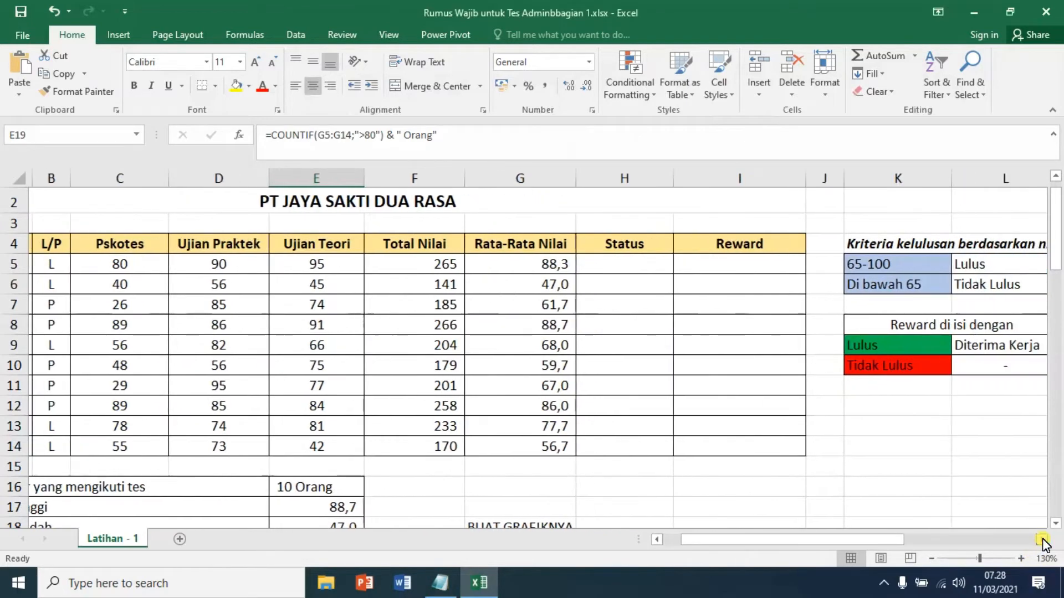
left_click(1042, 539)
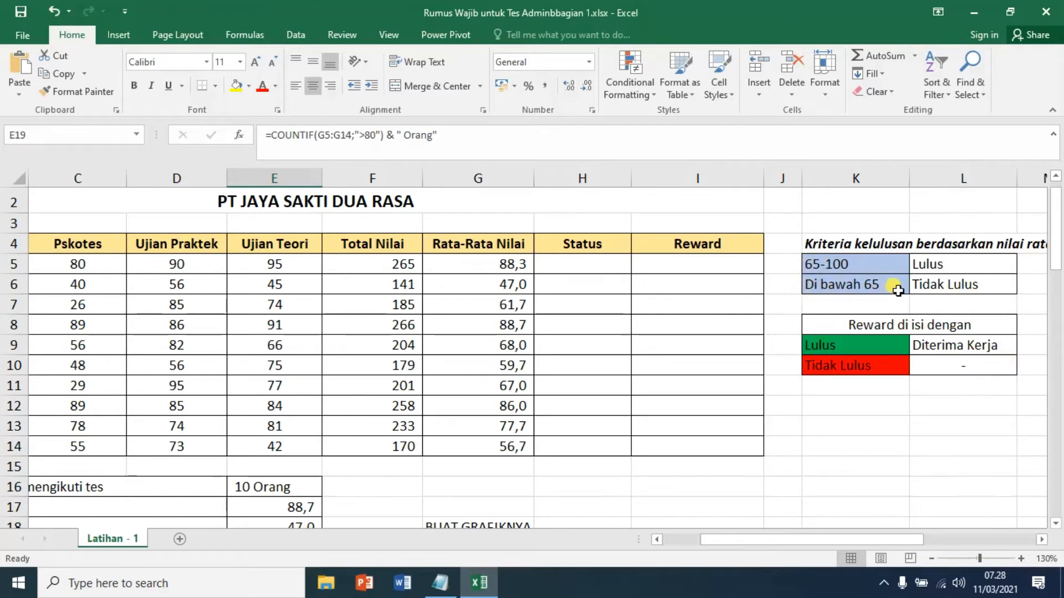
left_click(604, 270)
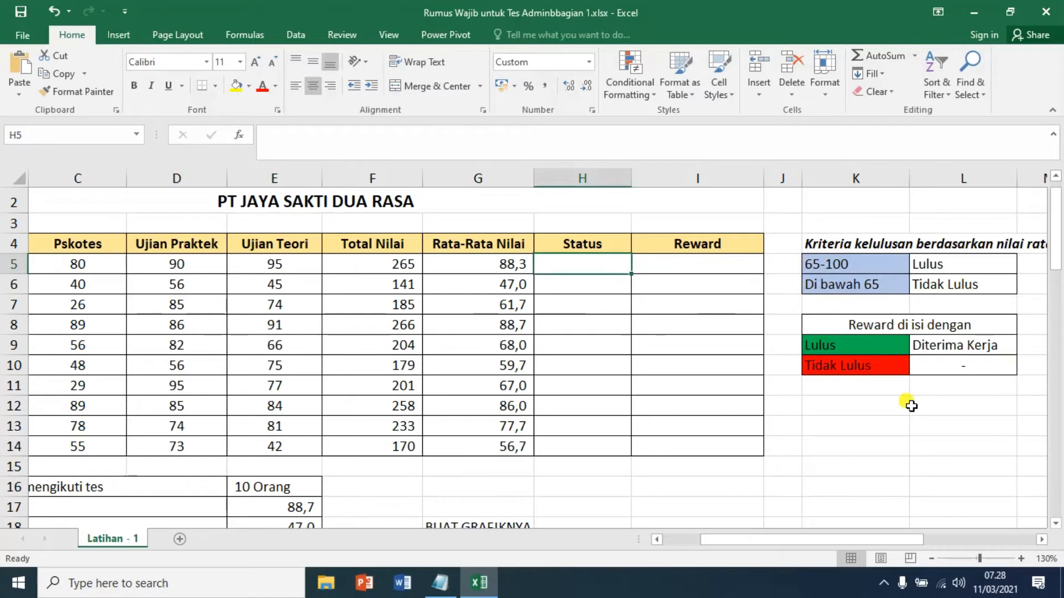
type("=if")
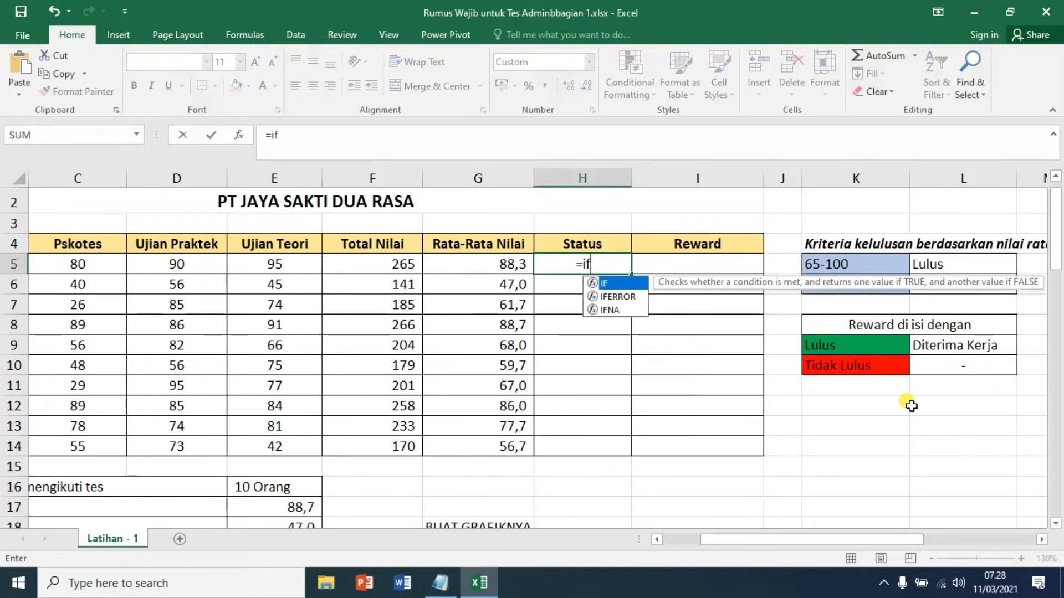
type("(")
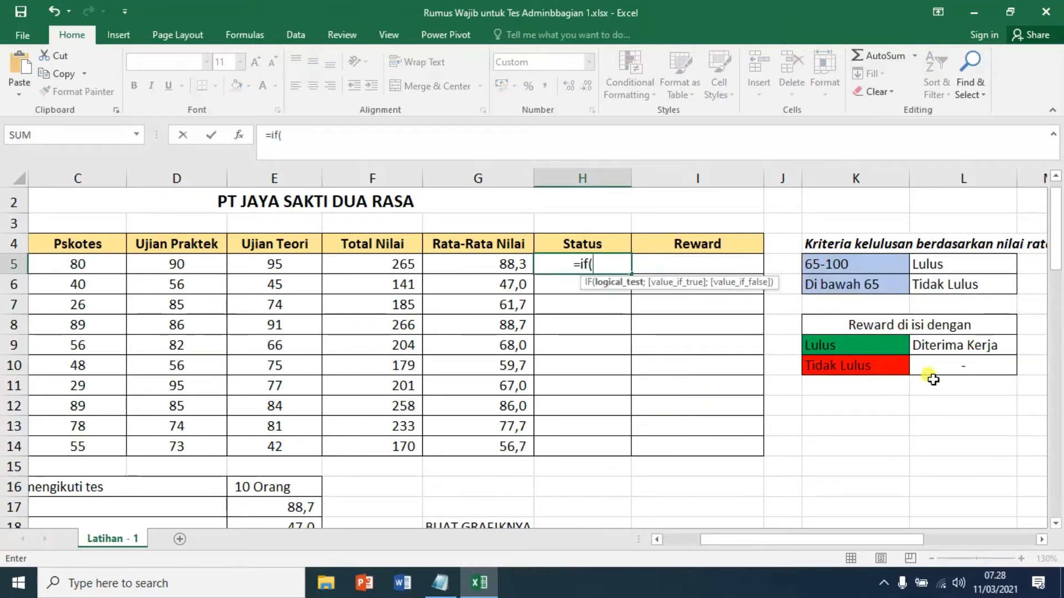
left_click(492, 273)
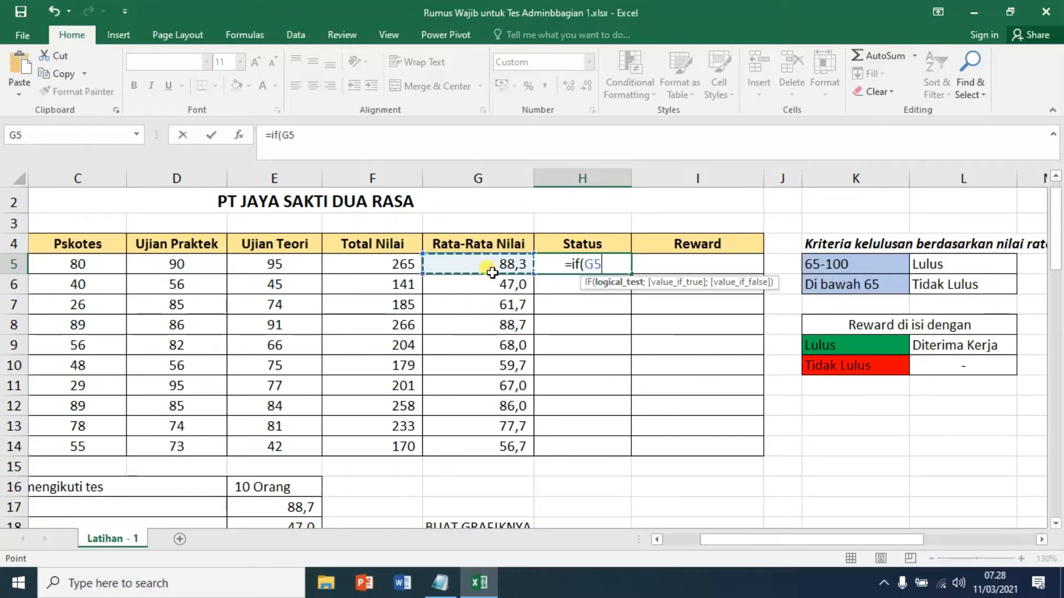
type("<")
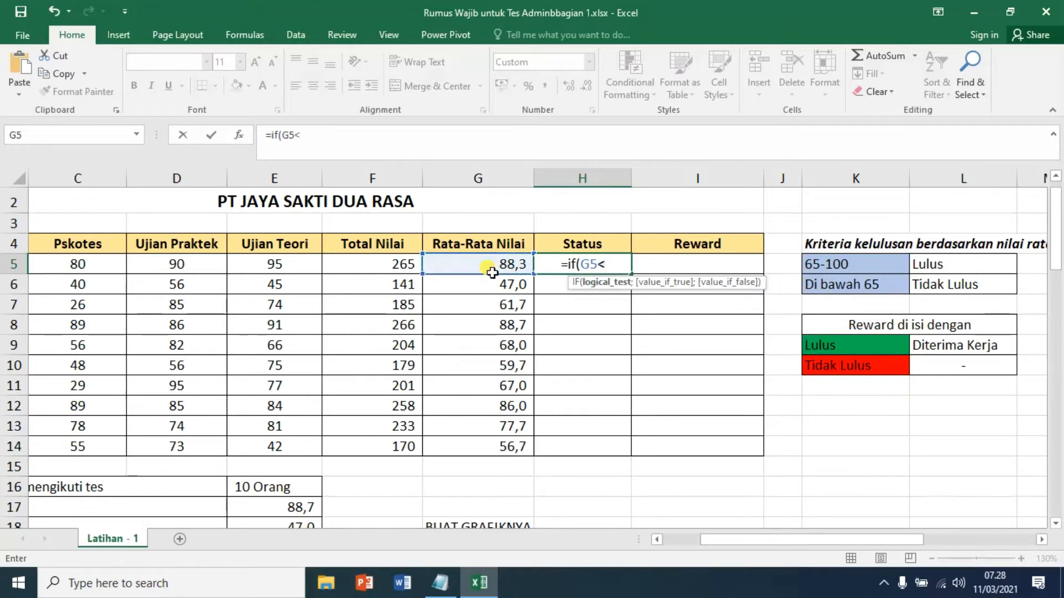
type("6")
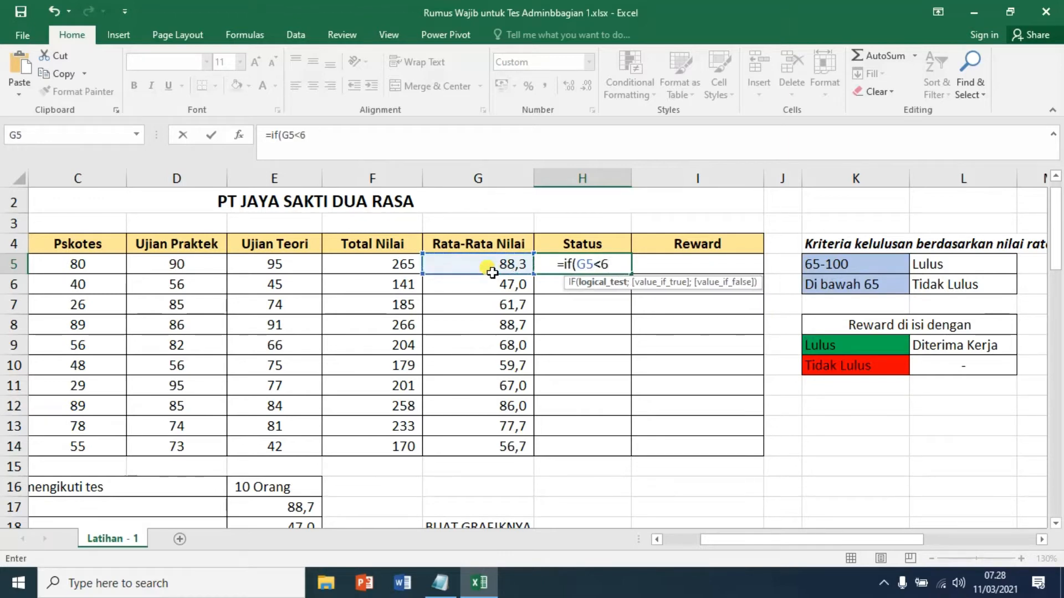
type("5")
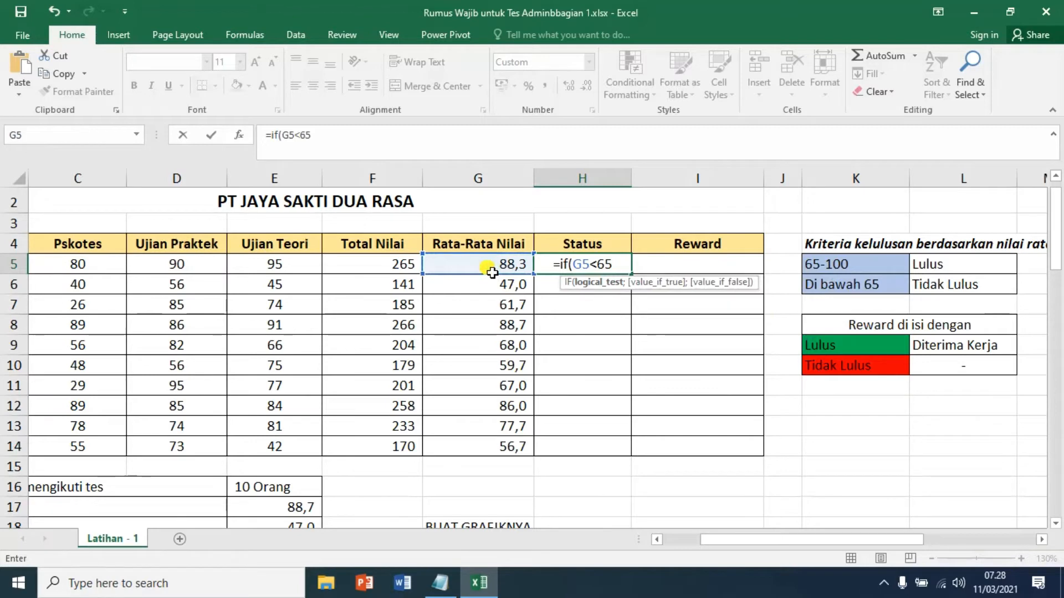
type(";\"")
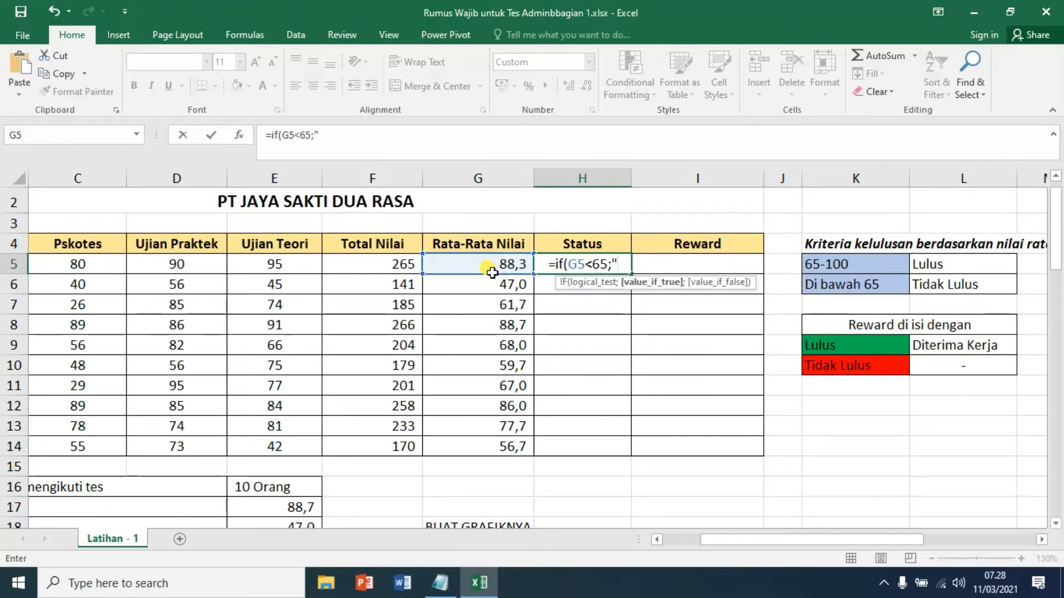
type("Tidak L")
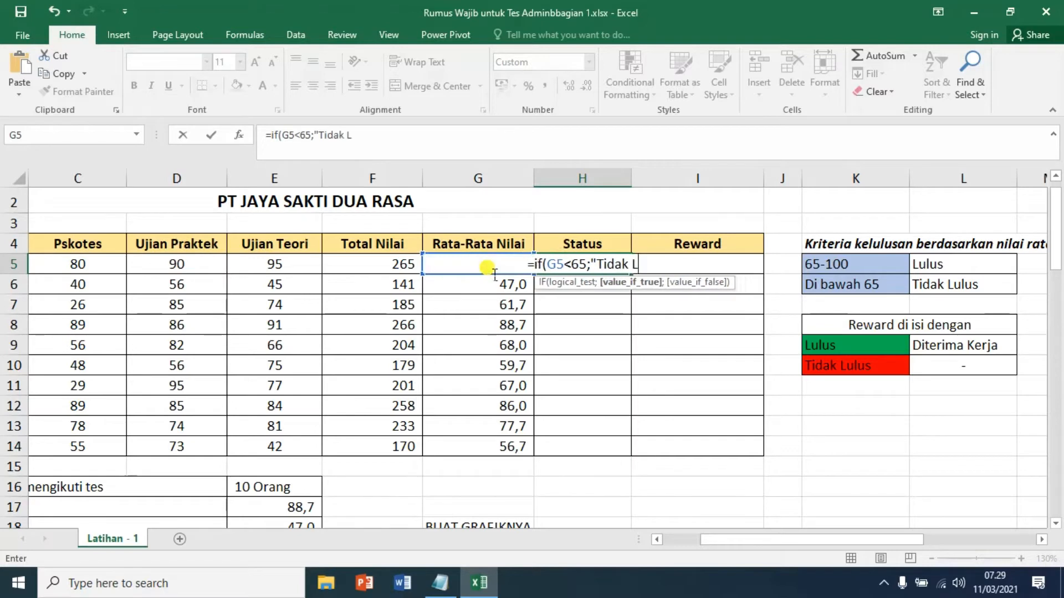
type("ulus\"")
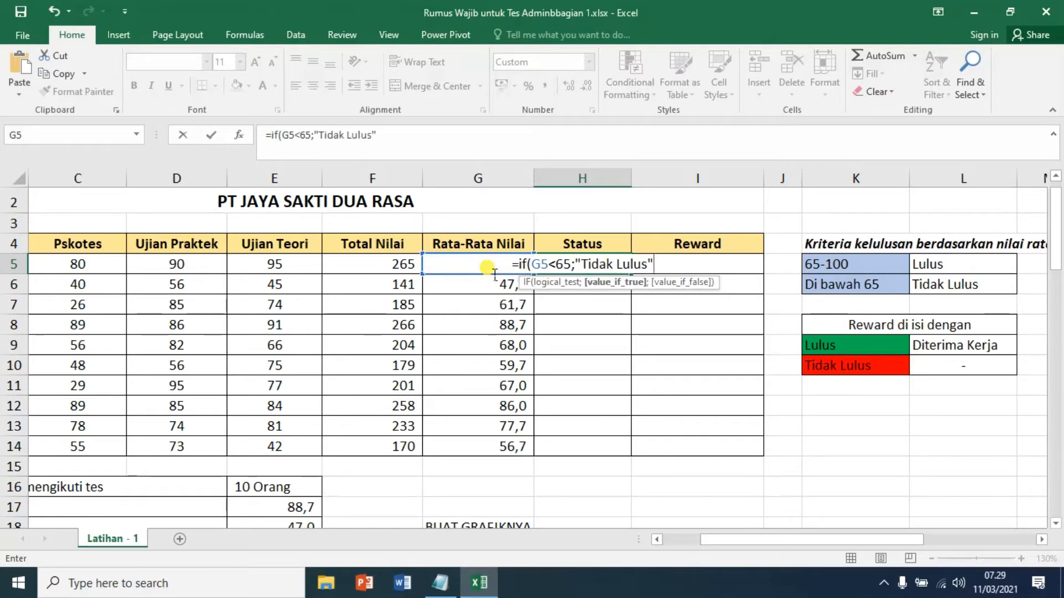
type(";")
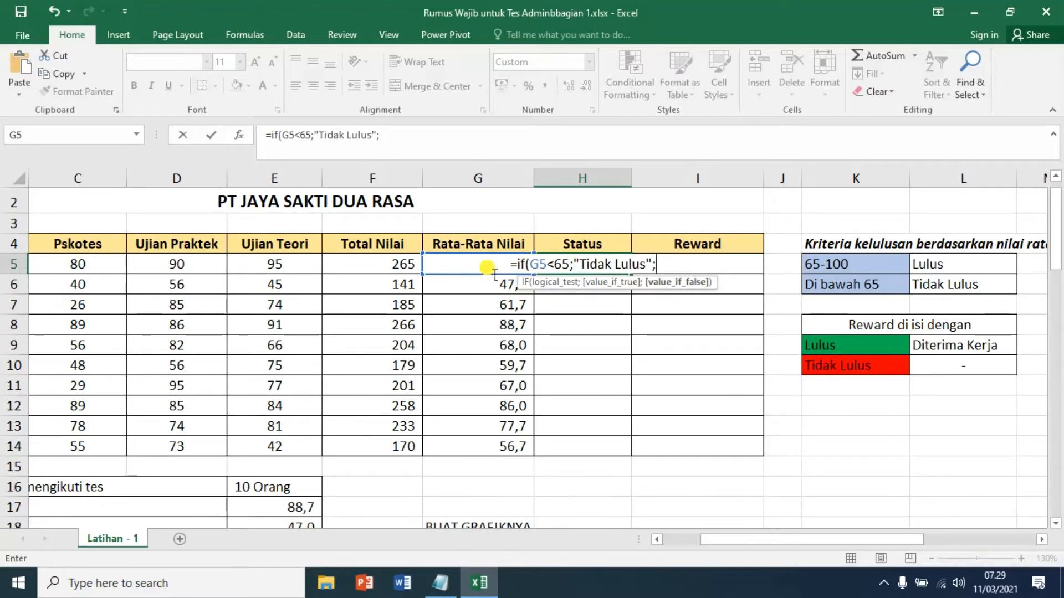
type("\"lulus")
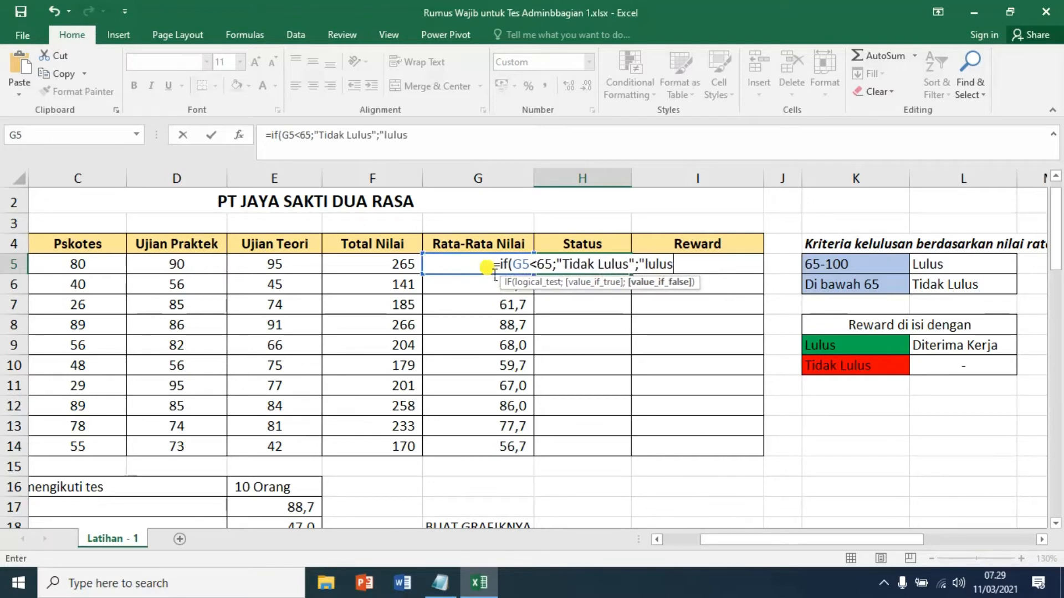
type("\")")
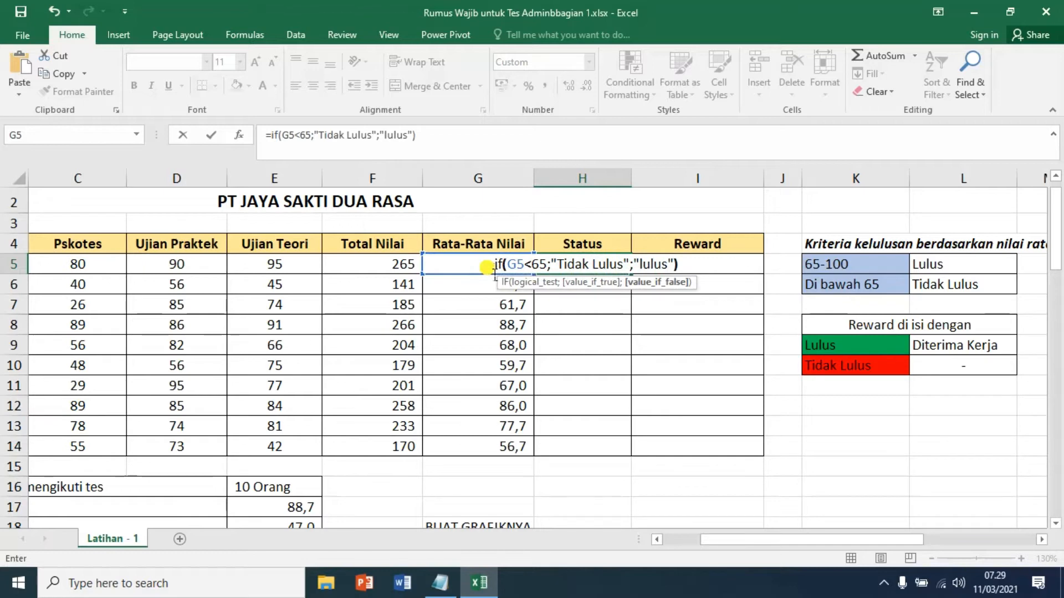
key("Return")
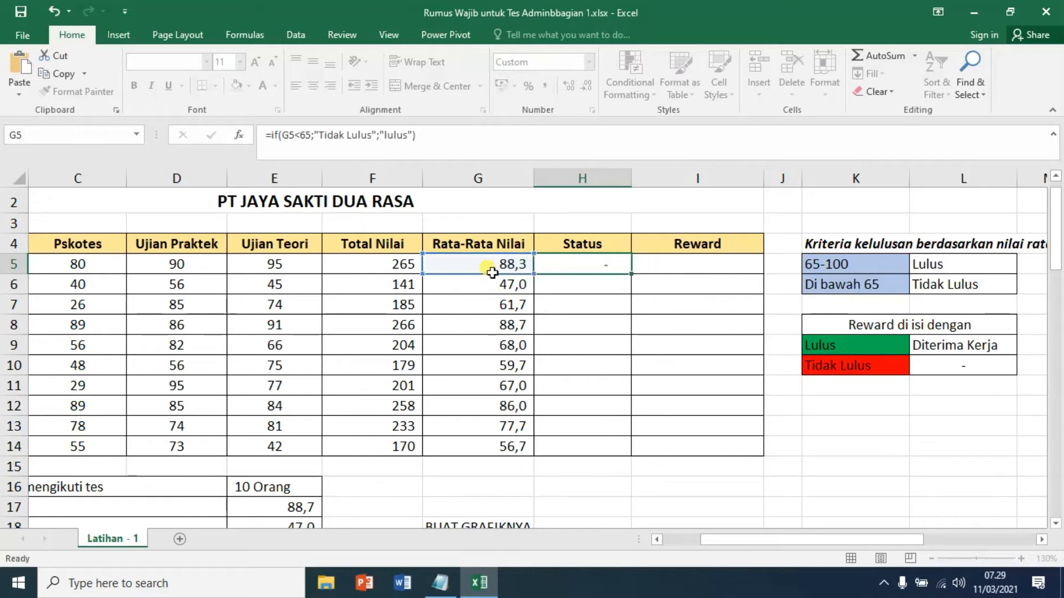
- Fill the Status formula from H5 down to H14, and clear the contents of H5:H14
left_click(621, 270)
left_click_drag(631, 275, 637, 454)
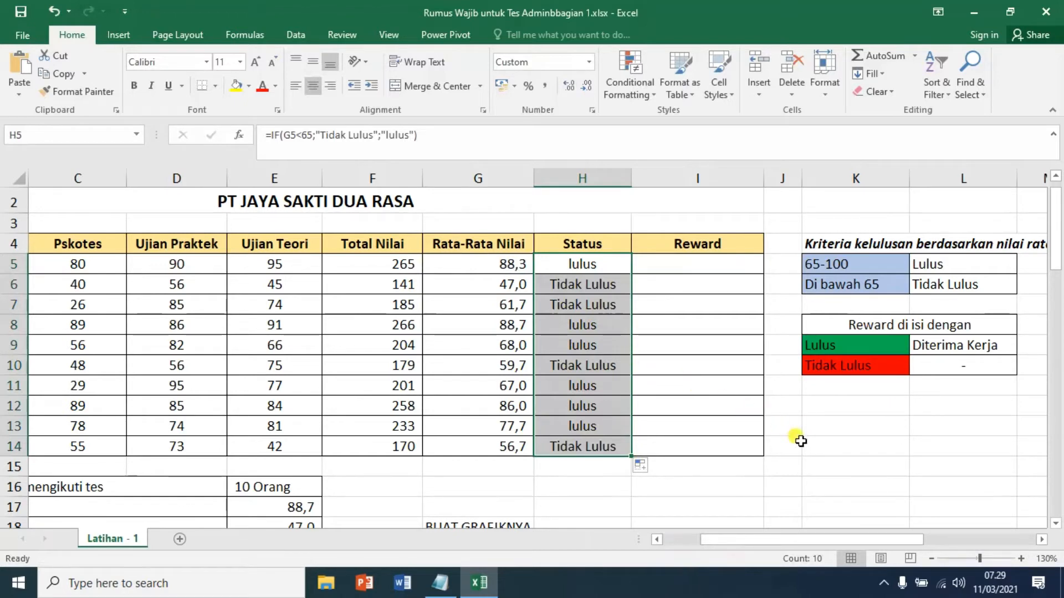
key("Delete")
left_click(672, 404)
- Enter =IF(G5>=65;"lulus";"tidak lulus") in H5 to set the first applicant's Status from the average score
left_click(611, 270)
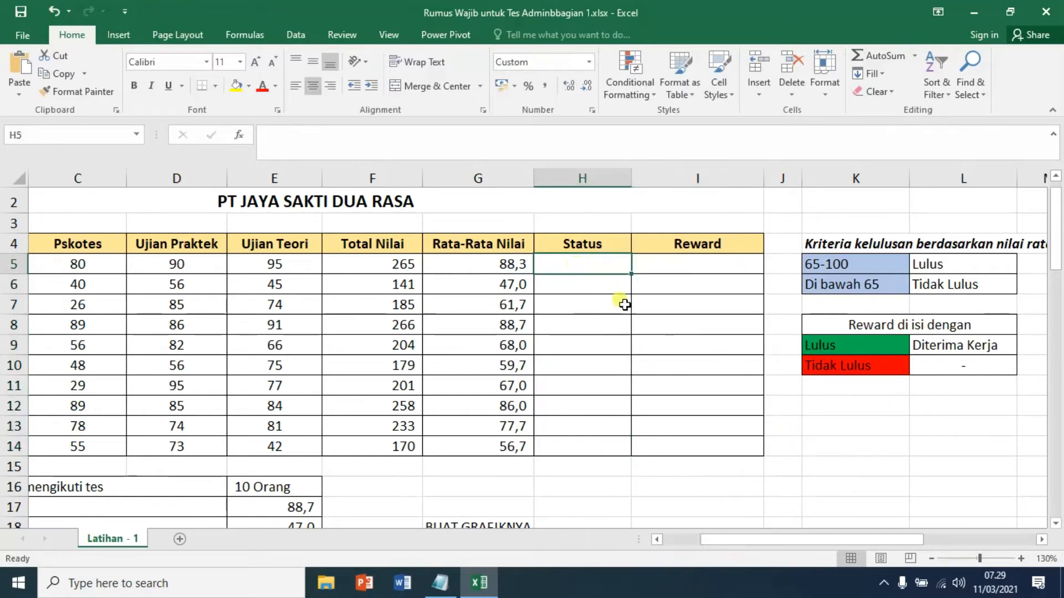
type("=")
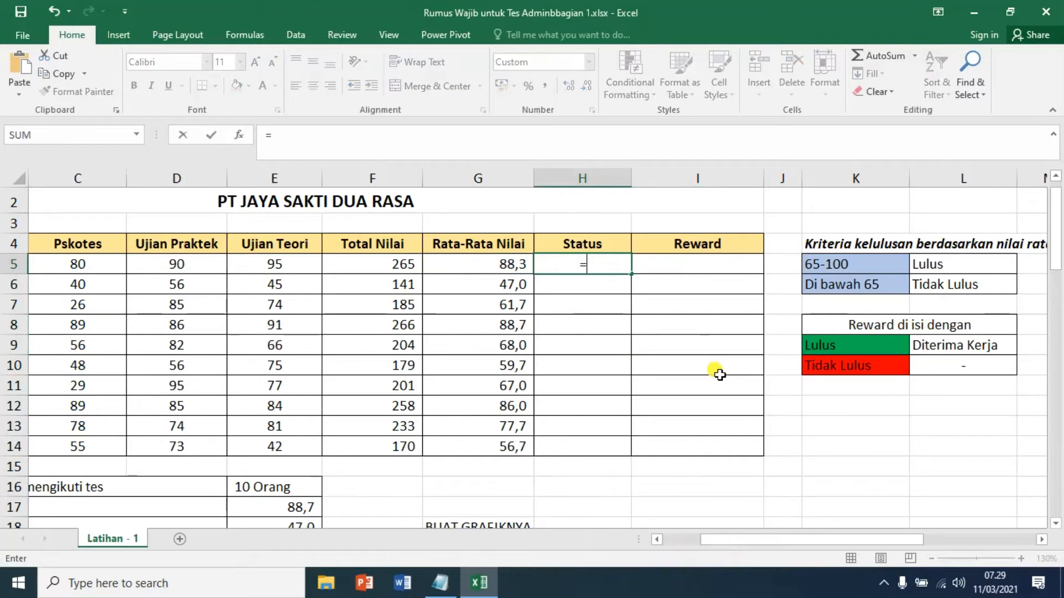
type("if(")
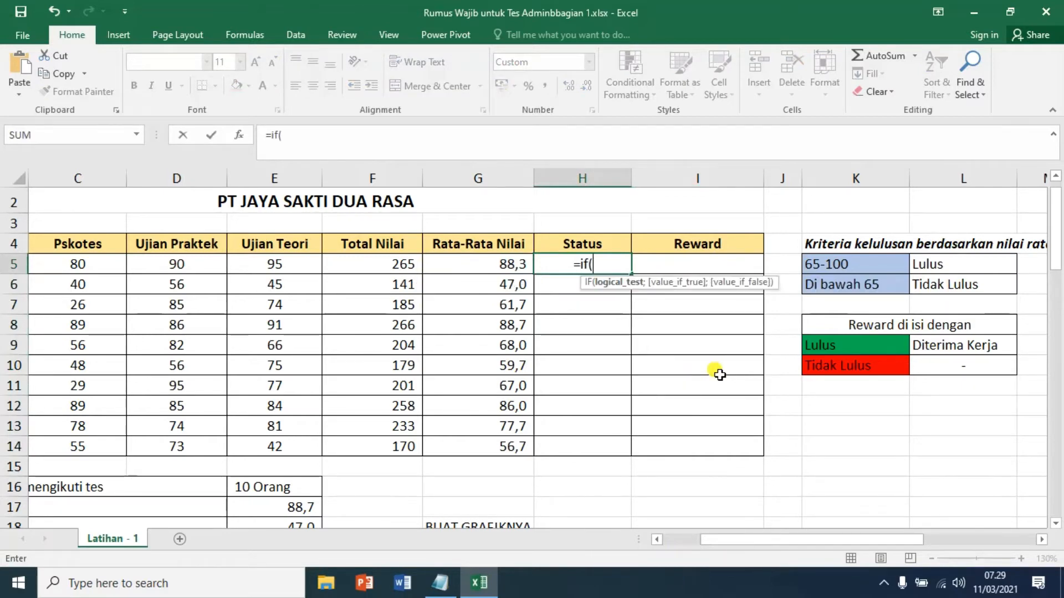
left_click(485, 265)
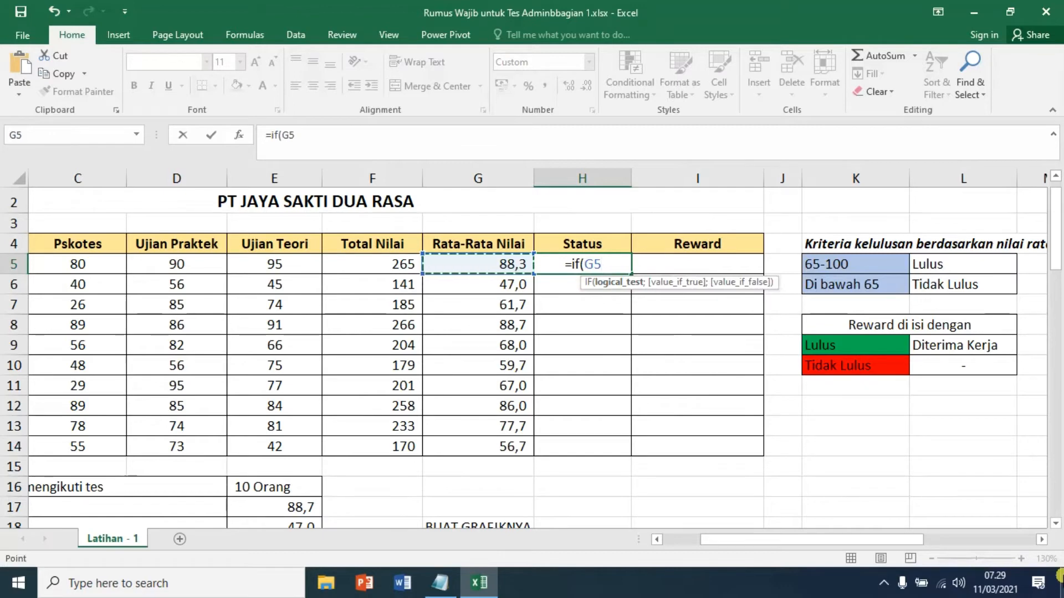
type(">=")
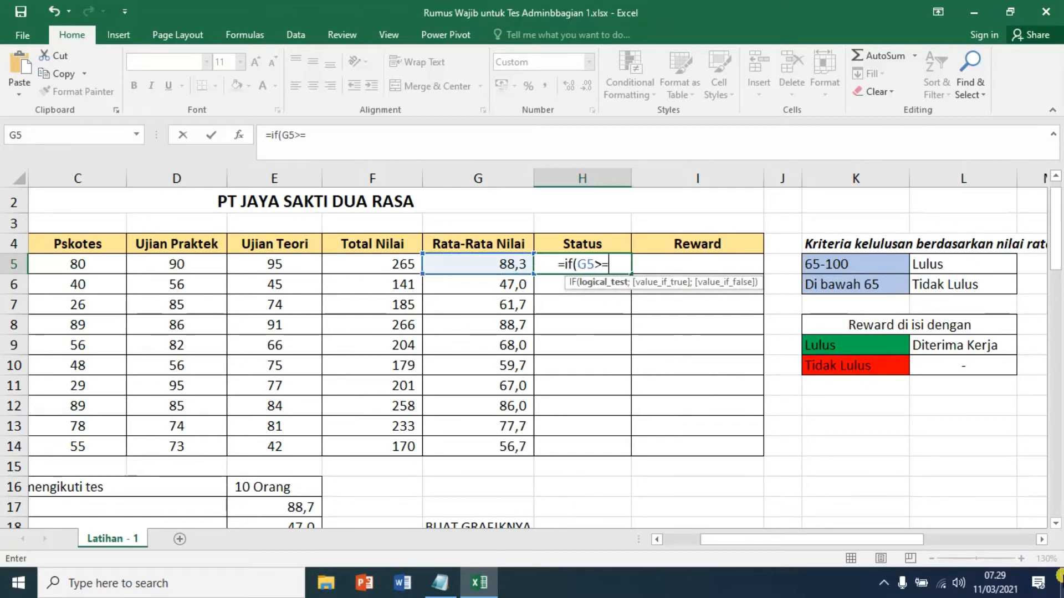
type("65")
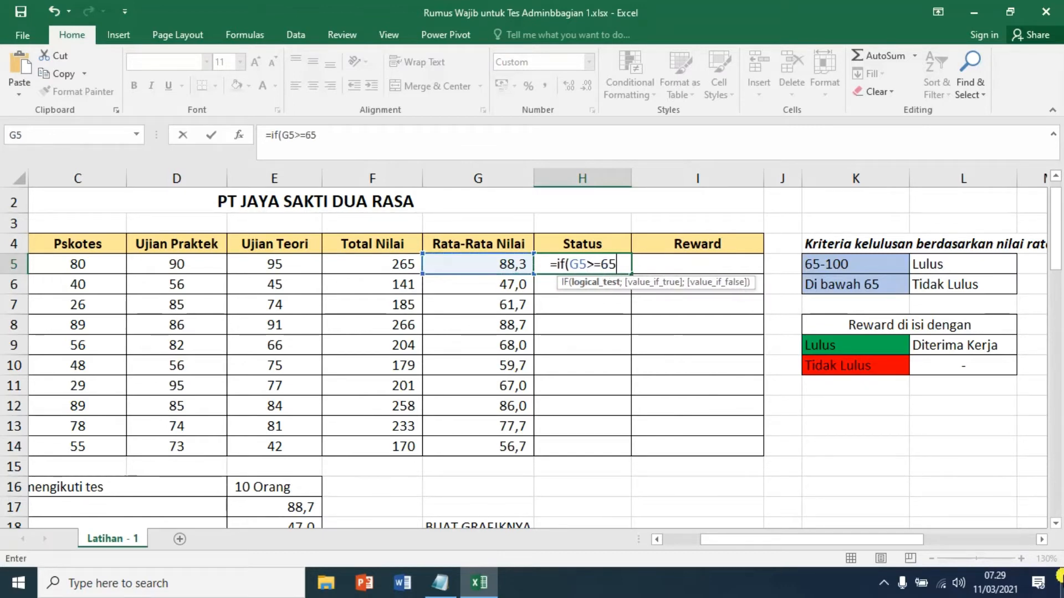
type(";\"")
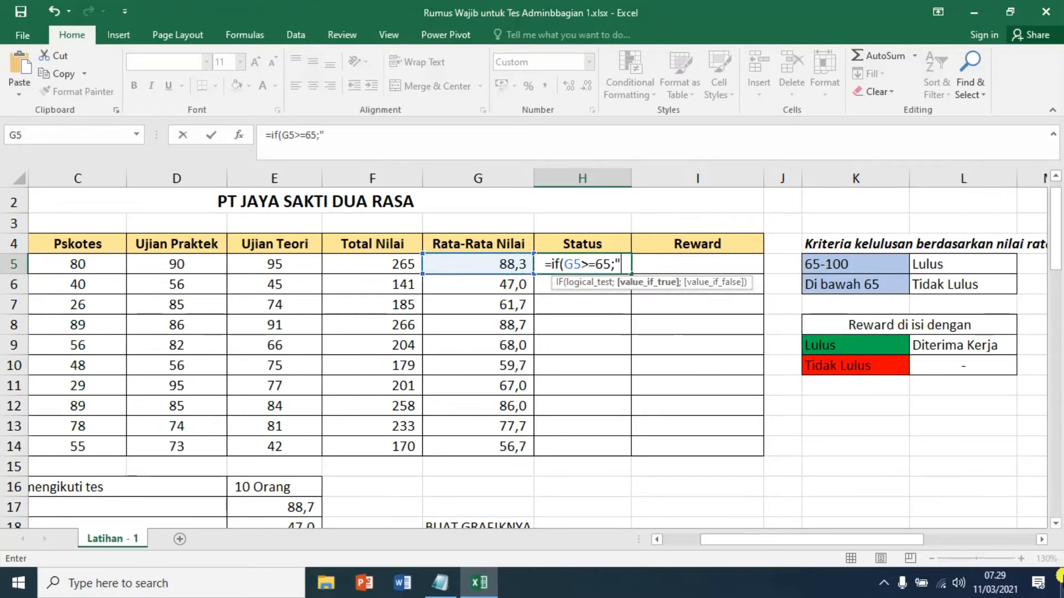
type("lulu")
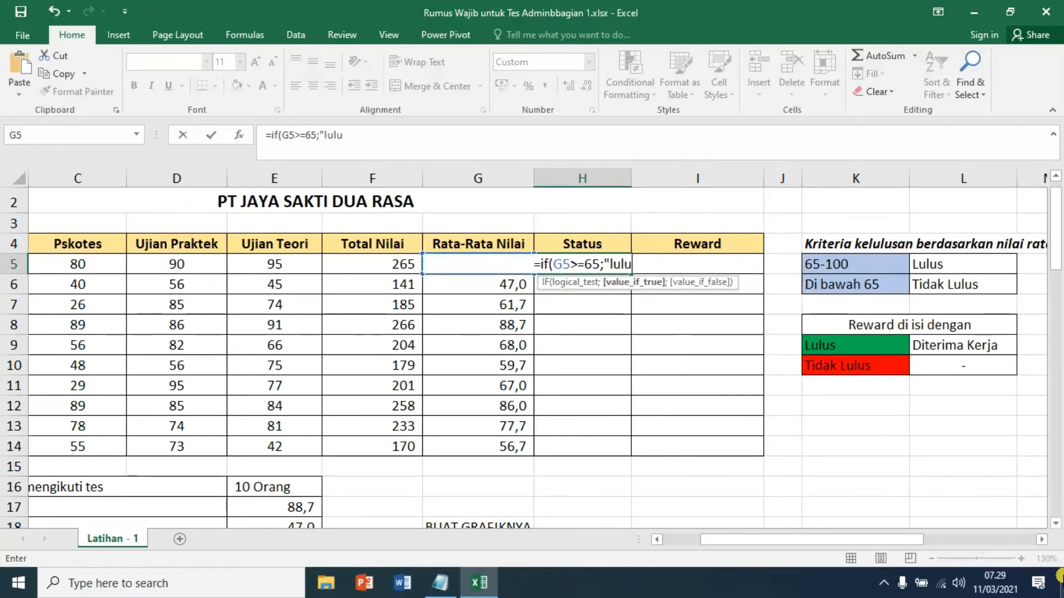
type("s\";")
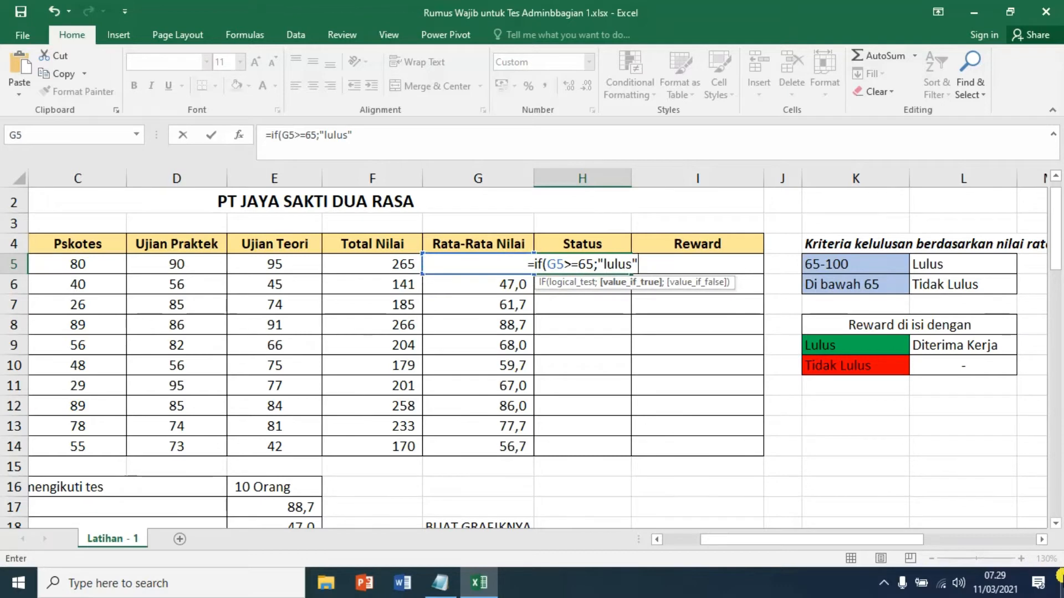
type("\"tid")
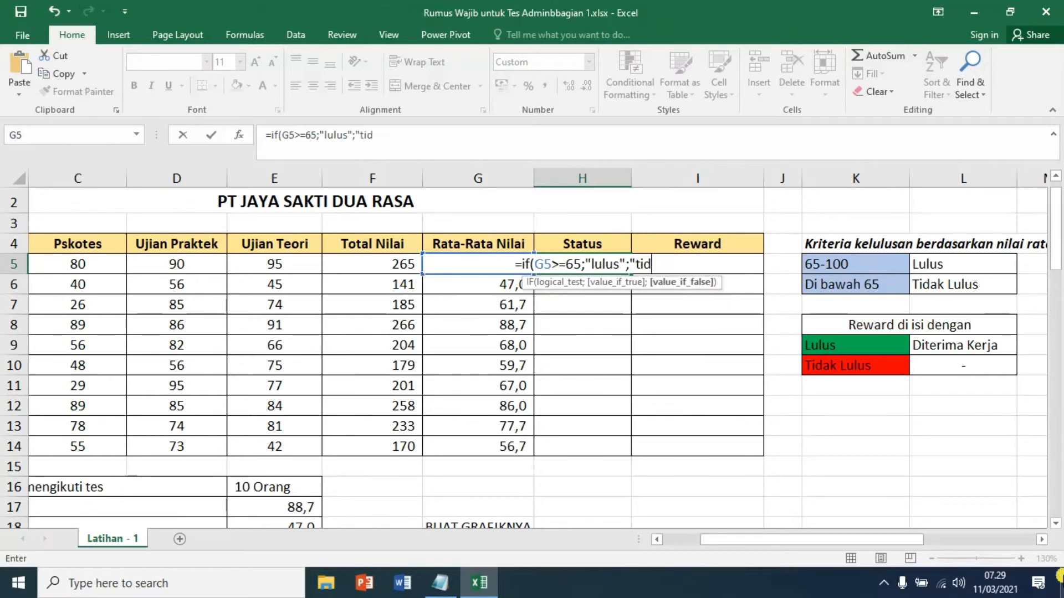
type("ak lulus")
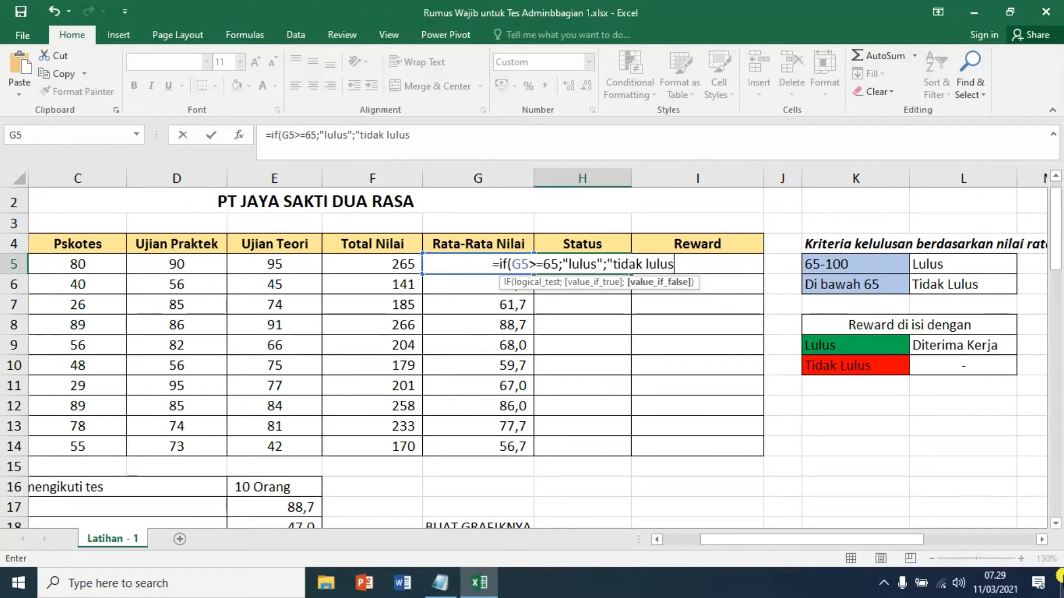
type("\")")
key("Return")
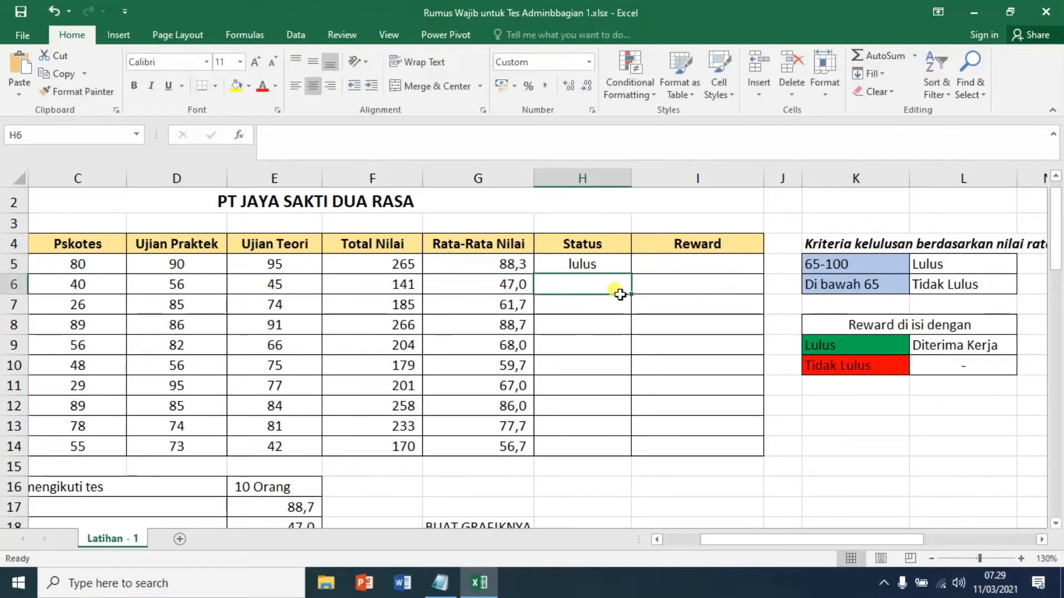
- Fill the H5 Status formula down through H14
left_click(621, 264)
left_click_drag(632, 276, 632, 459)
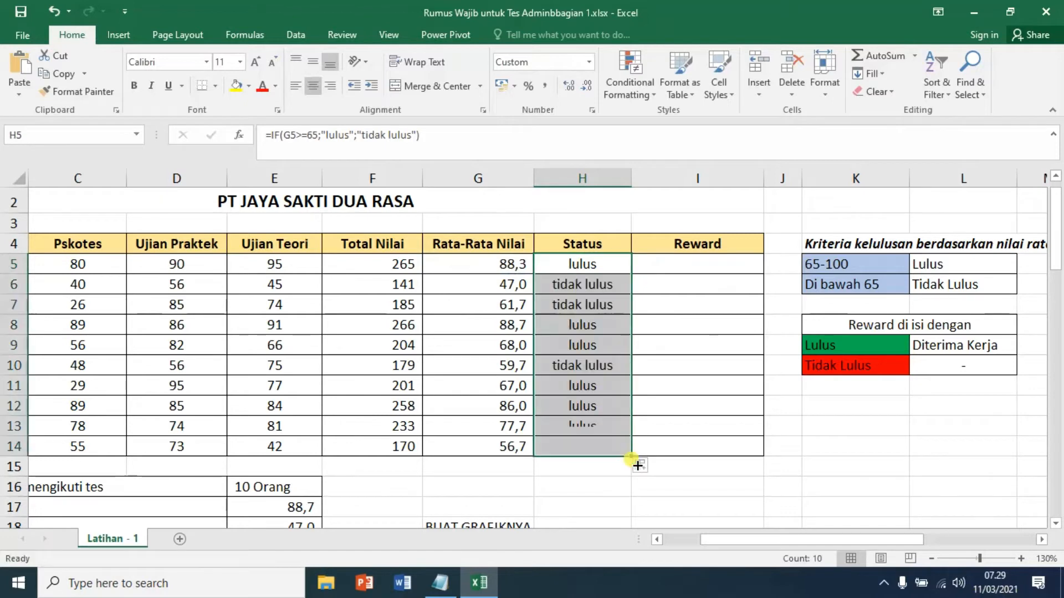
left_click(742, 365)
- Enter =IF(H5="Diterima Kerja";"-") in I5 as the first applicant's Reward formula
left_click(705, 268)
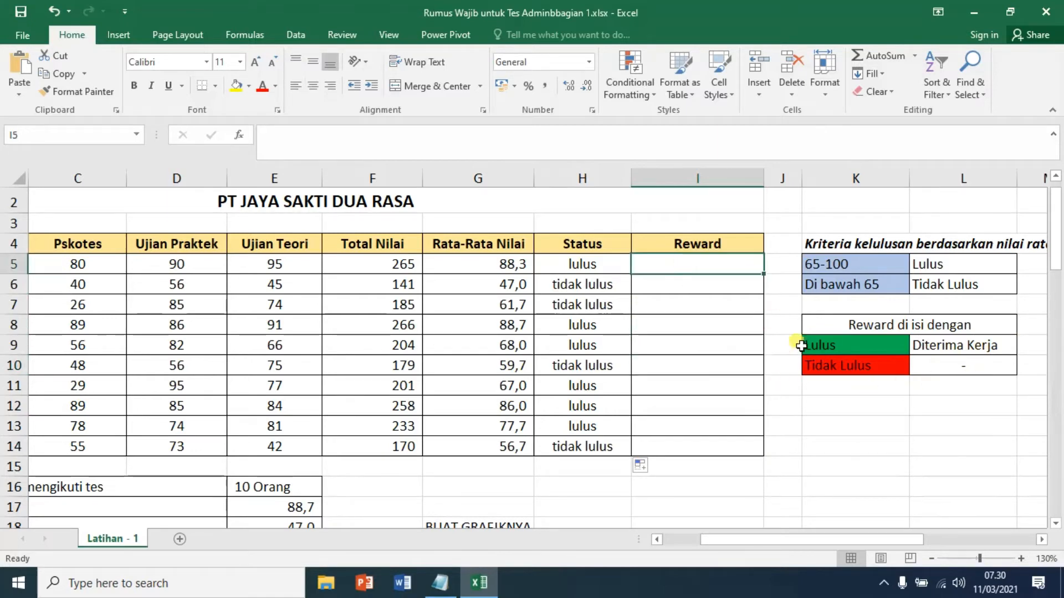
type("=if(")
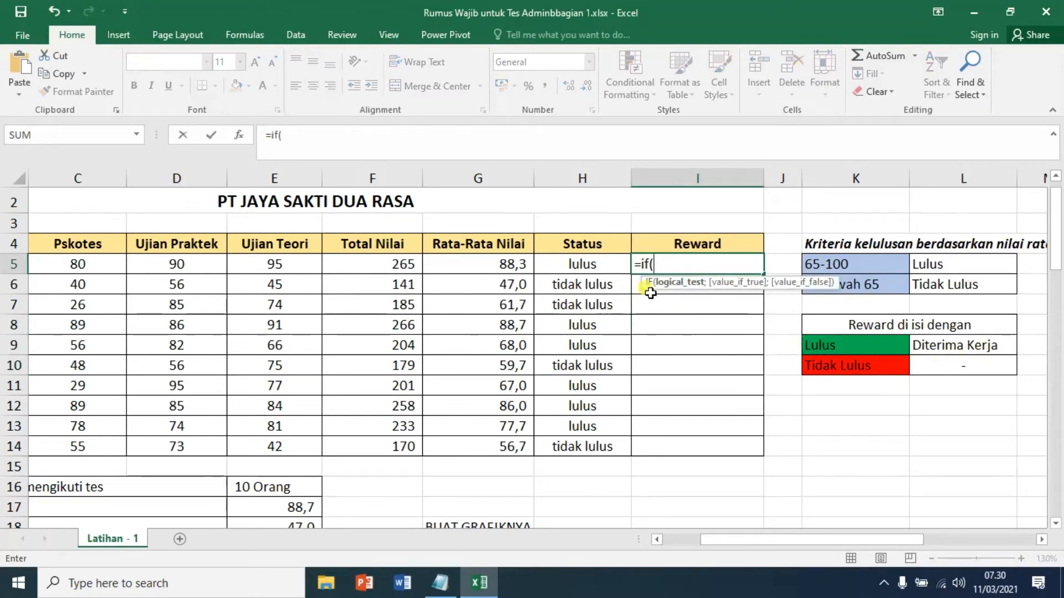
left_click(591, 268)
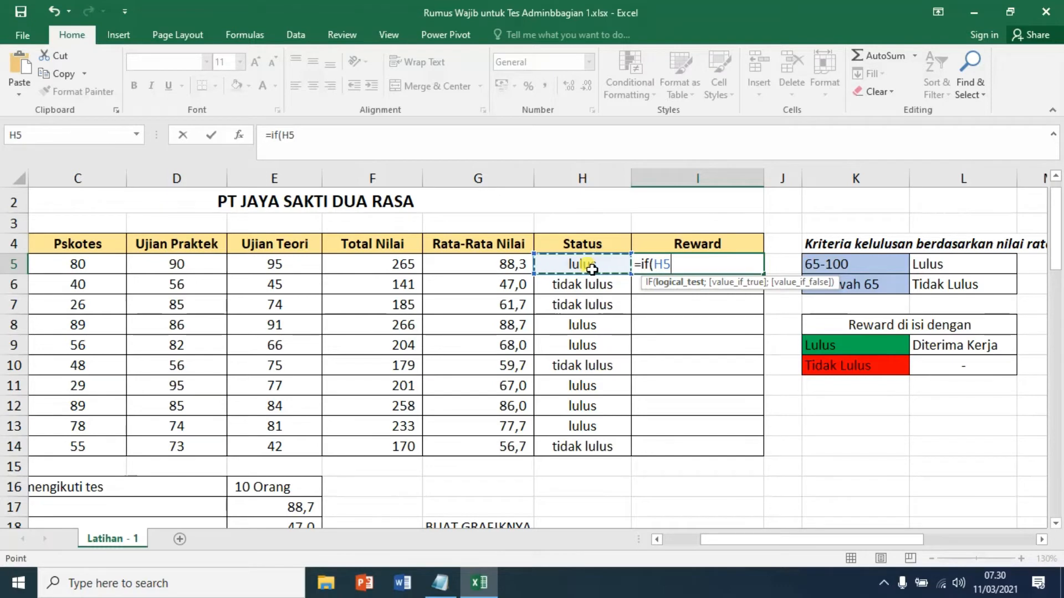
type("=")
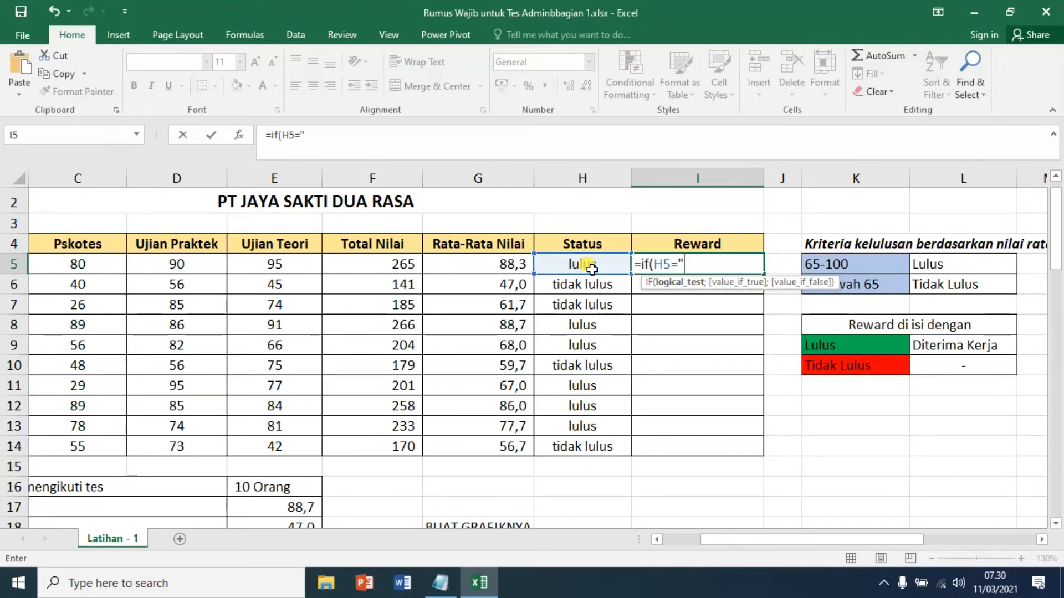
type("\"Diterima Kerja")
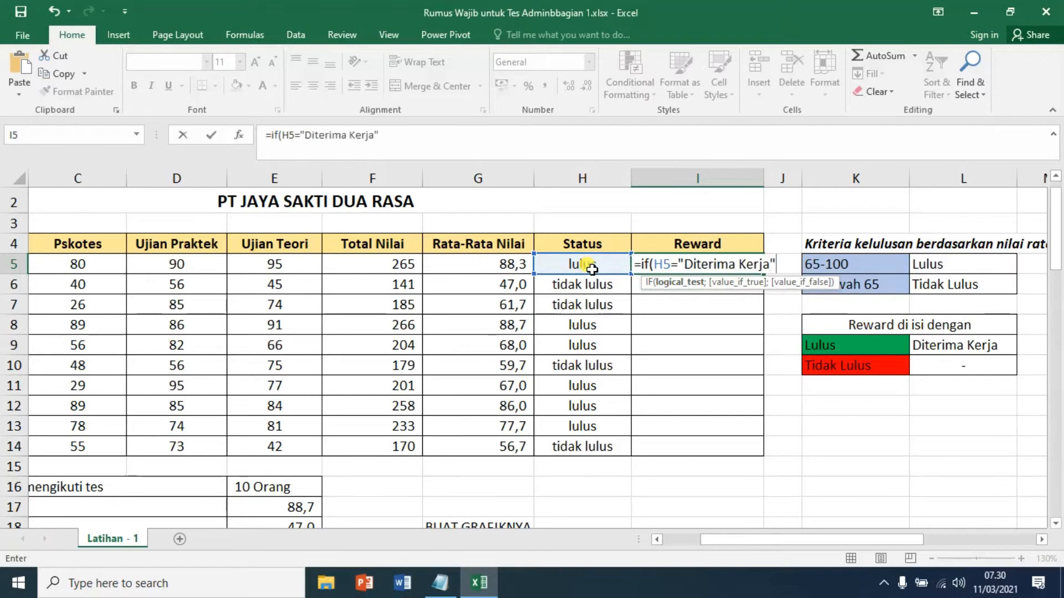
type(";\"-\"")
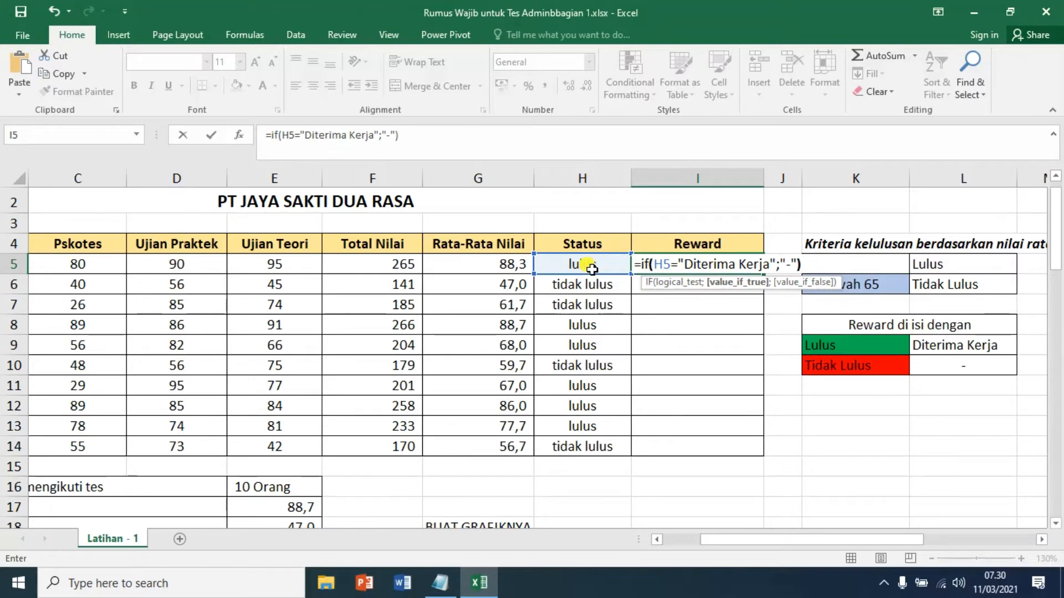
key("Return")
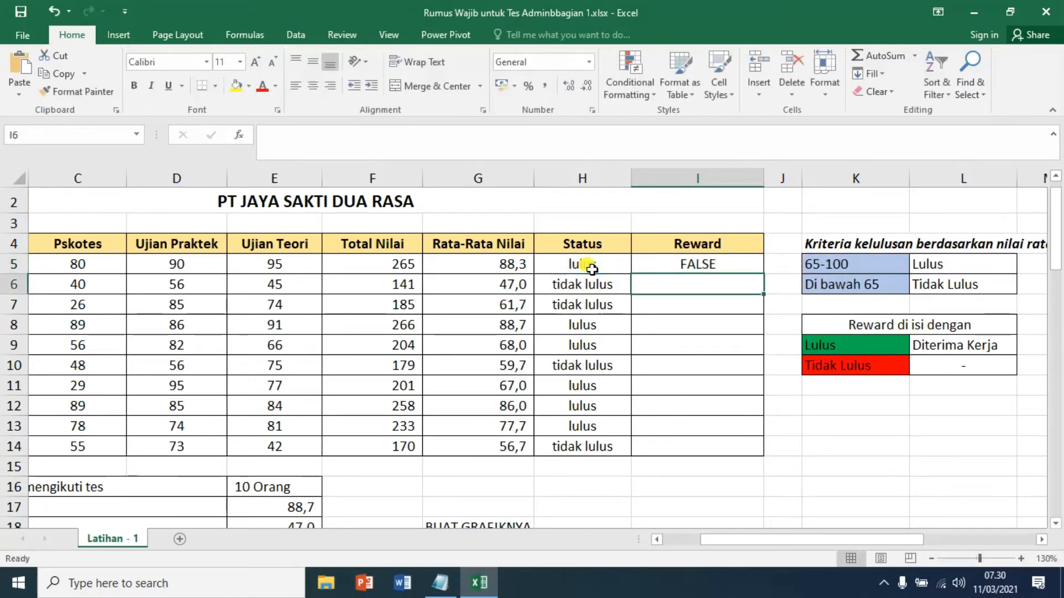
- Insert lulus; before "Diterima Kerja" in the I5 formula, making it =IF(H5=lulus;"Diterima Kerja";"-")
left_click(717, 268)
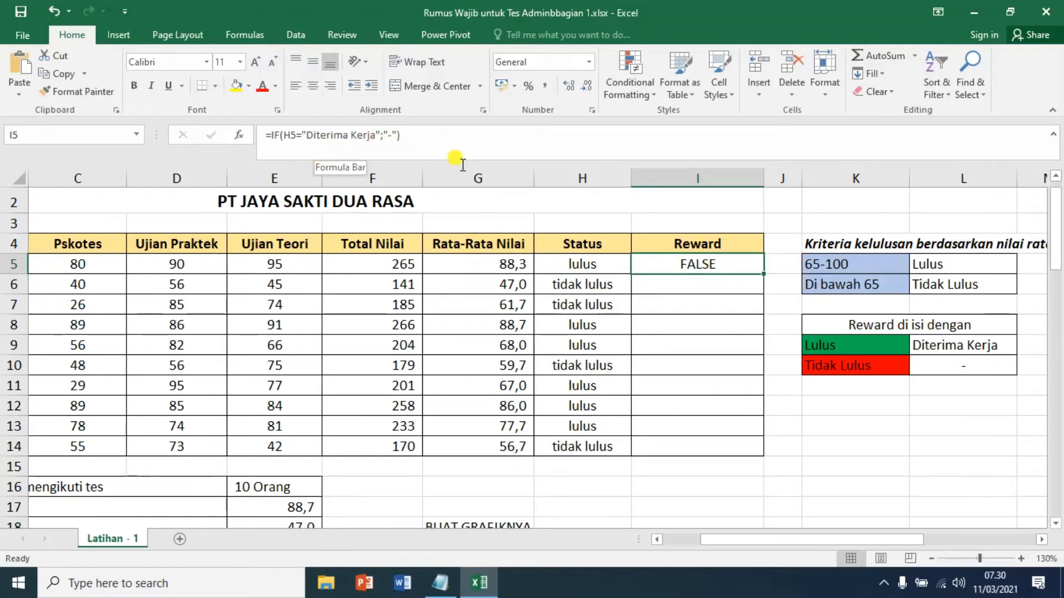
left_click(304, 137)
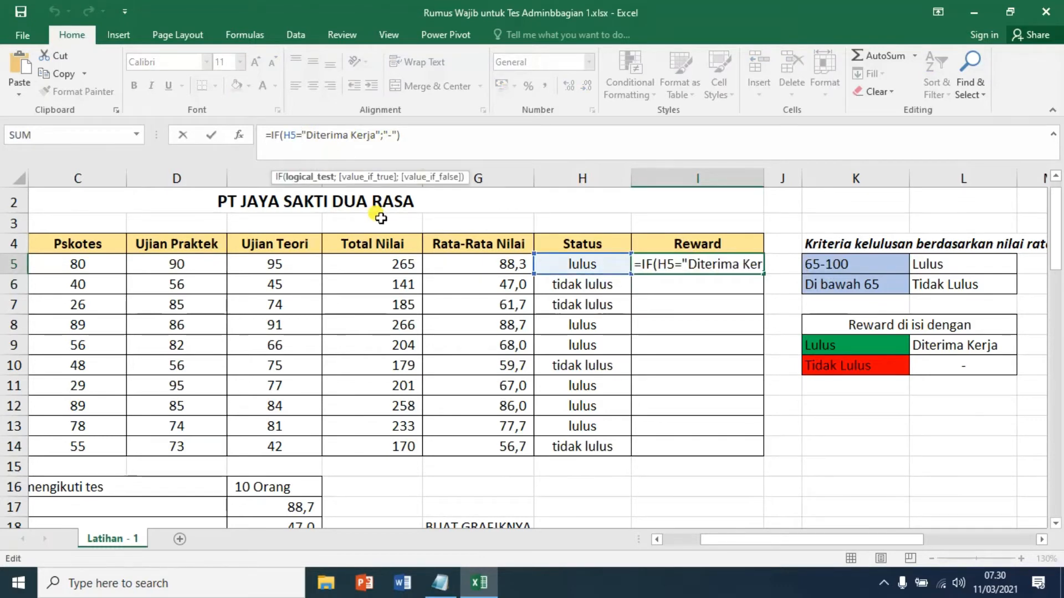
type("lulus")
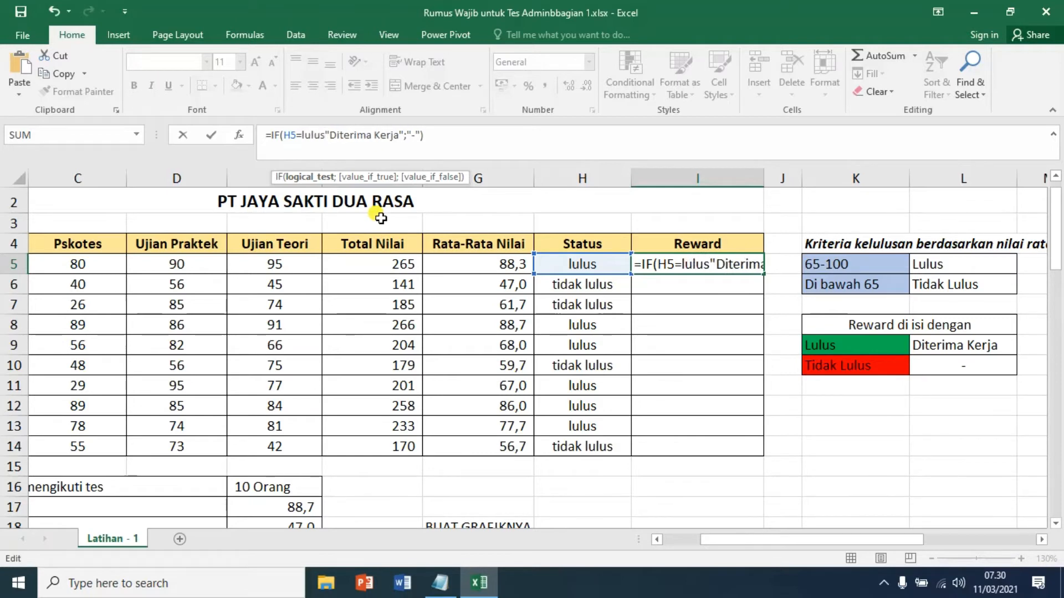
type(";")
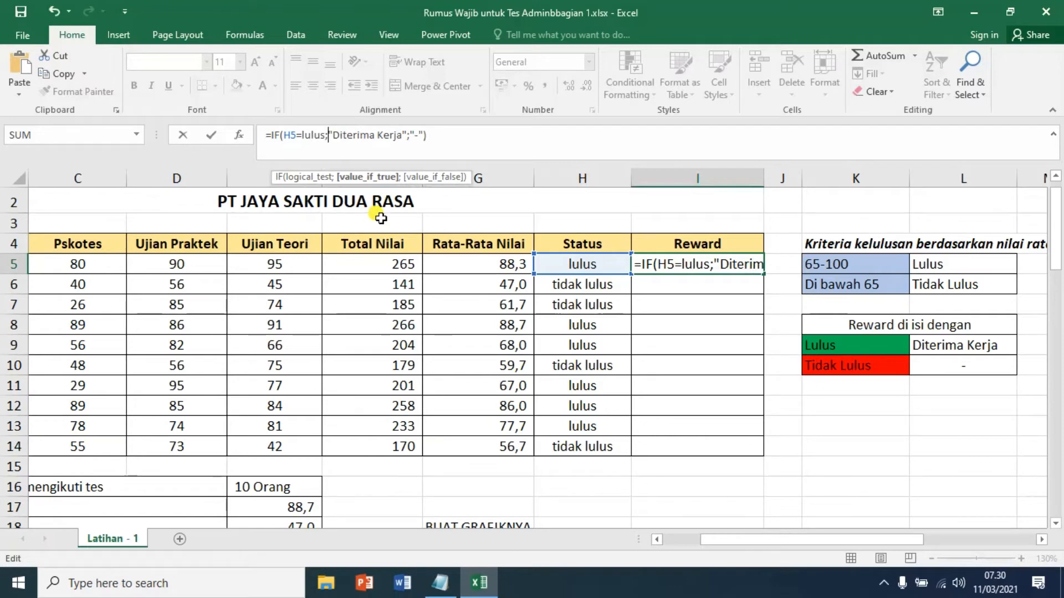
key("Return")
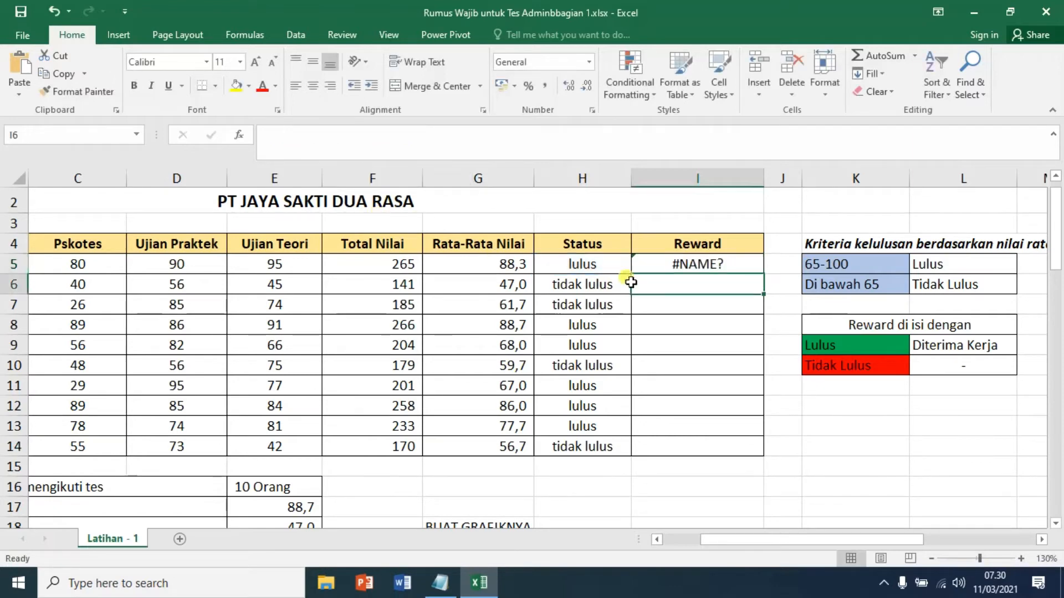
- Enclose lulus in quotation marks in the I5 formula, making it =IF(H5="lulus";"Diterima Kerja";"-")
left_click(707, 271)
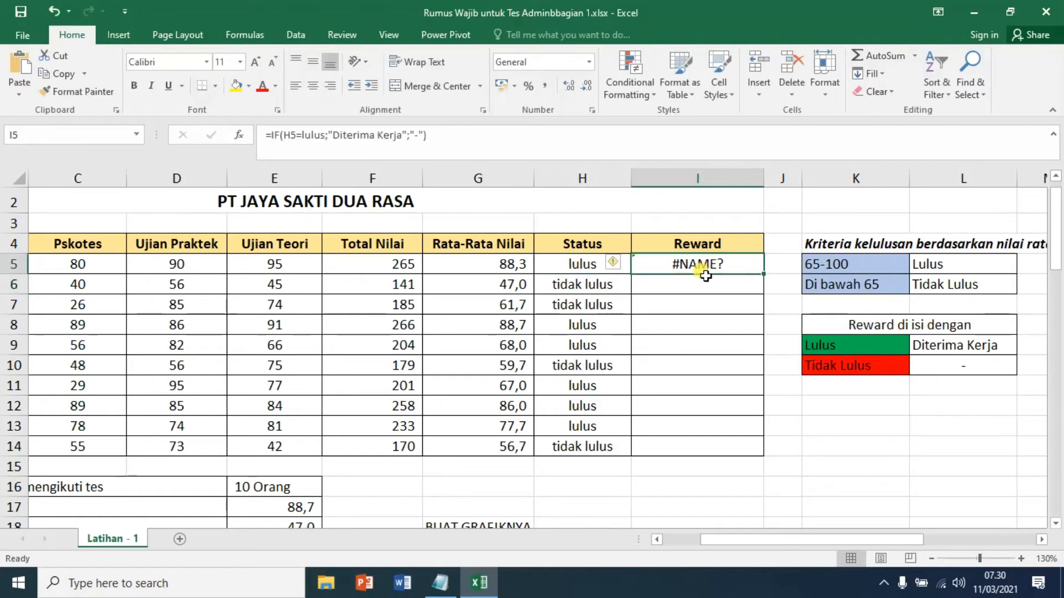
left_click(302, 135)
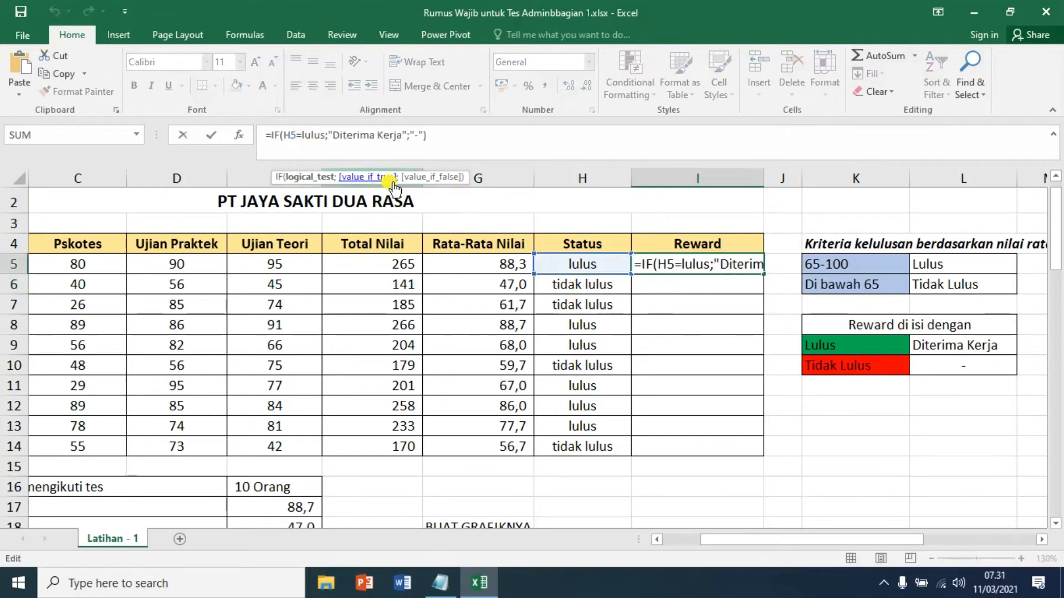
type("\"")
key("Right")
key("Right")
key("Right")
key("Right")
key("Right")
type("\"")
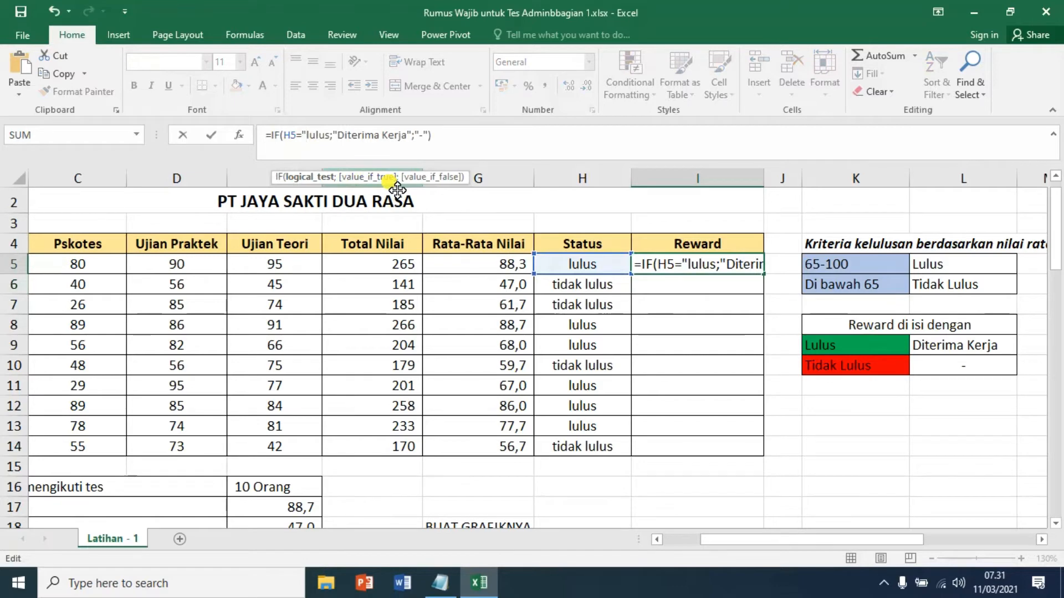
key("Right")
key("Right")
key("Right")
key("Right")
key("Right")
type("\"")
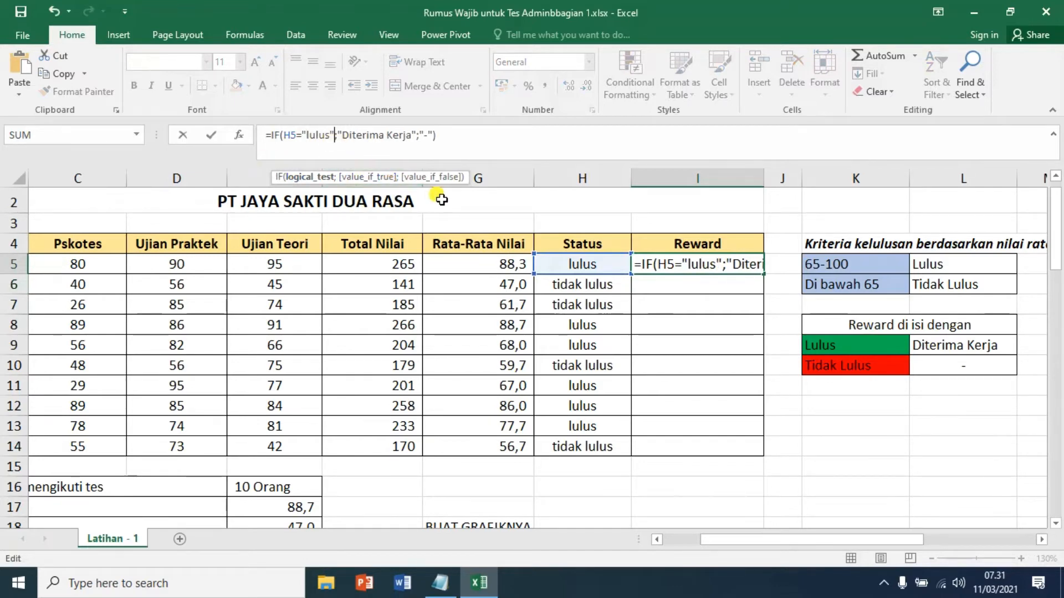
key("Return")
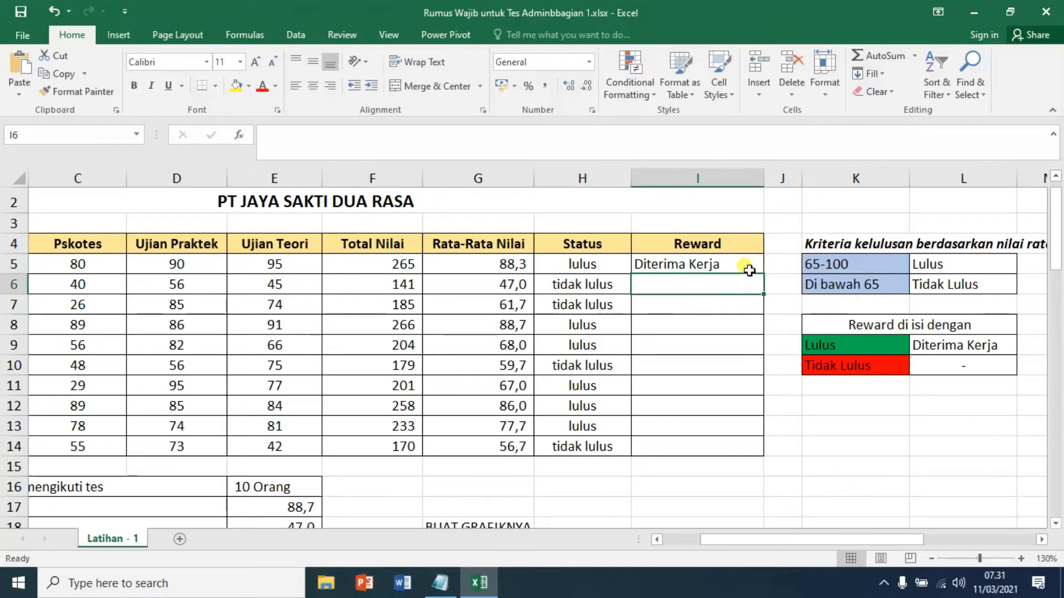
- Fill the I5 Reward formula down through I14
left_click(742, 264)
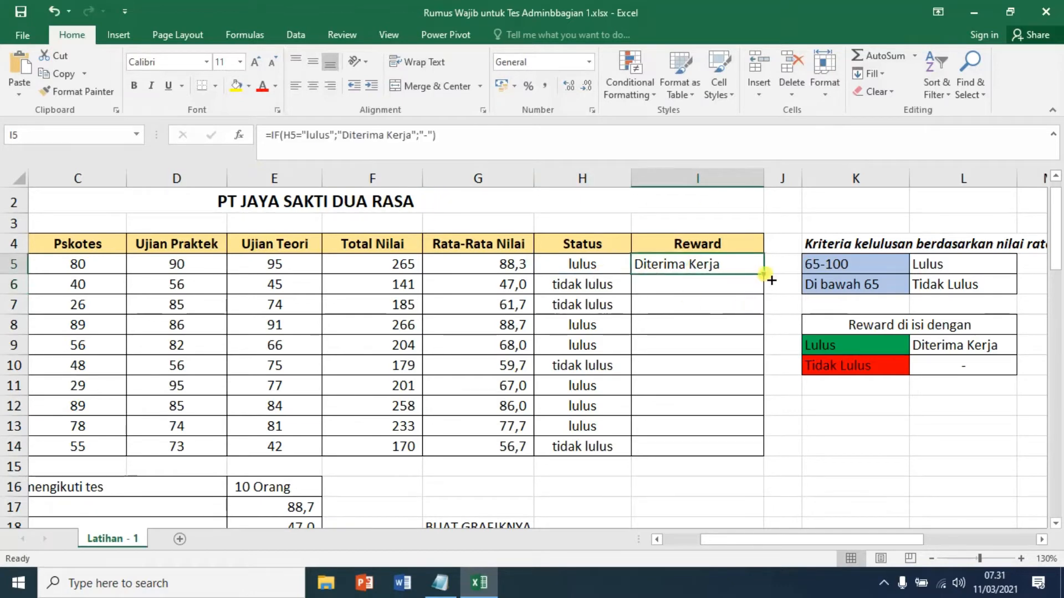
left_click_drag(763, 274, 765, 460)
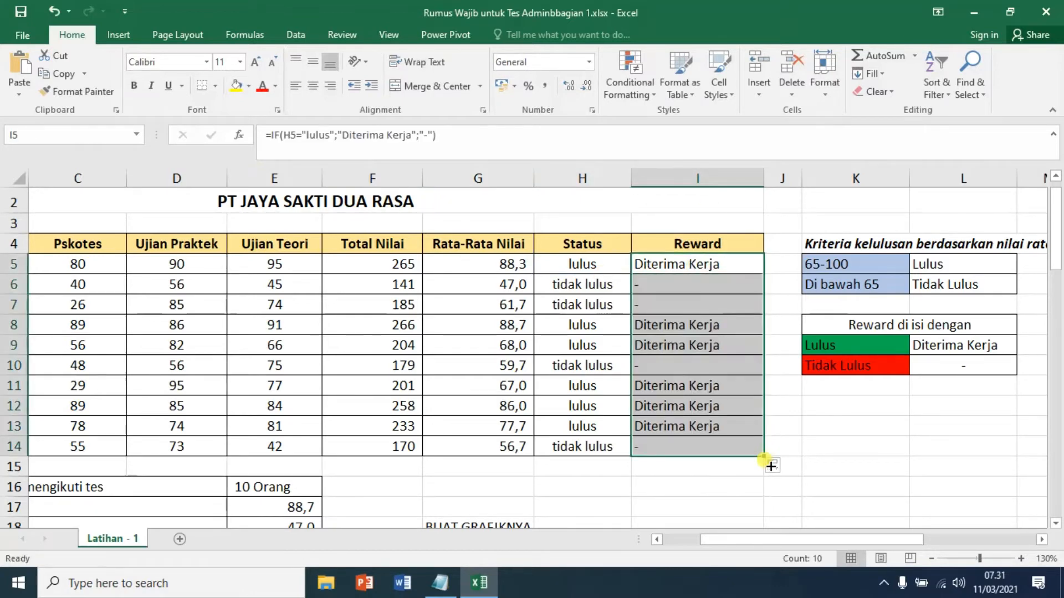
left_click(772, 491)
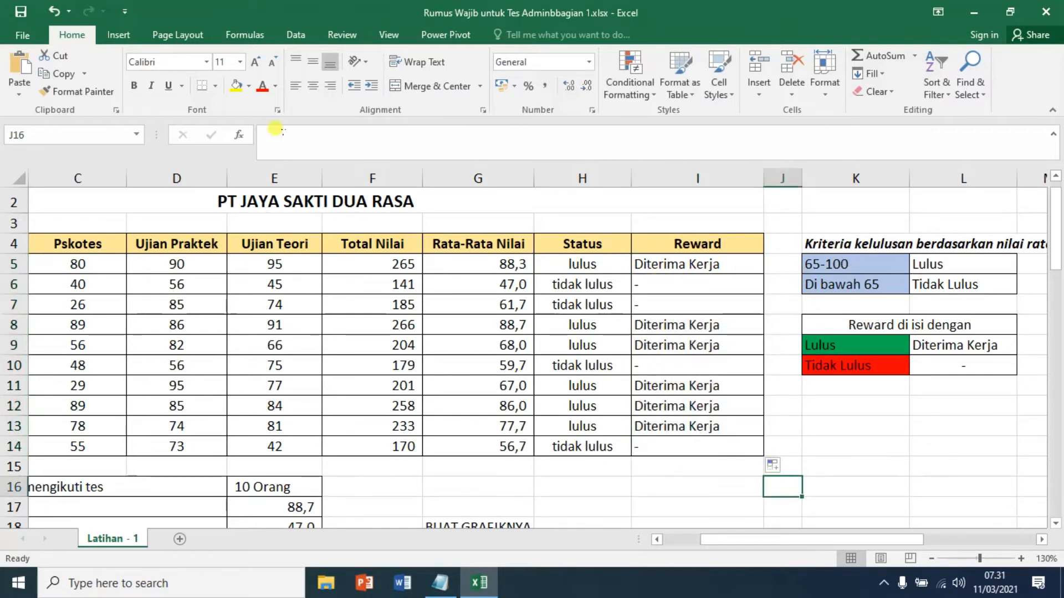
- Switch to the RUMUS.txt notes in Notepad, highlight the Conditional Formatting item in the formula list, and return to the Excel workbook
left_click(446, 580)
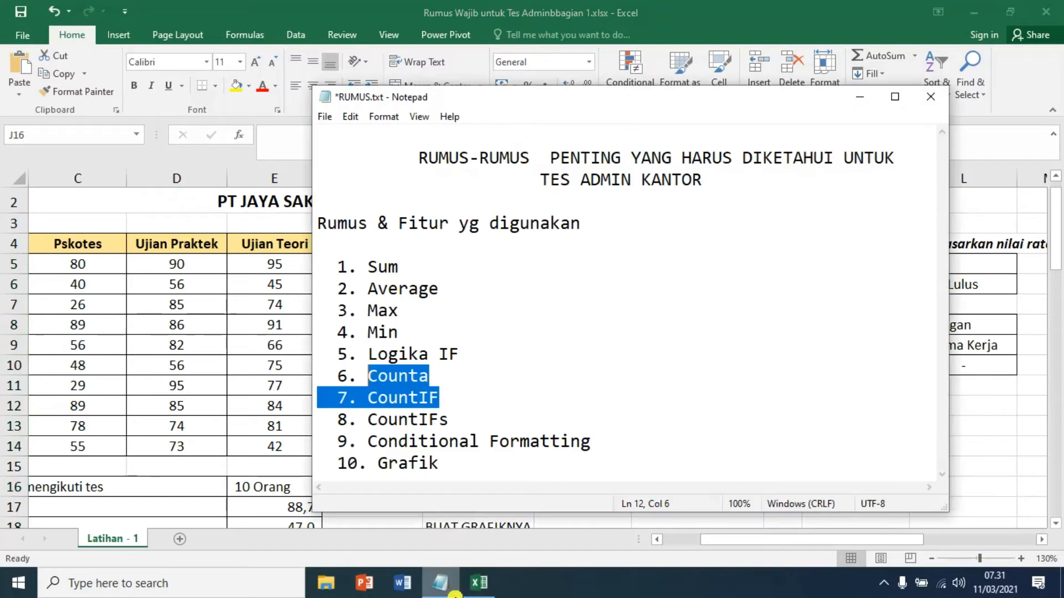
left_click(429, 399)
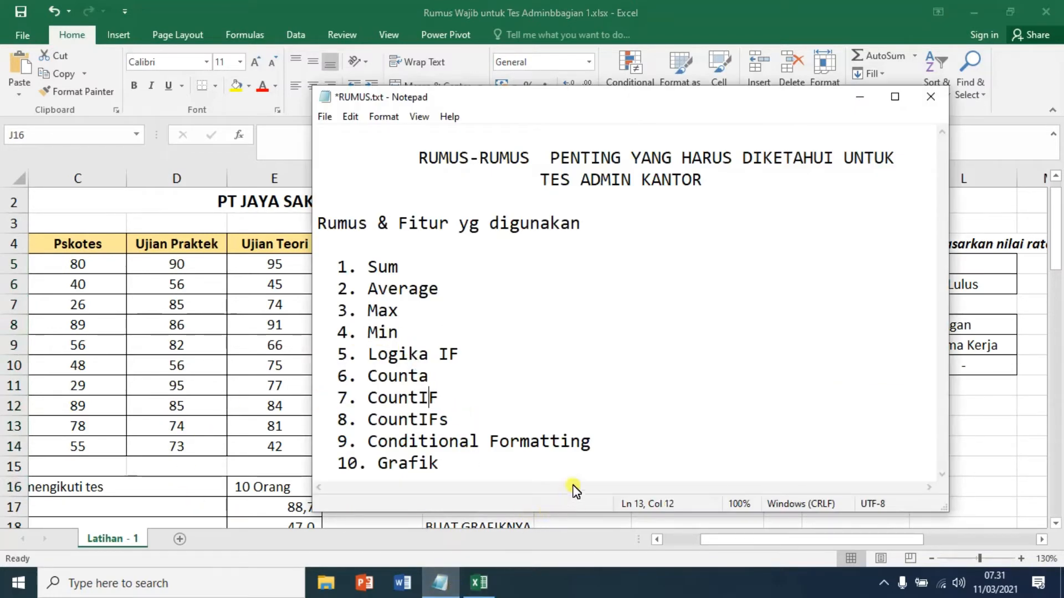
left_click_drag(604, 443, 339, 444)
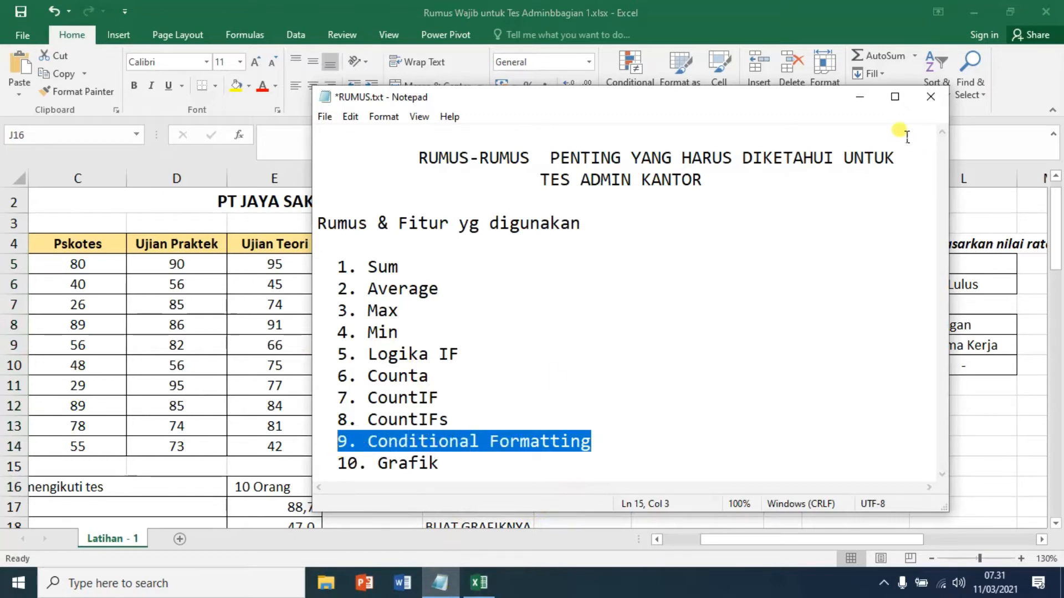
left_click(861, 97)
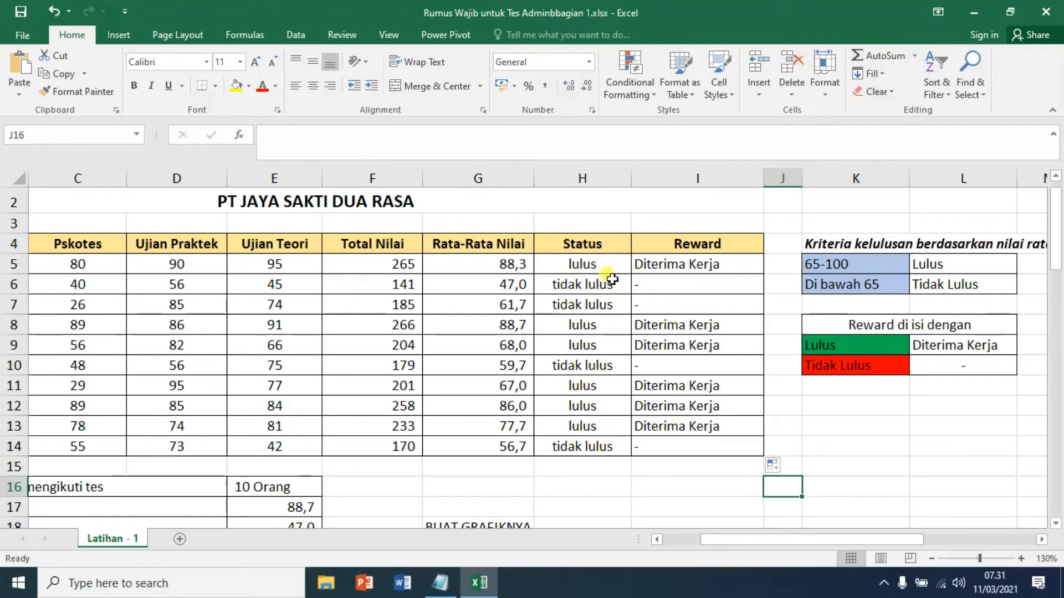
- Apply an Equal To conditional formatting rule for Tidak Lulus to Status cells H5:H14, using Light Red Fill with Dark Red Text
left_click_drag(607, 265, 604, 443)
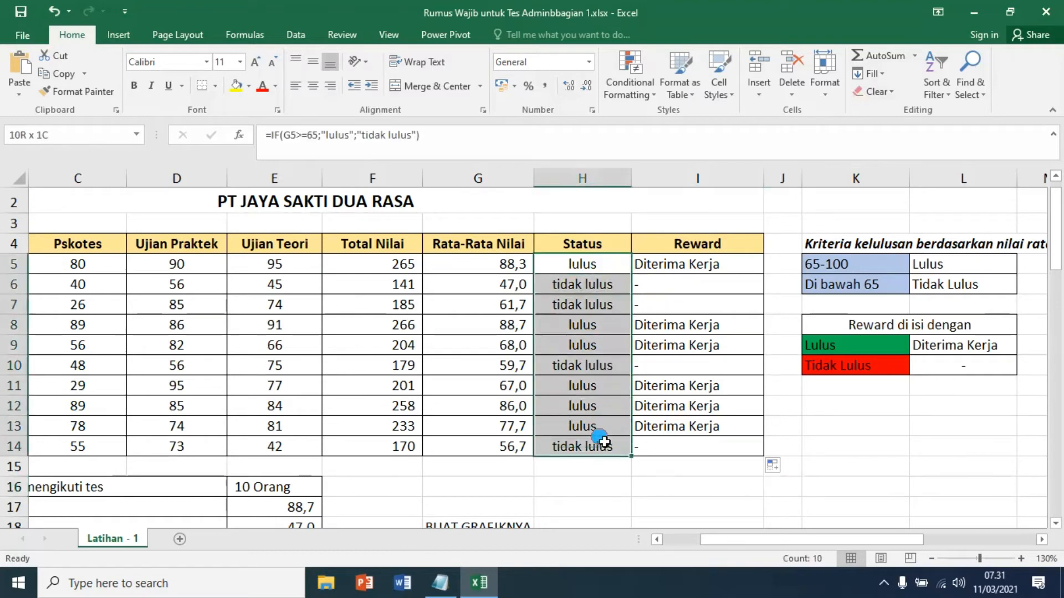
left_click(652, 92)
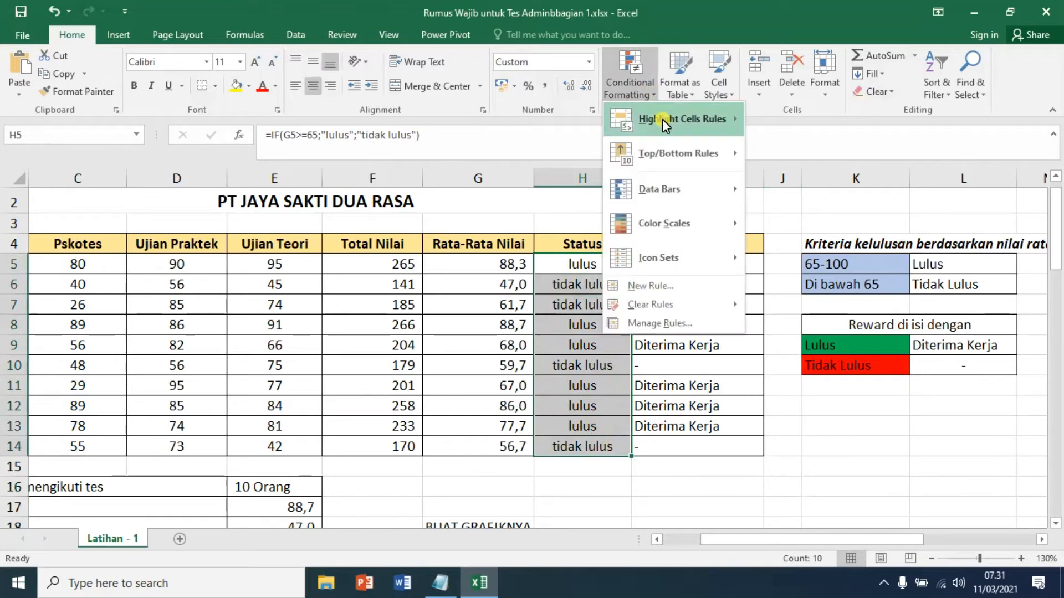
mouse_move(662, 119)
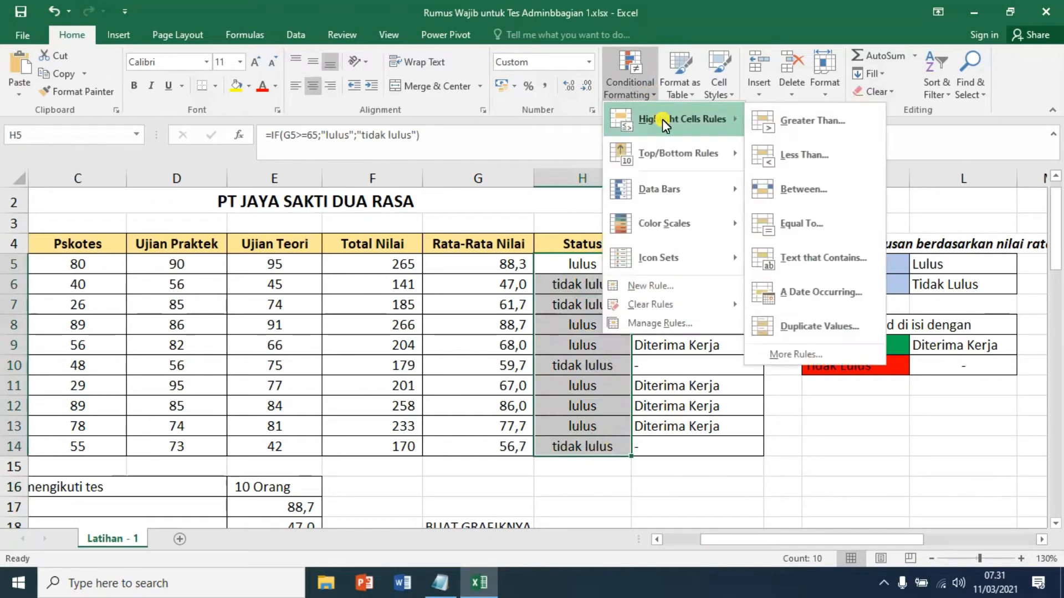
left_click(816, 222)
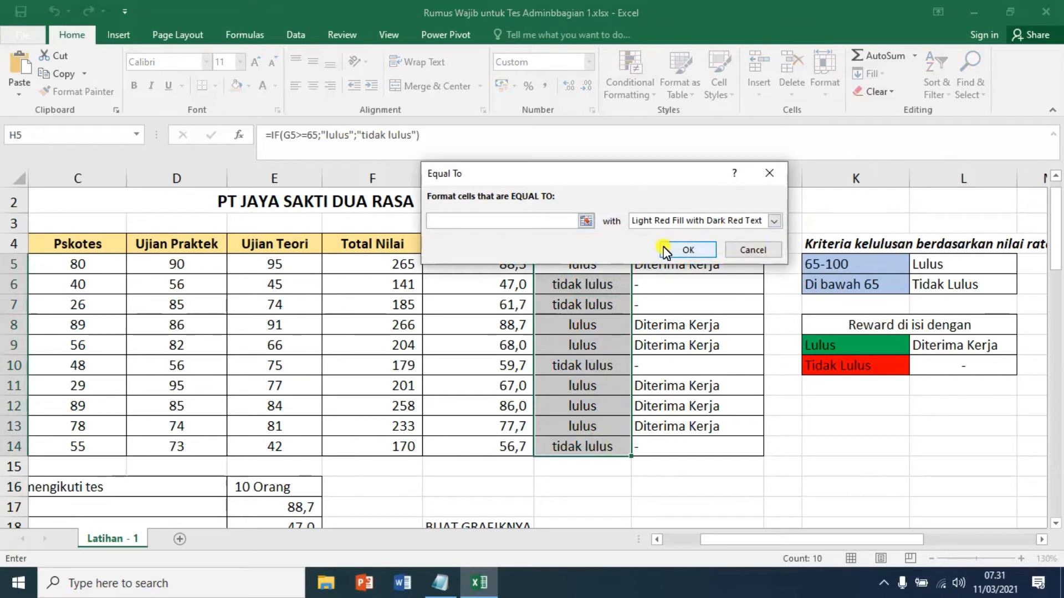
type("Tidak Lu")
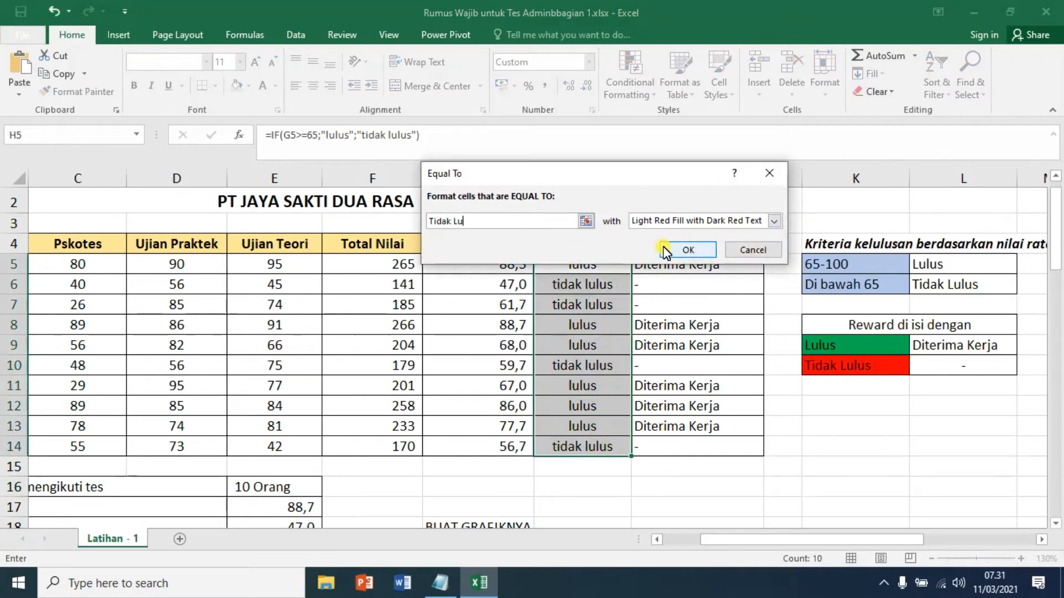
type("lus")
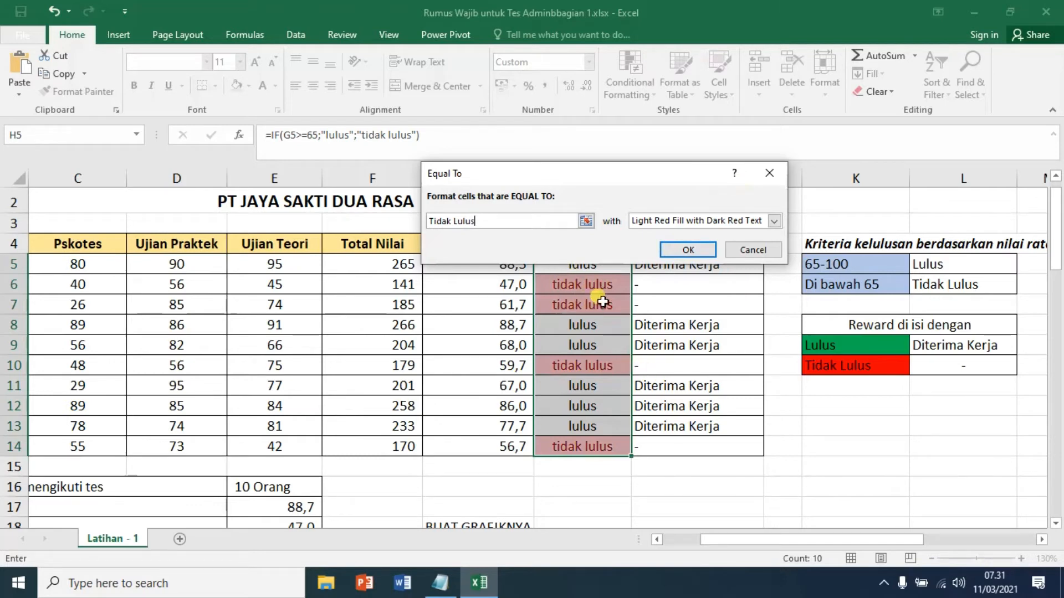
left_click(688, 249)
left_click(702, 322)
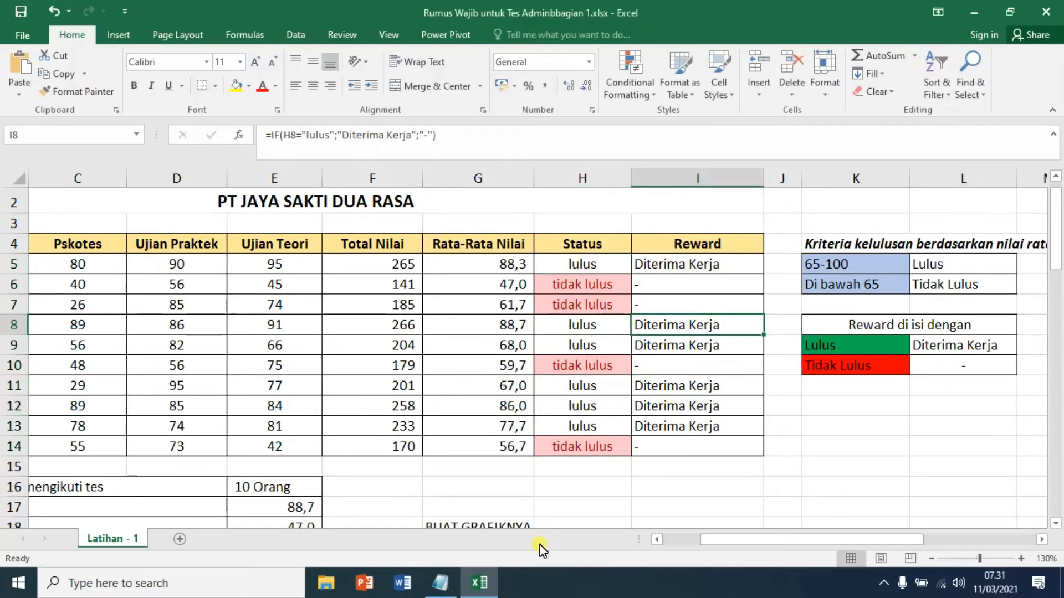
- Clear the passed and failed applicant counts in E21:E22
scroll(703, 387, "down", 1)
scroll(888, 356, "up", 1)
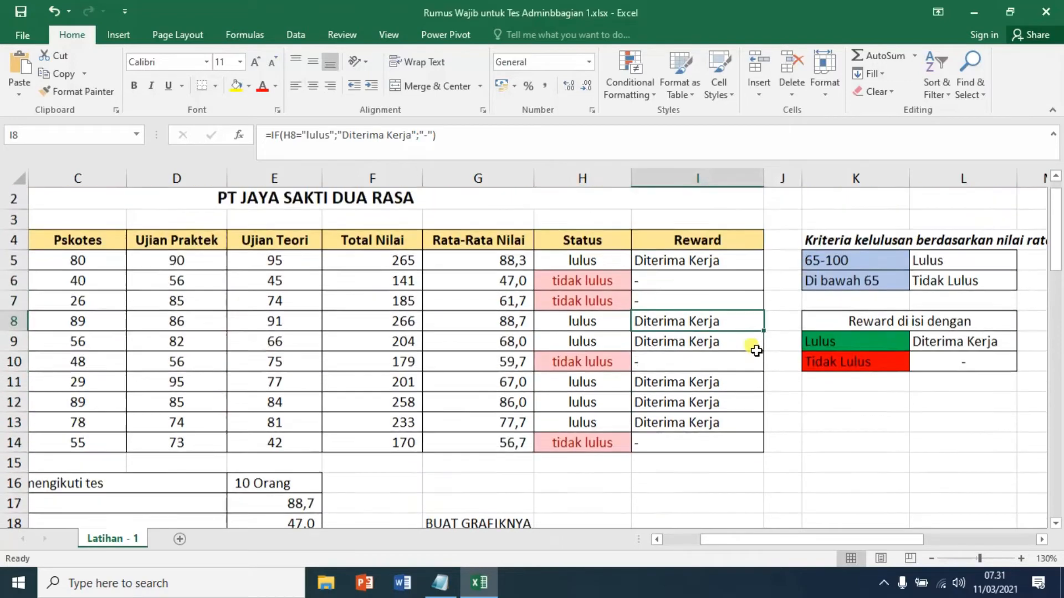
left_click_drag(736, 543, 674, 544)
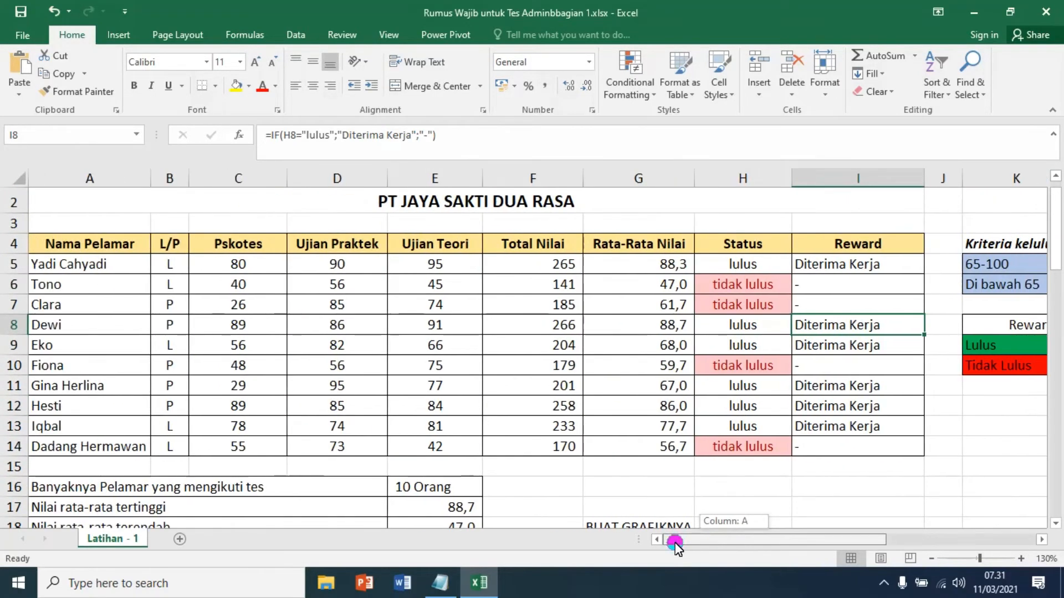
scroll(643, 398, "down", 4)
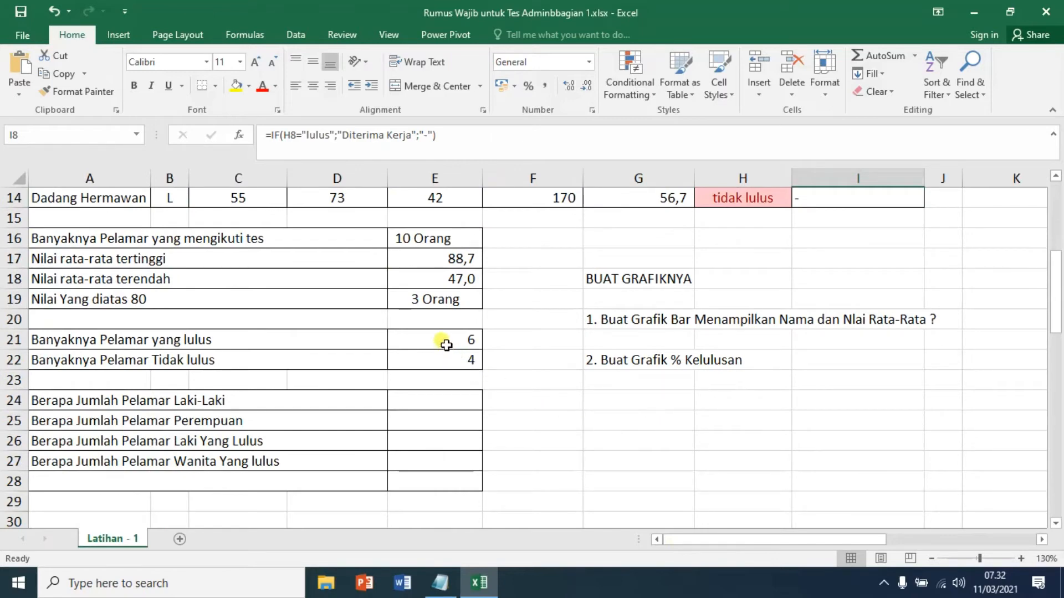
left_click_drag(441, 340, 469, 368)
left_click(469, 361)
key("Delete")
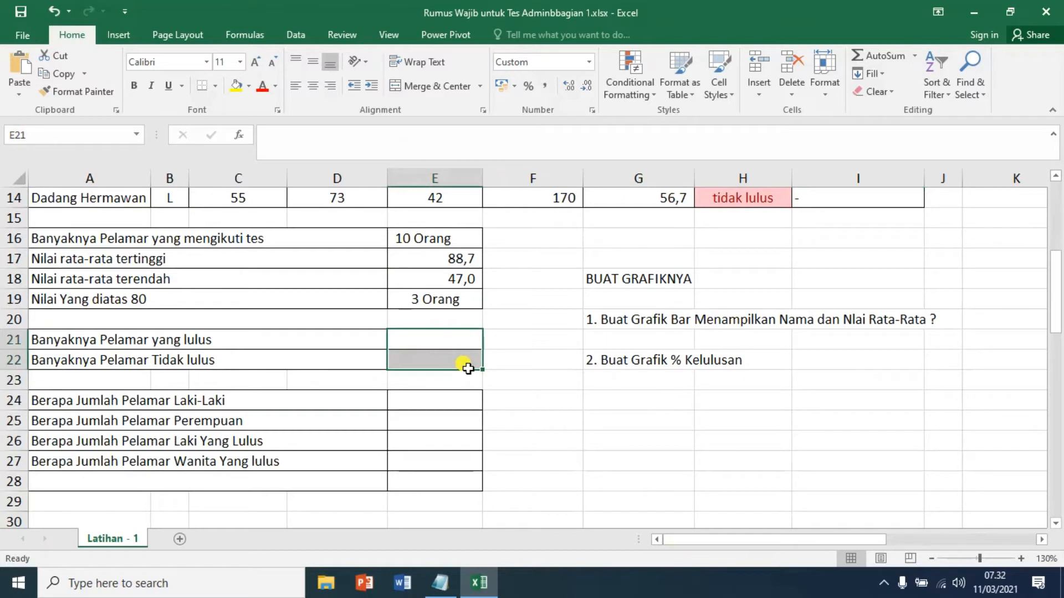
- Enter =COUNTIF(H5:H14;"lulus") in E21 to count the applicants who passed
left_click(197, 344)
left_click(160, 364)
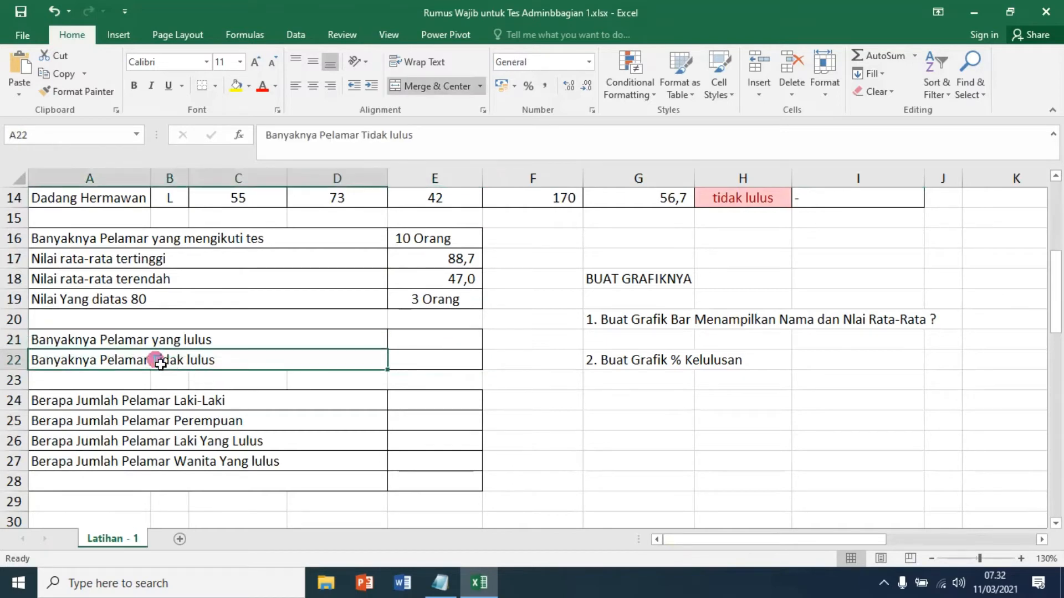
left_click(416, 344)
scroll(659, 429, "up", 4)
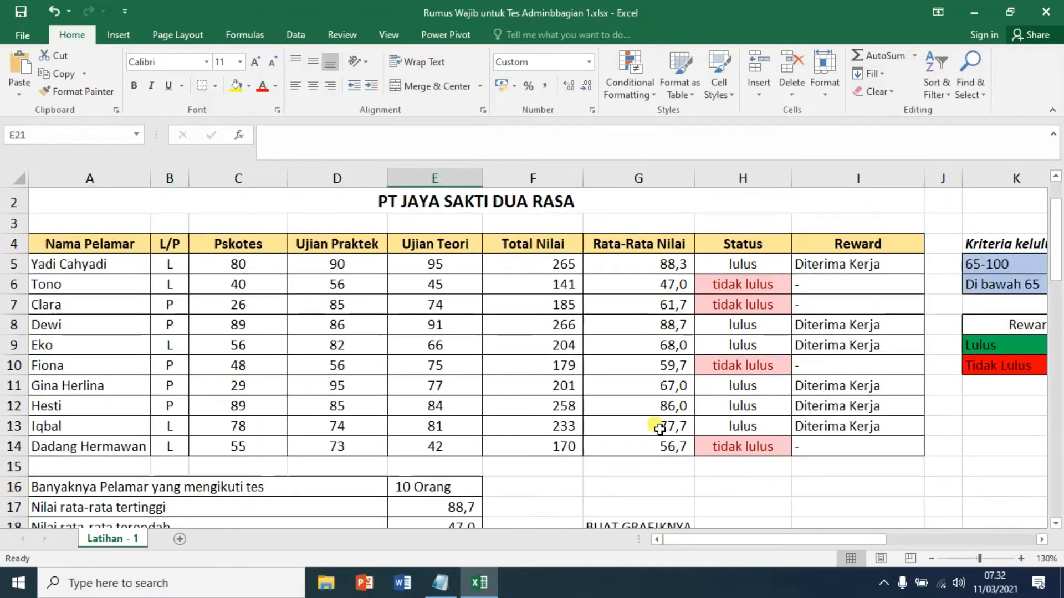
scroll(770, 415, "down", 2)
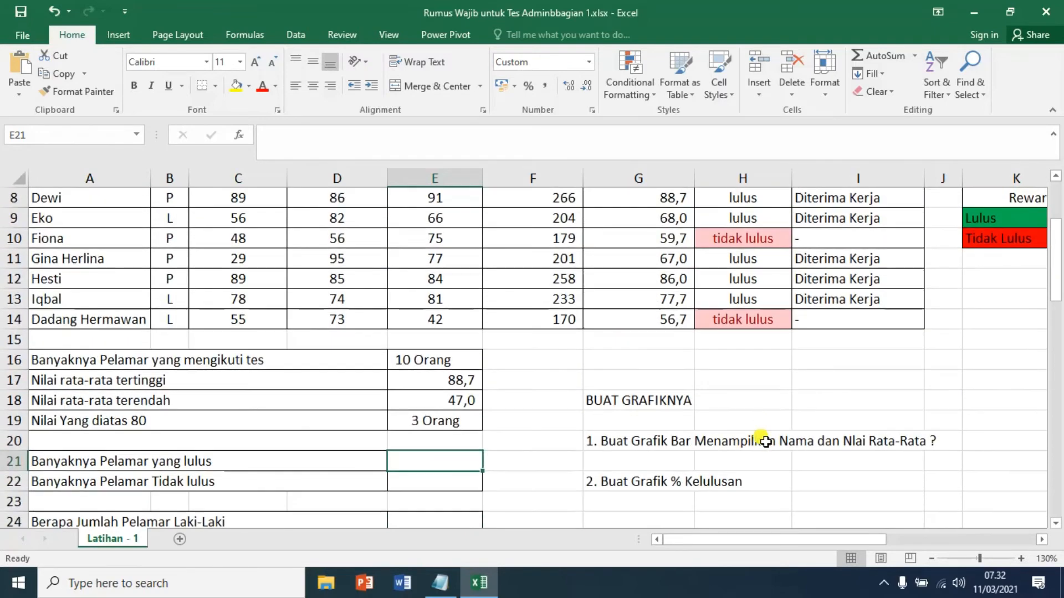
scroll(765, 441, "down", 1)
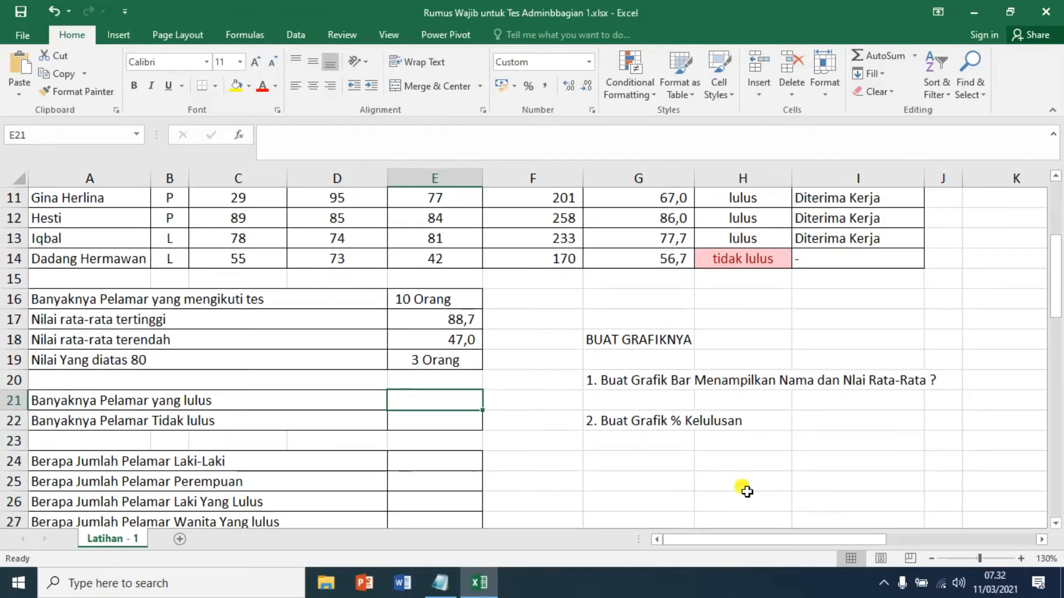
type("=co")
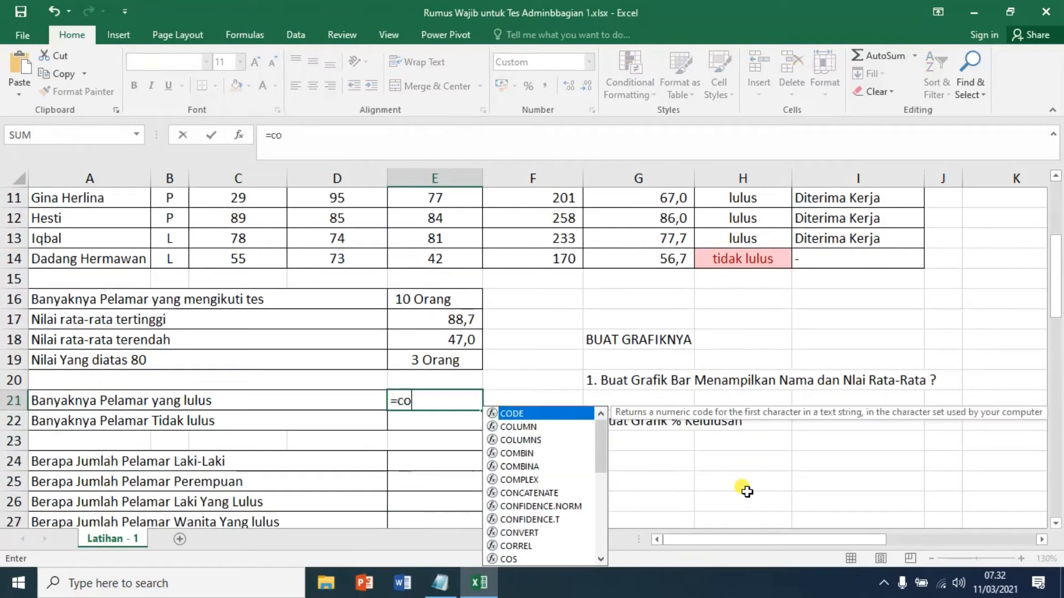
type("unt")
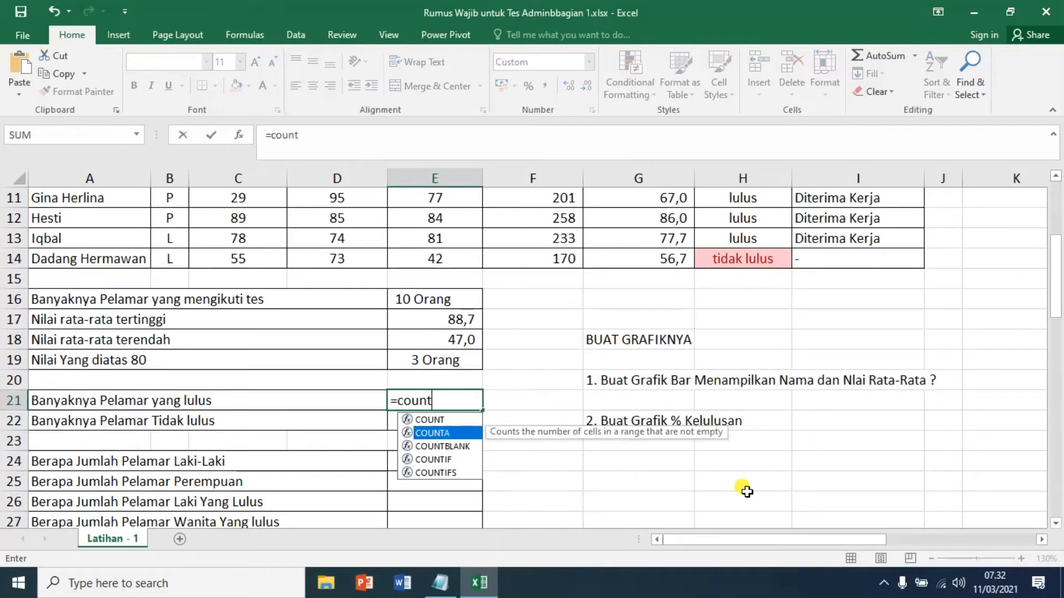
key("Down")
key("Down")
key("Down")
key("Tab")
scroll(775, 456, "up", 4)
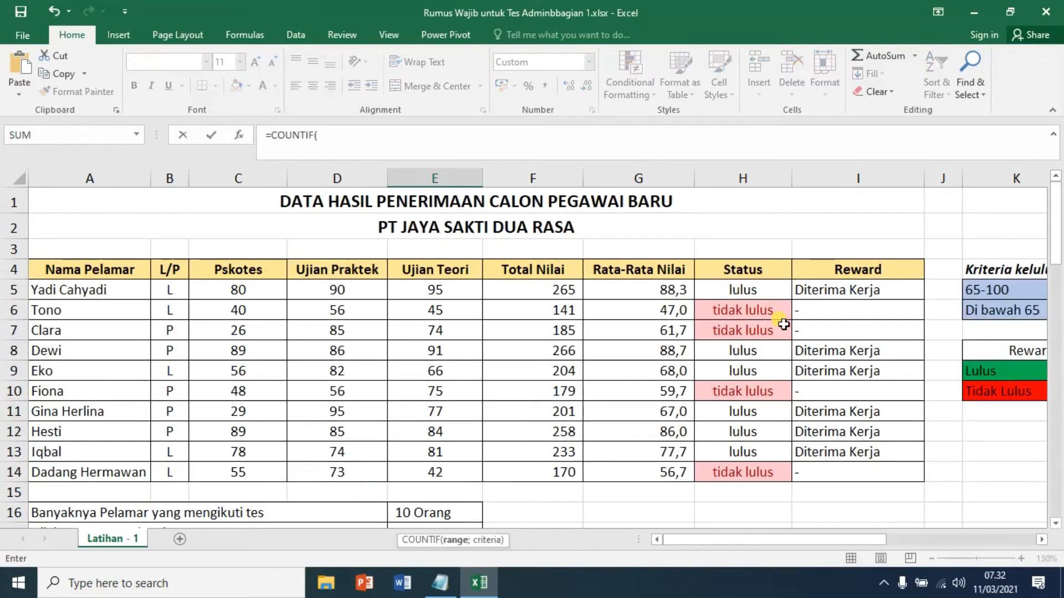
left_click_drag(755, 287, 766, 475)
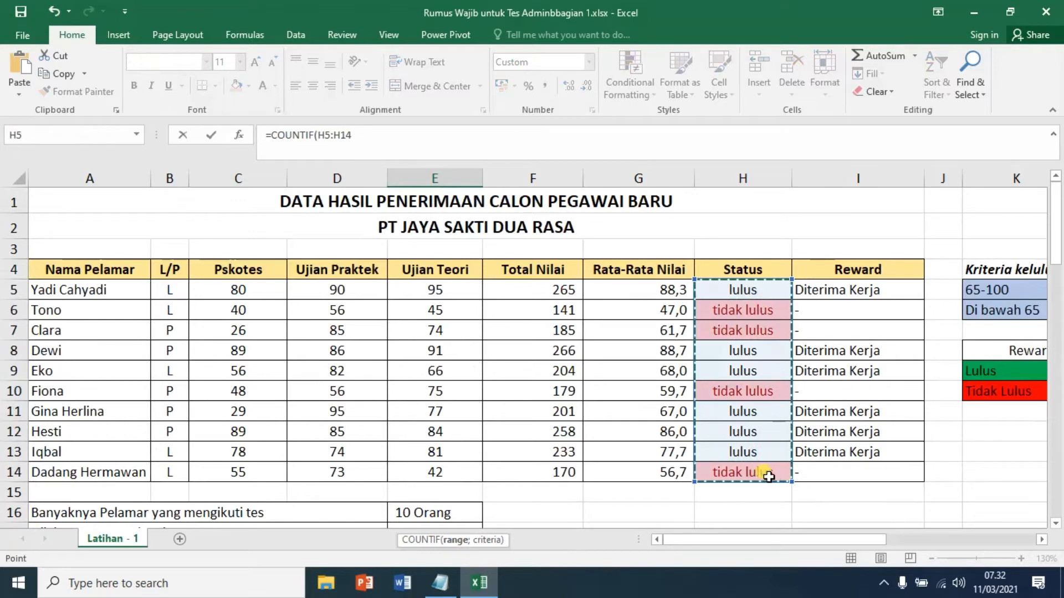
type(";\"lulus")
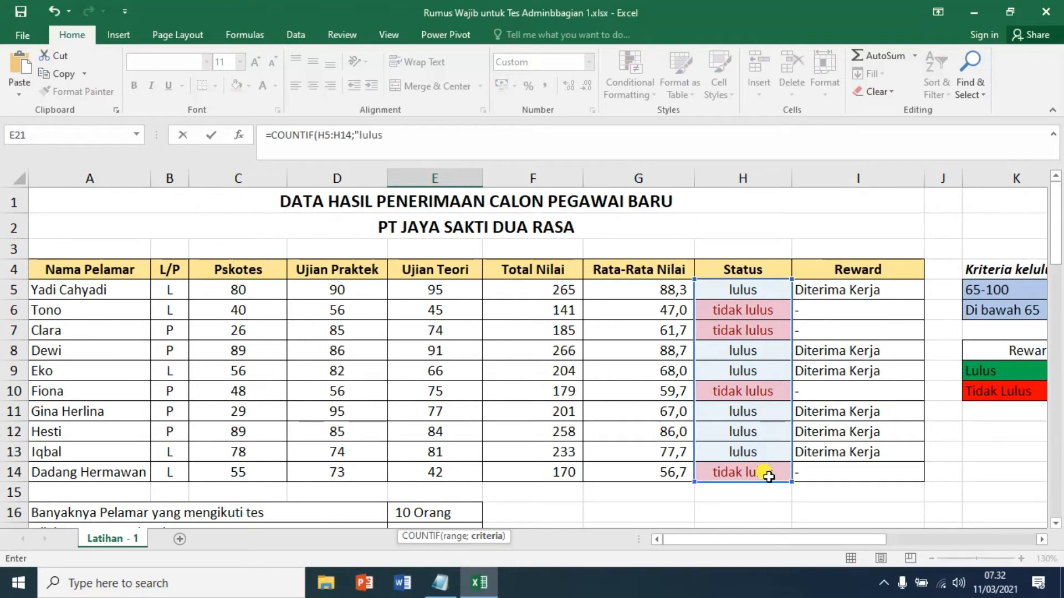
key("Return")
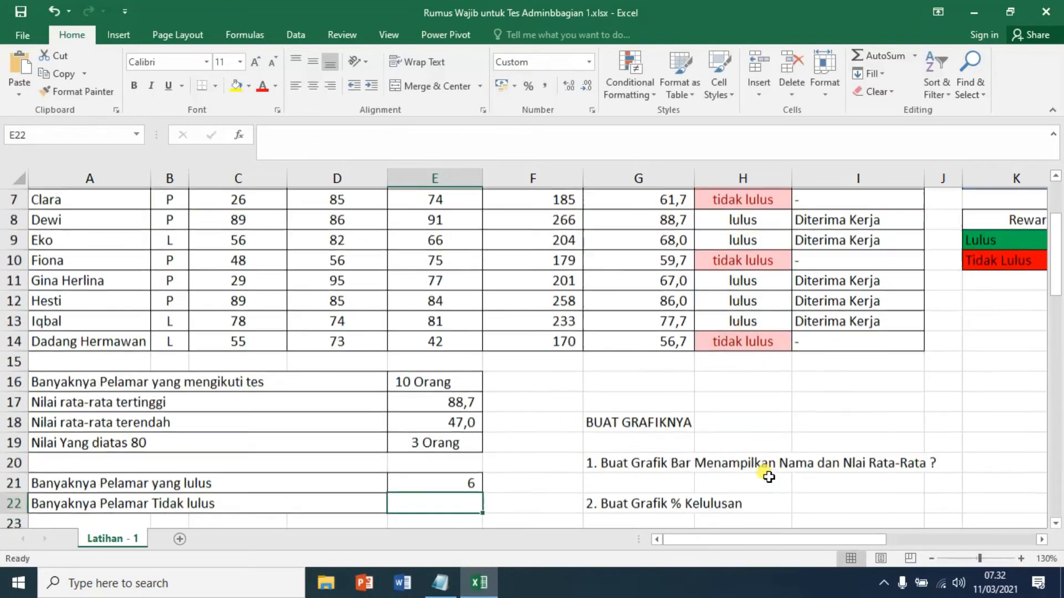
- Enter =COUNTIF(H5:H14;"tidak lulus") in E22 to count the applicants who failed
scroll(768, 477, "down", 2)
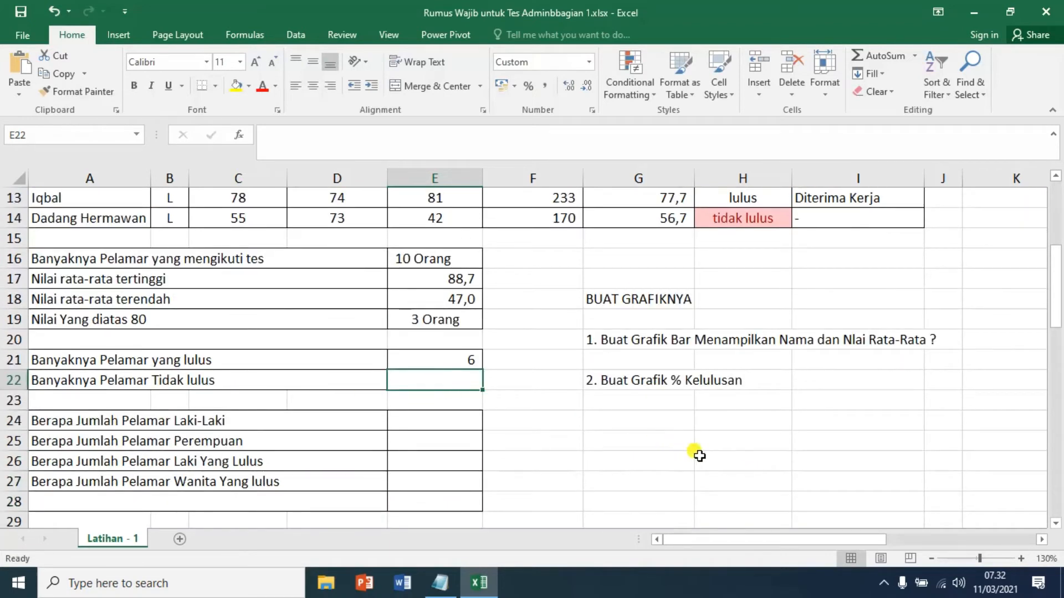
type("=co")
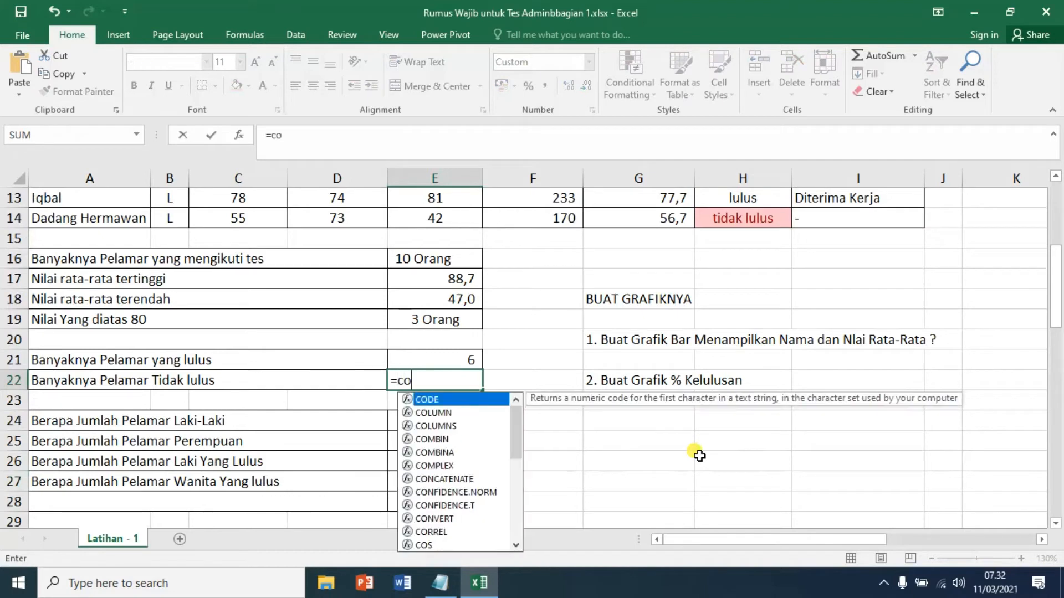
type("u")
key("Down")
key("Down")
key("Down")
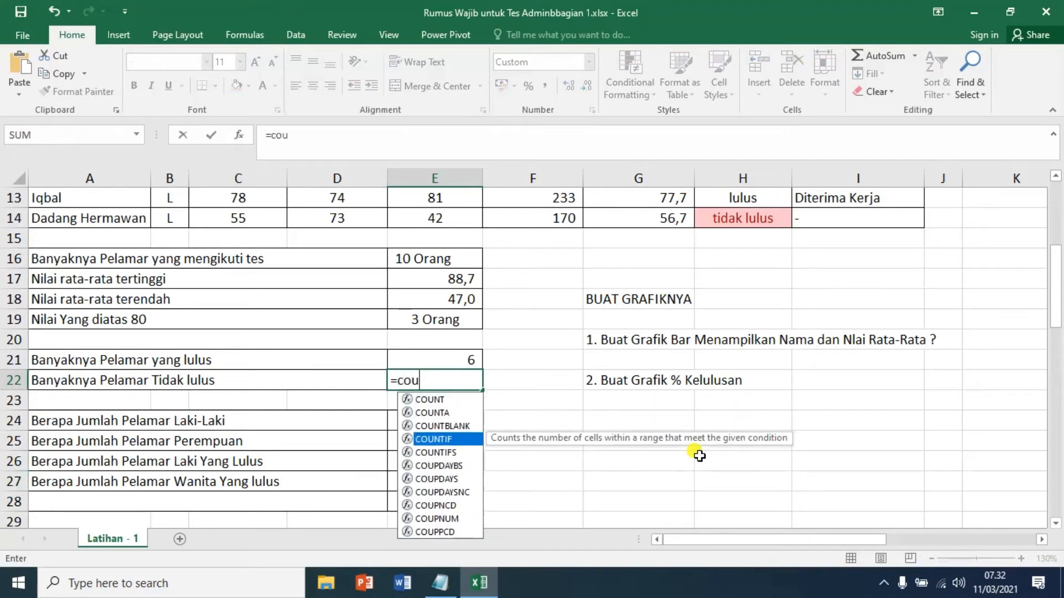
key("Tab")
scroll(699, 455, "up", 3)
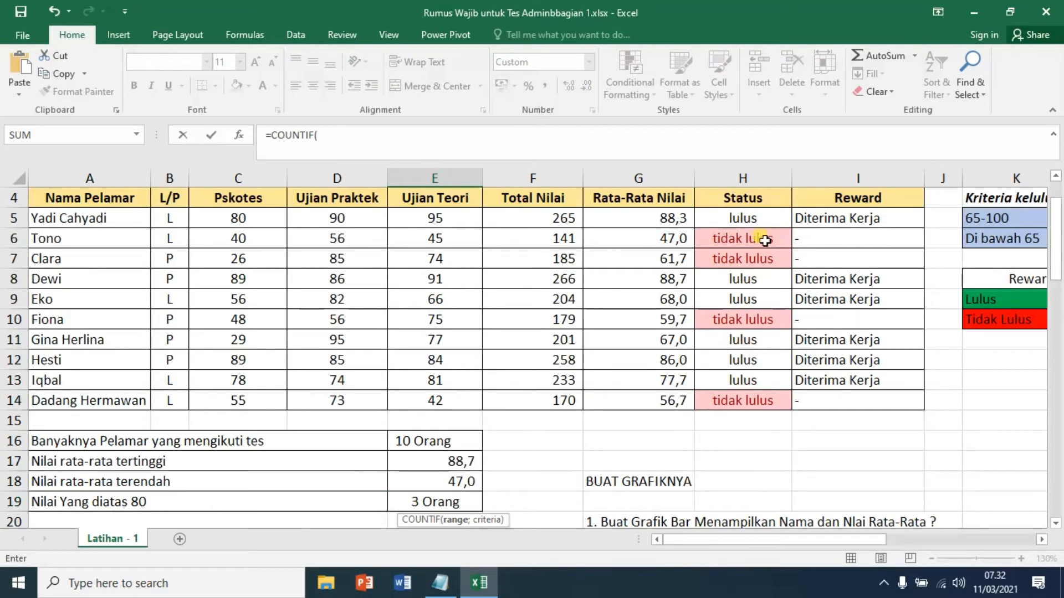
left_click_drag(754, 221, 757, 400)
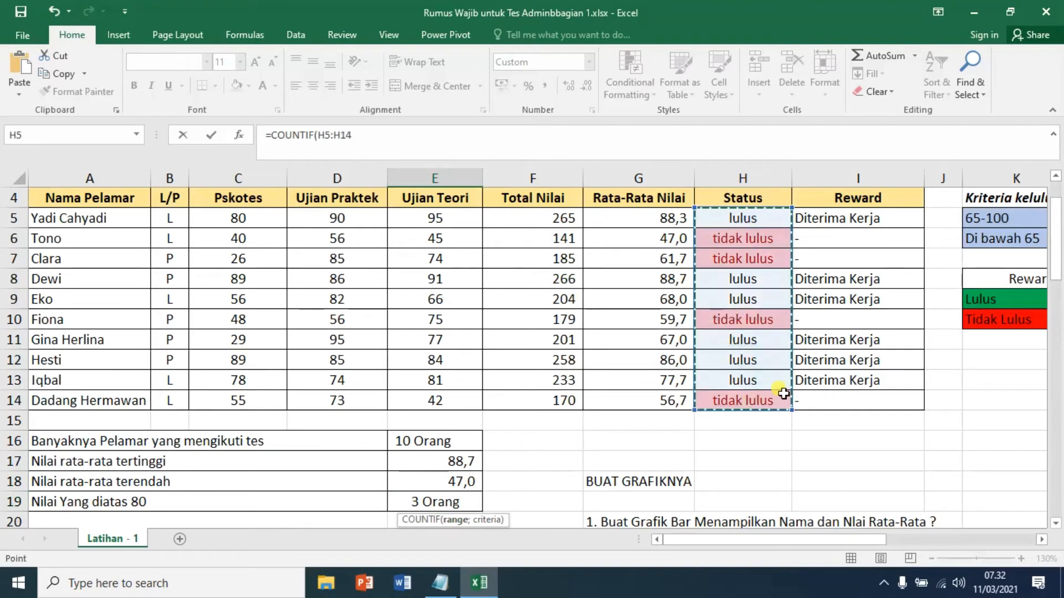
scroll(835, 342, "down", 3)
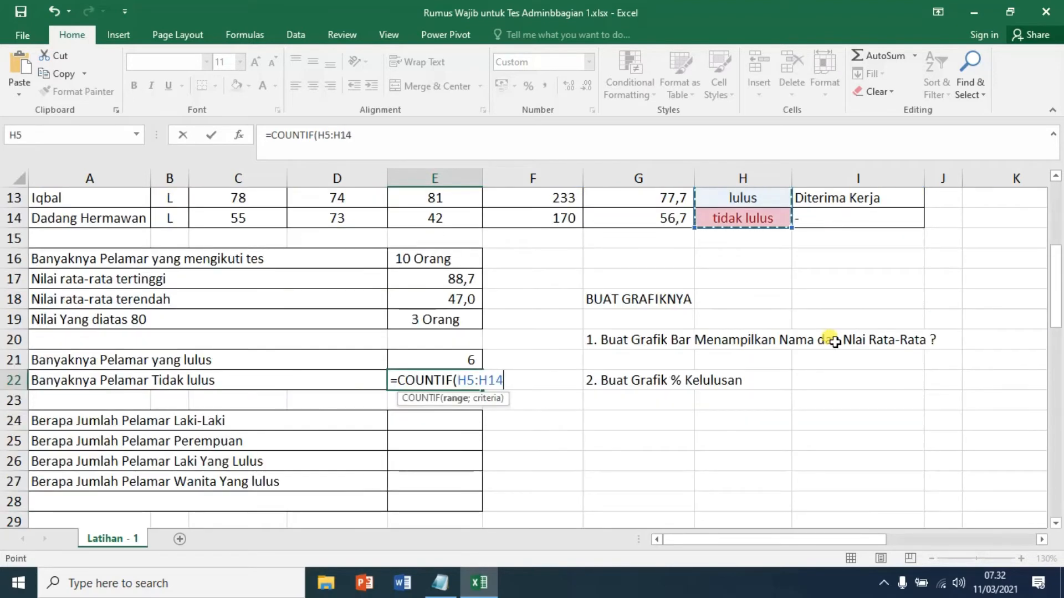
type(";\"tidak")
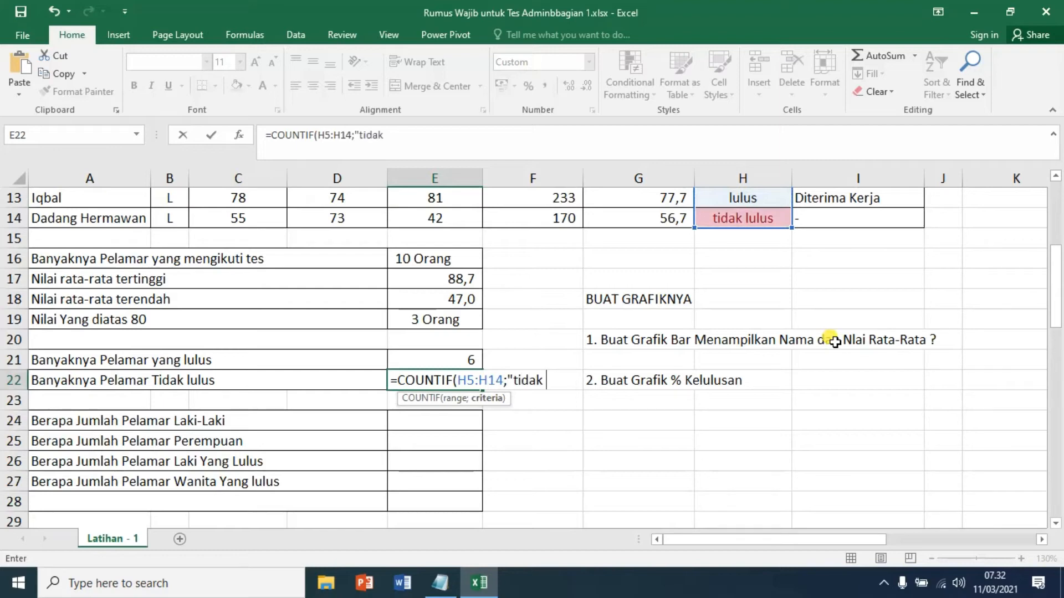
type(" lulus\")")
key("Return")
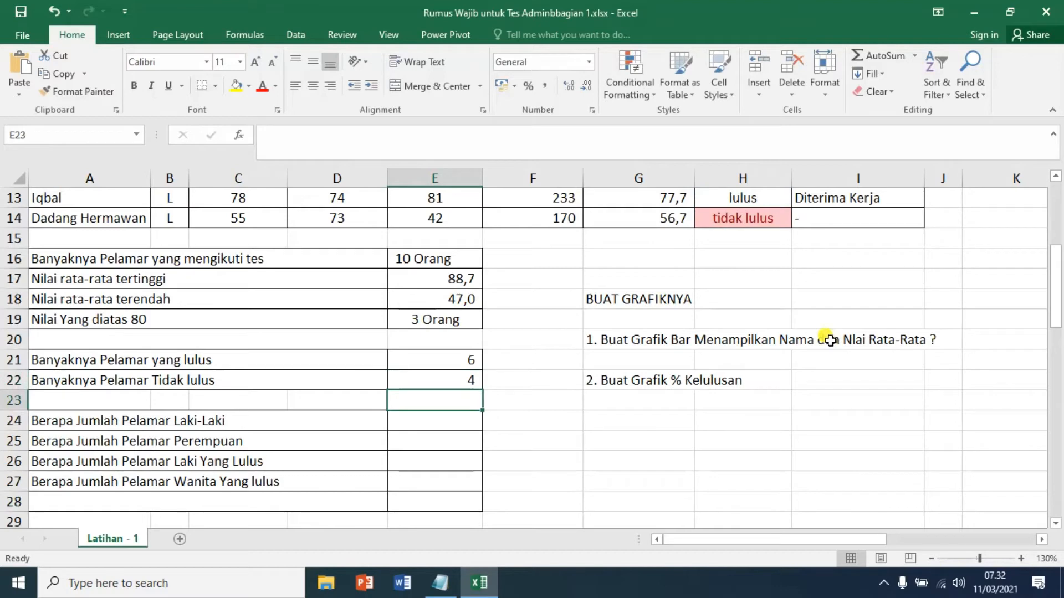
left_click(443, 262)
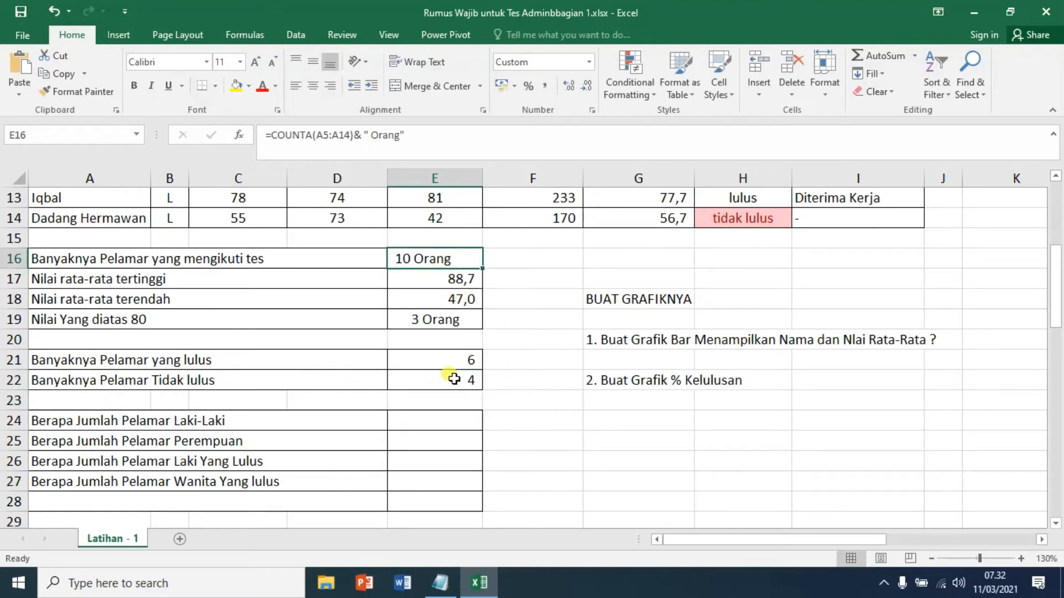
left_click(454, 361)
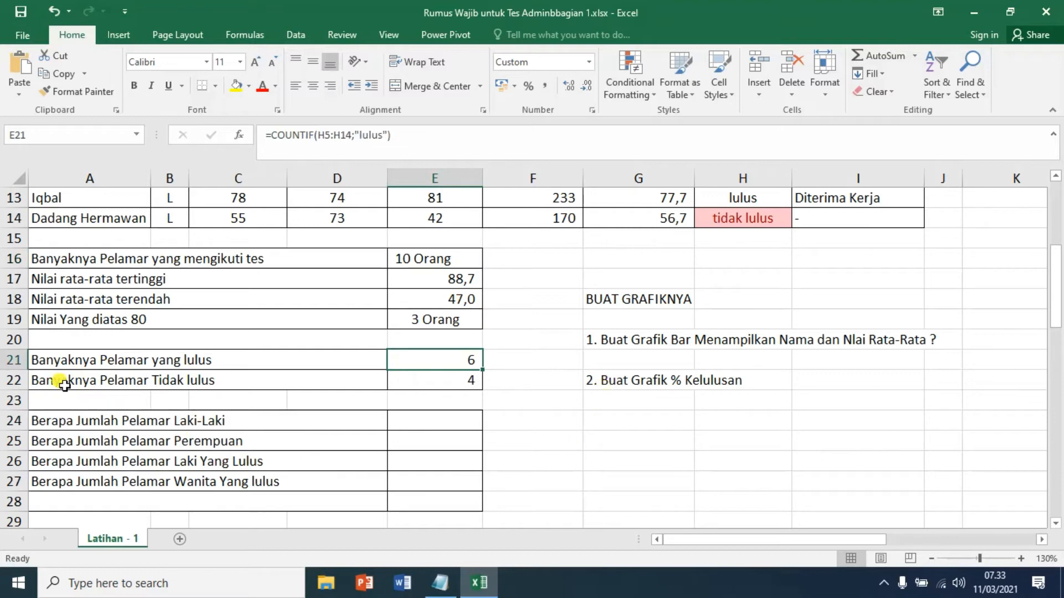
left_click(461, 385)
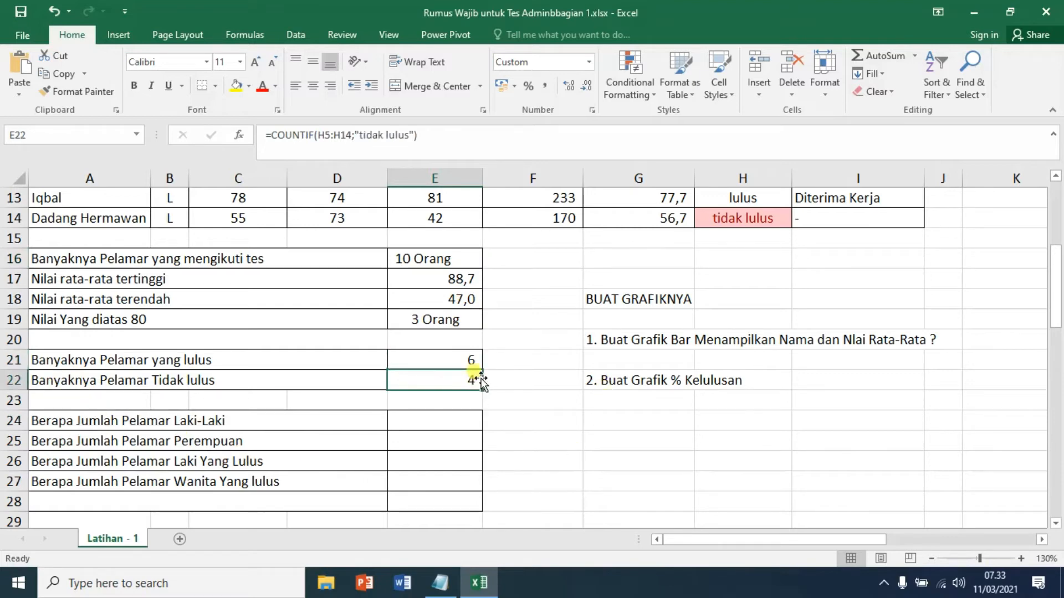
left_click_drag(466, 361, 465, 380)
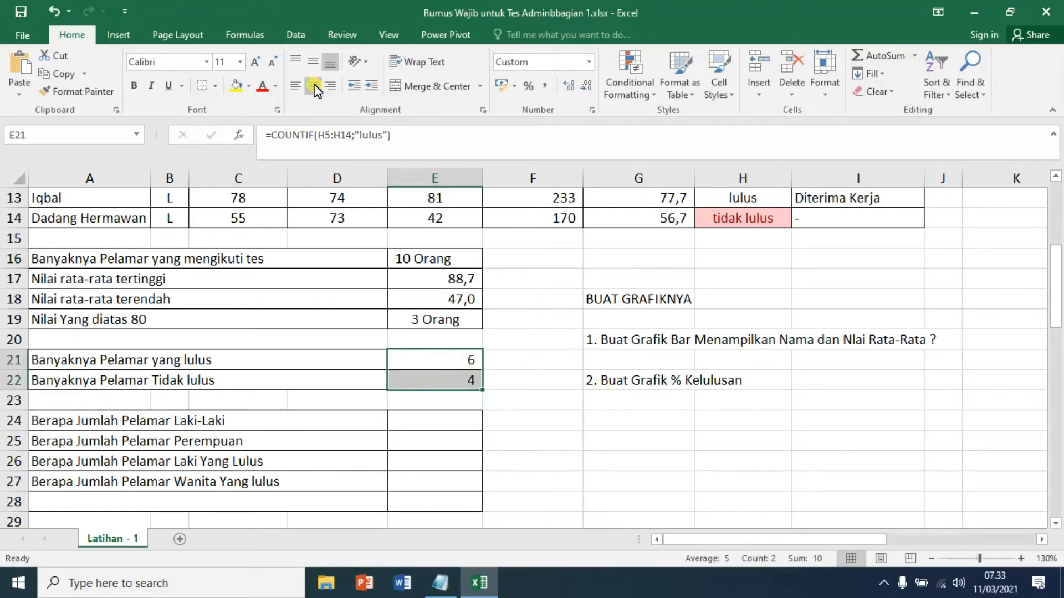
left_click(566, 428)
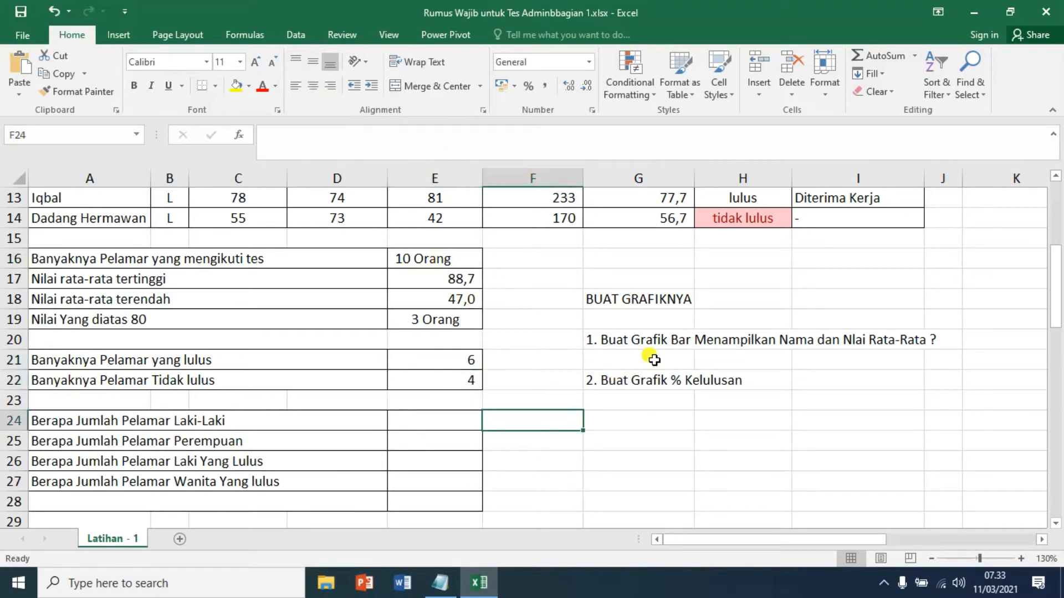
scroll(654, 361, "down", 1)
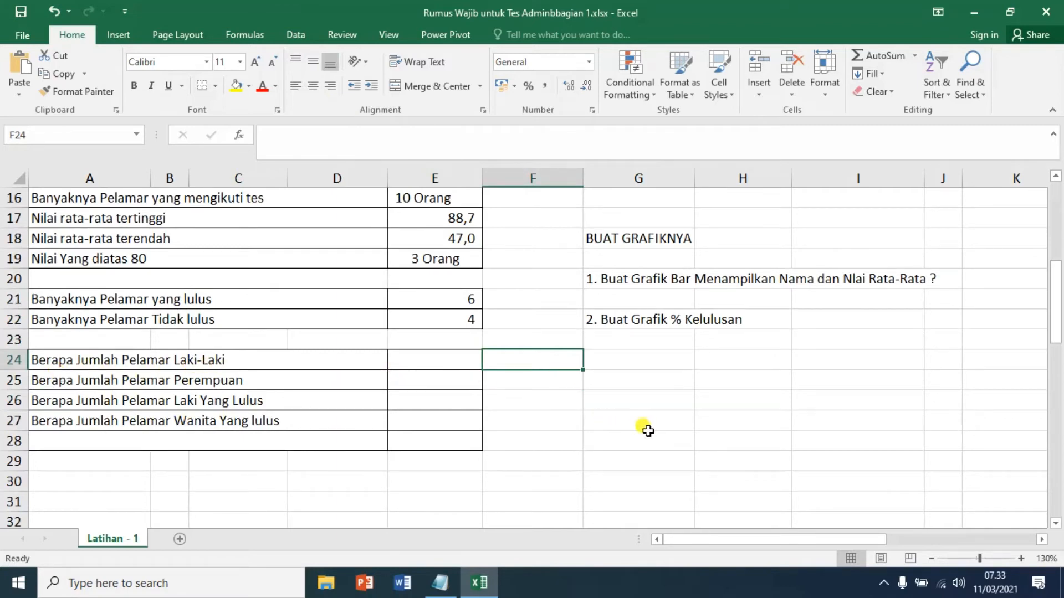
scroll(649, 433, "up", 4)
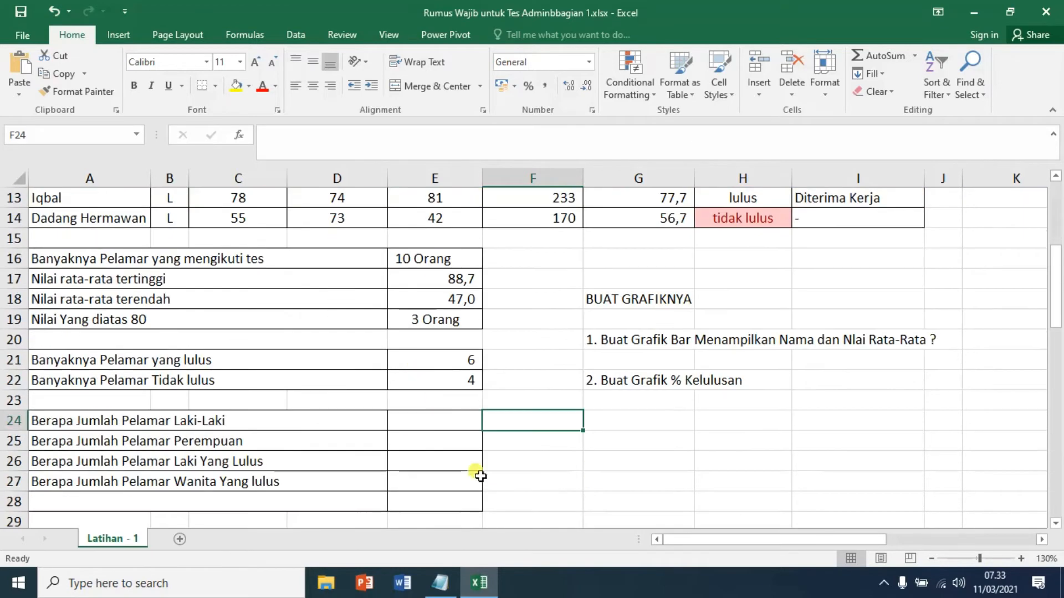
- Enter =COUNTIF(B5:B14;"l") in E24 to count the male applicants
left_click(449, 422)
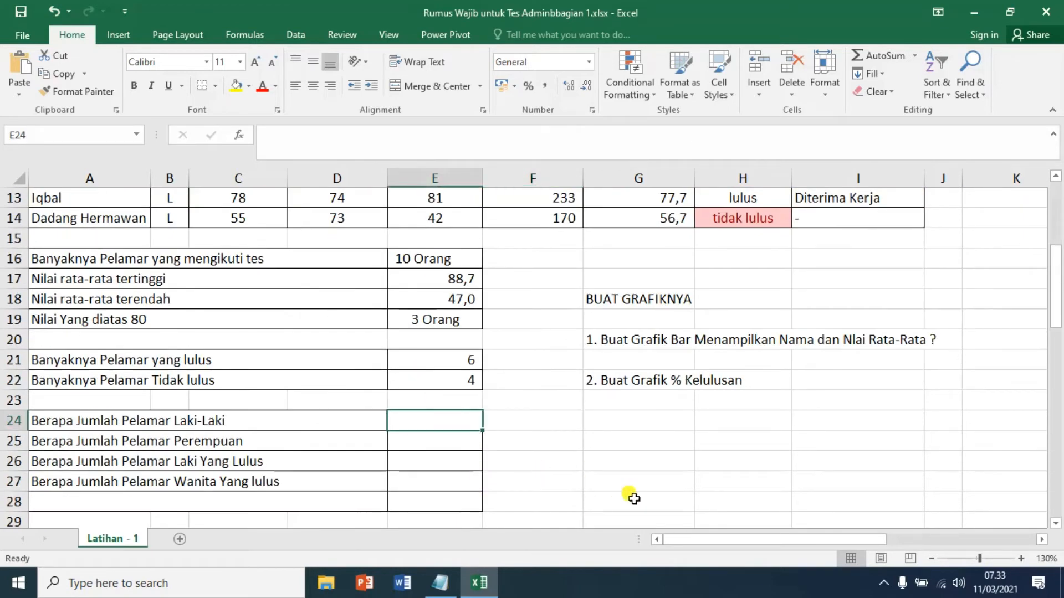
type("=count")
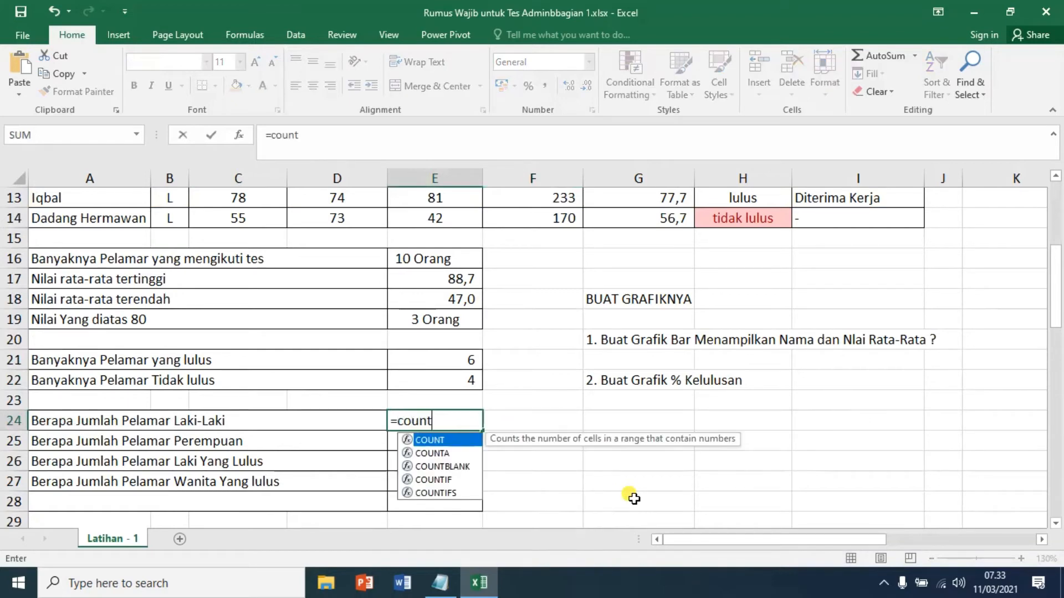
type("if(")
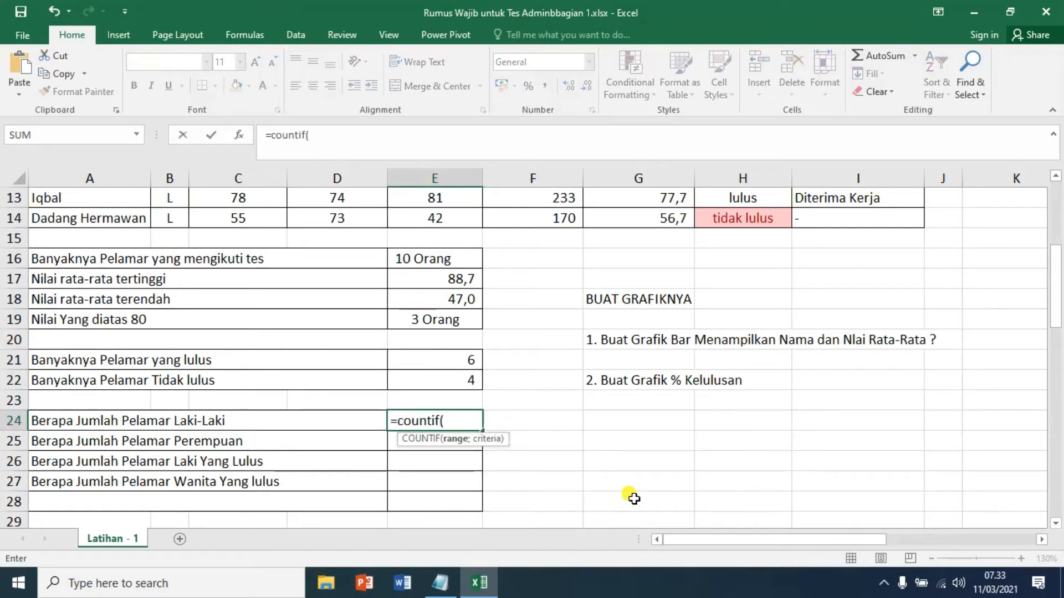
scroll(634, 498, "up", 4)
left_click_drag(168, 289, 171, 474)
scroll(834, 363, "down", 3)
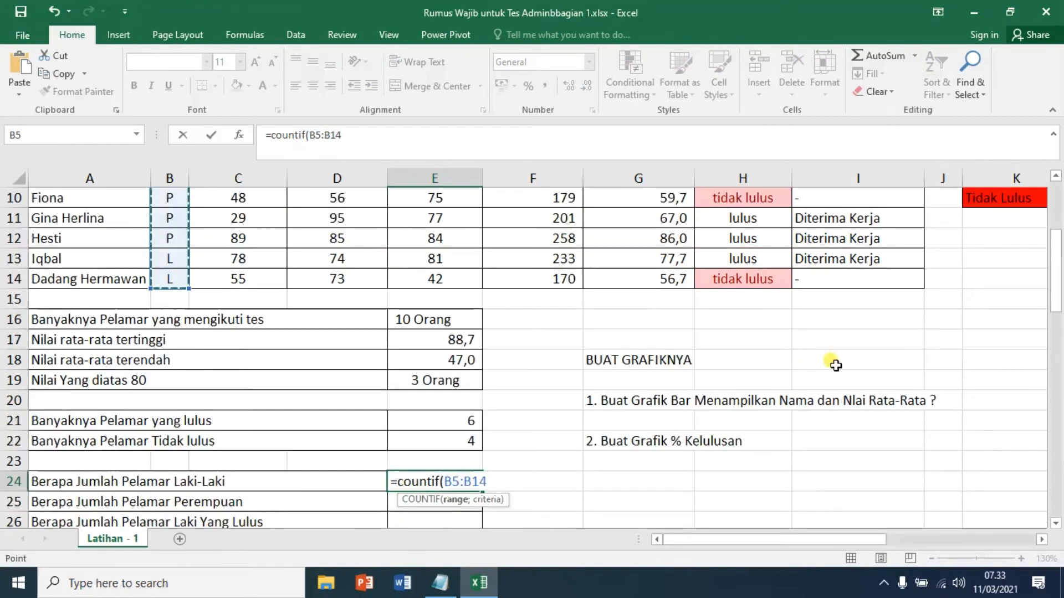
type(";\"l")
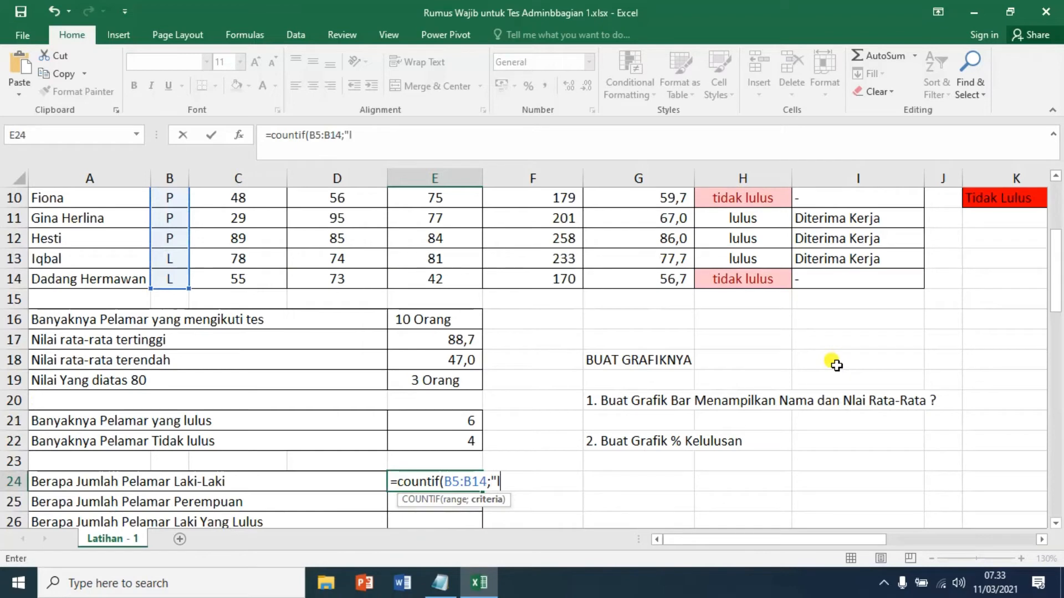
type("\")")
key("Return")
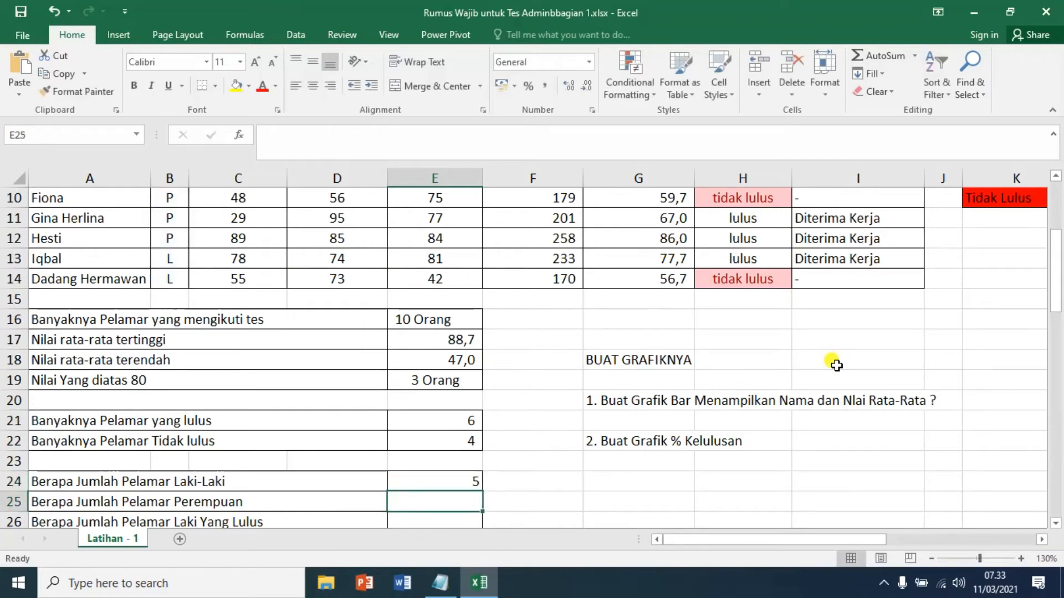
- Enter =COUNTIF(B5:B14;"p") in E25 to count the female applicants
type("=count")
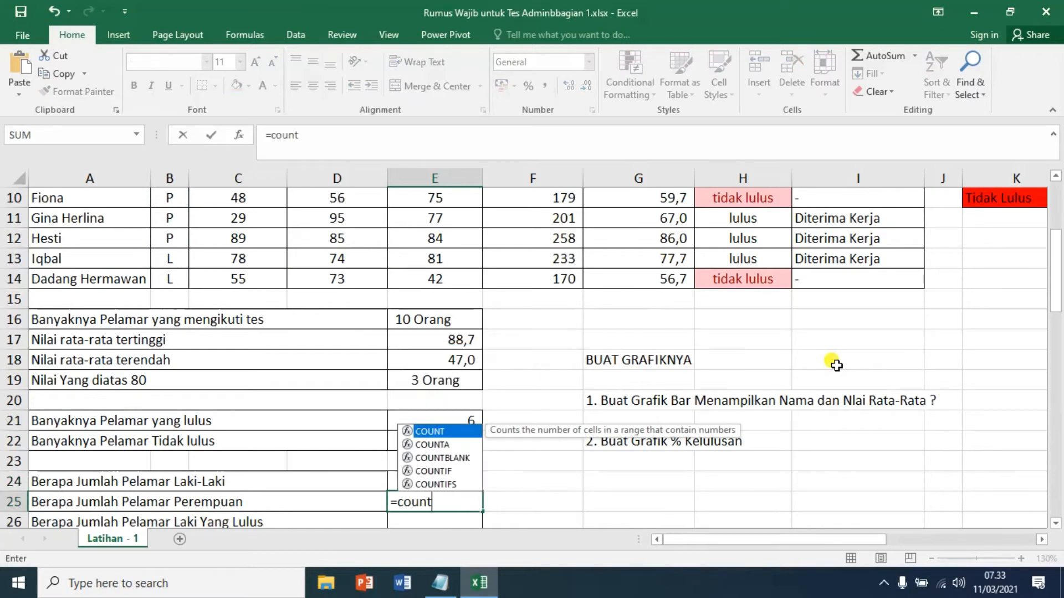
type("if(")
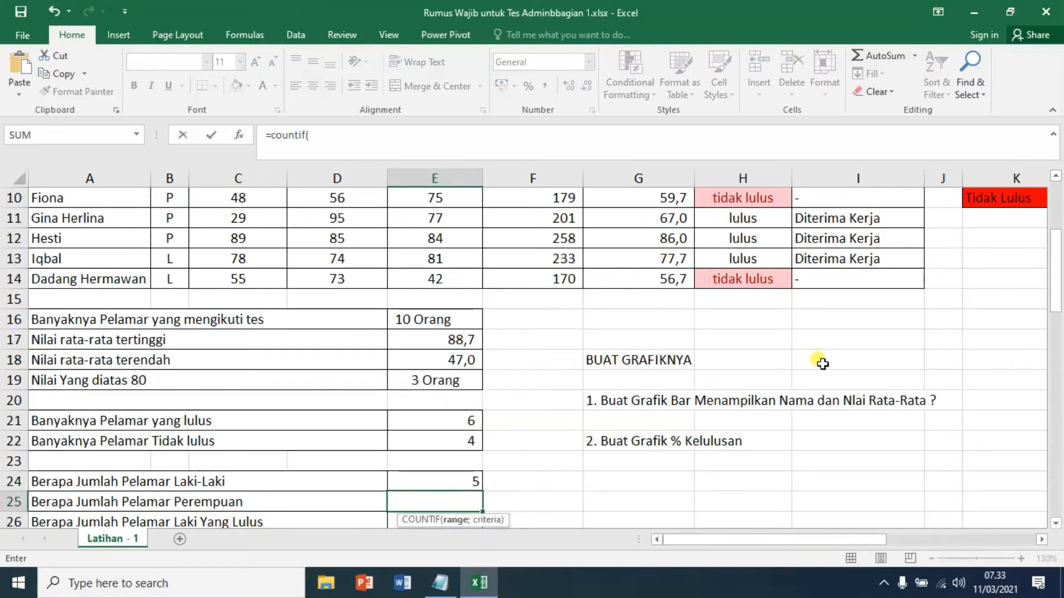
scroll(822, 364, "up", 3)
left_click_drag(172, 290, 185, 475)
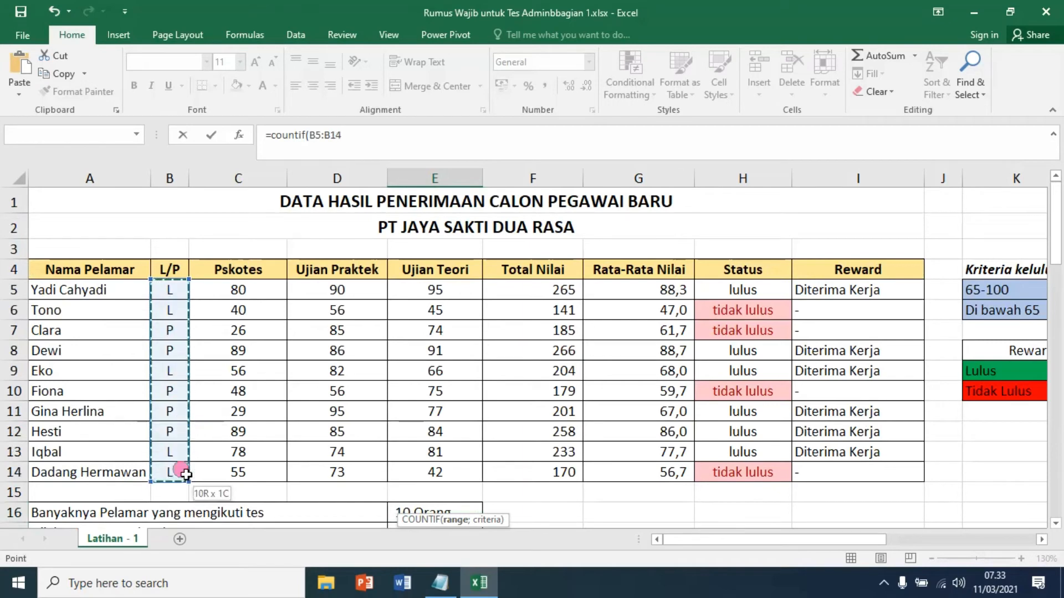
scroll(819, 342, "down", 3)
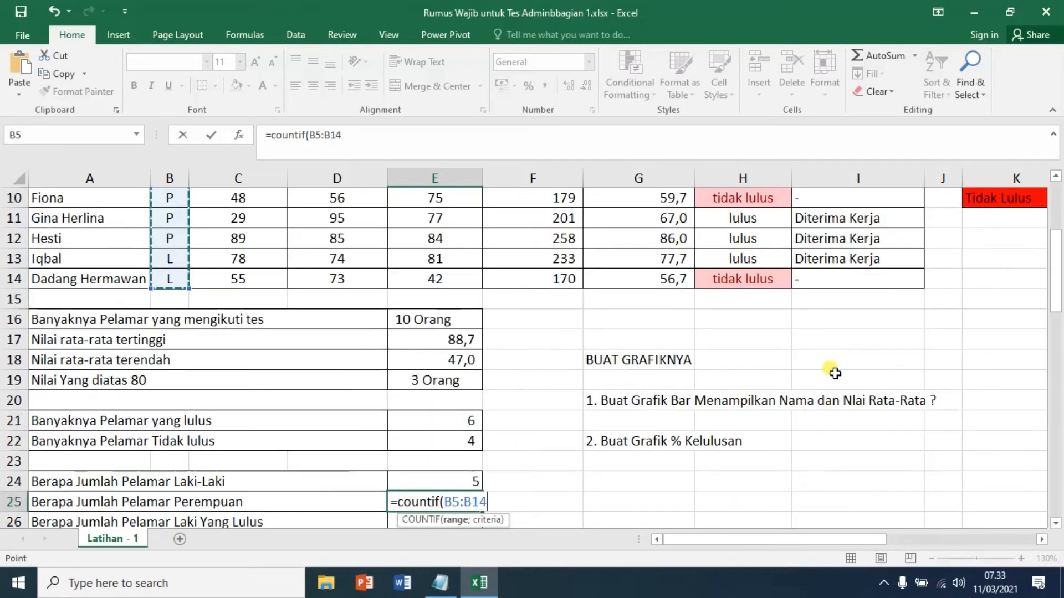
type(";\"p")
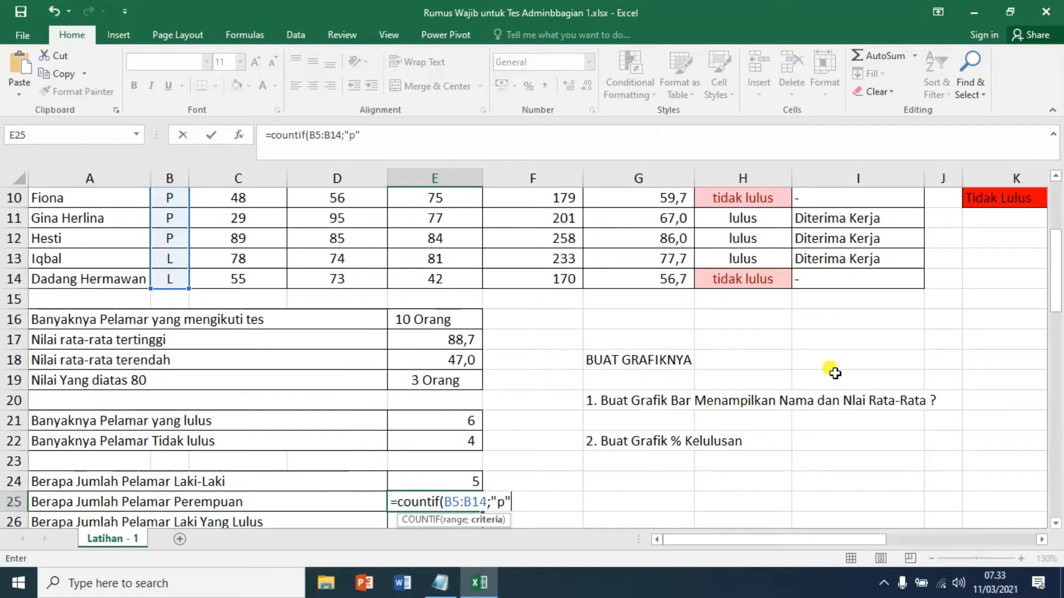
type("\")")
key("Return")
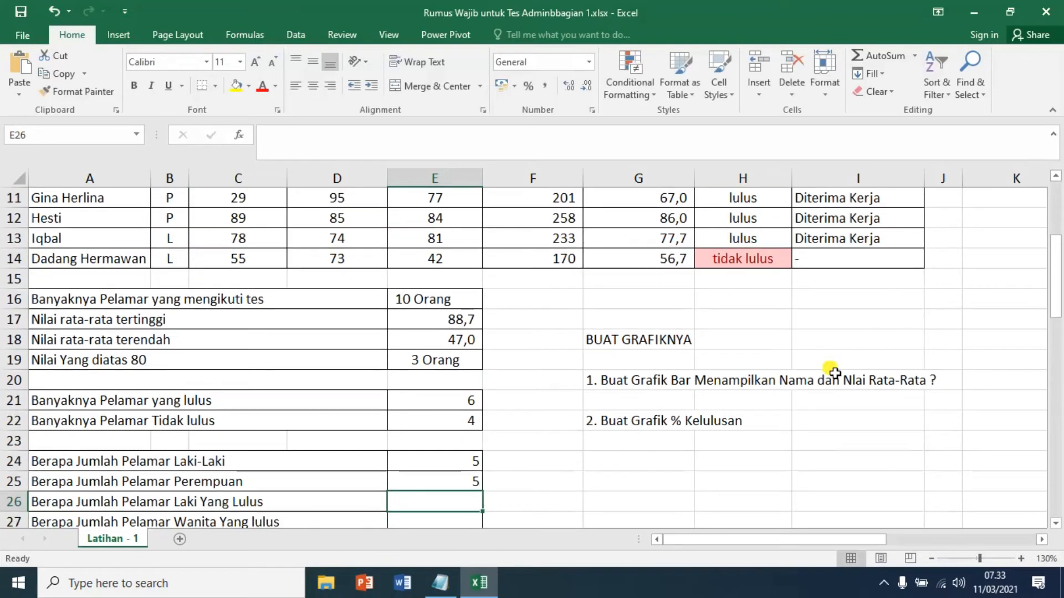
- Examine the questions on passed male and female applicants in rows 26 and 27 against the L/P and Status columns
scroll(834, 373, "down", 2)
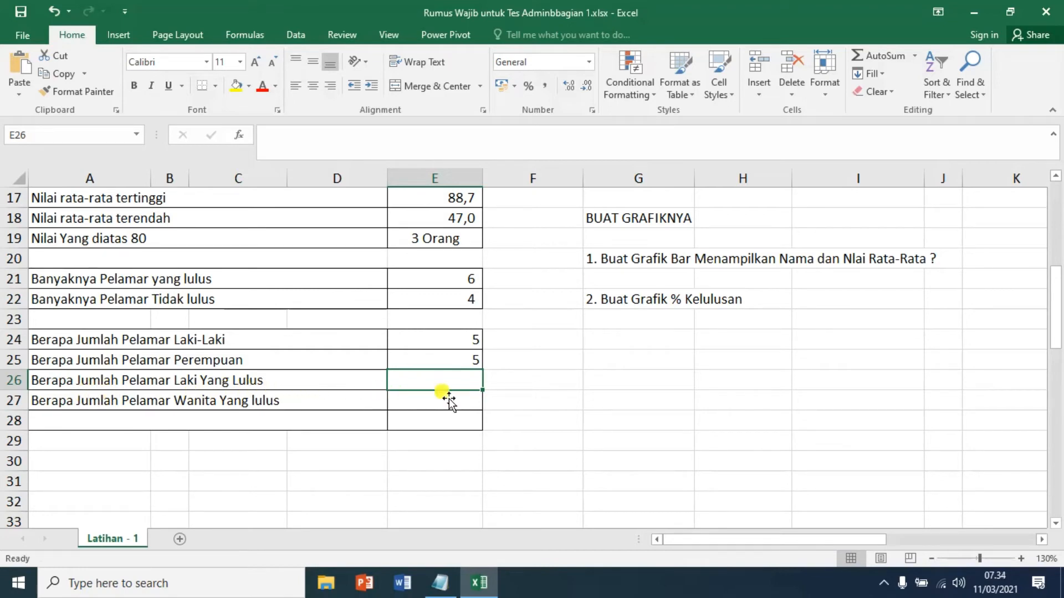
left_click(427, 404)
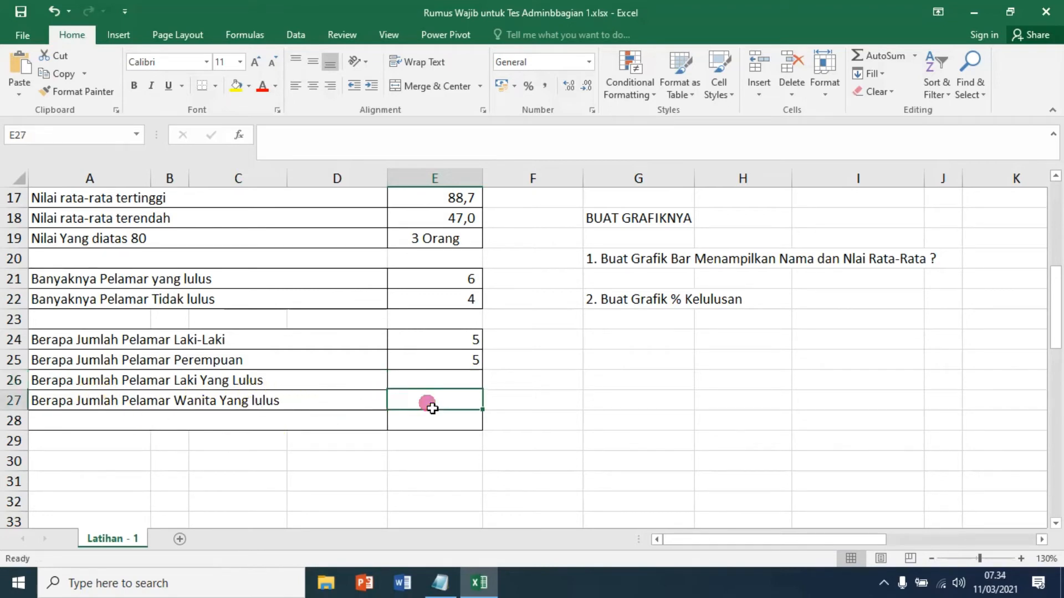
left_click(427, 381)
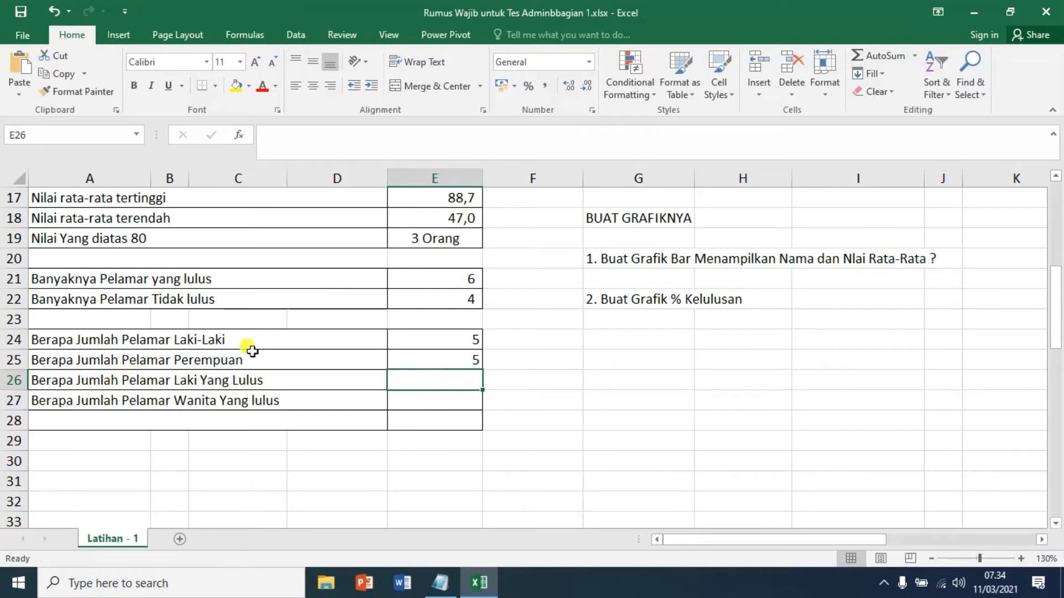
left_click(183, 383)
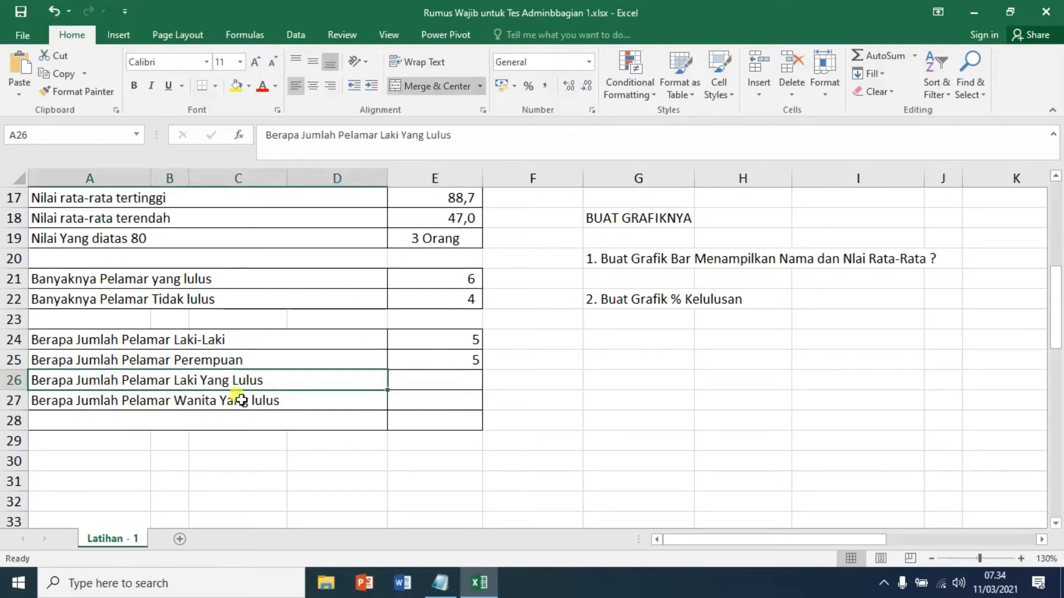
scroll(443, 438, "up", 1)
scroll(446, 441, "up", 5)
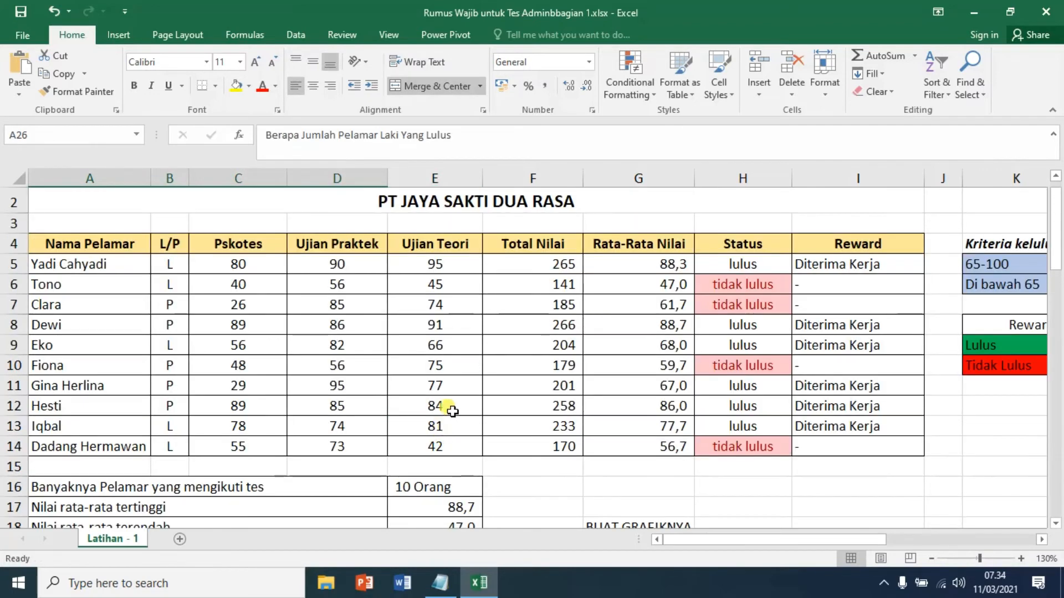
left_click(177, 265)
left_click_drag(176, 339, 174, 446)
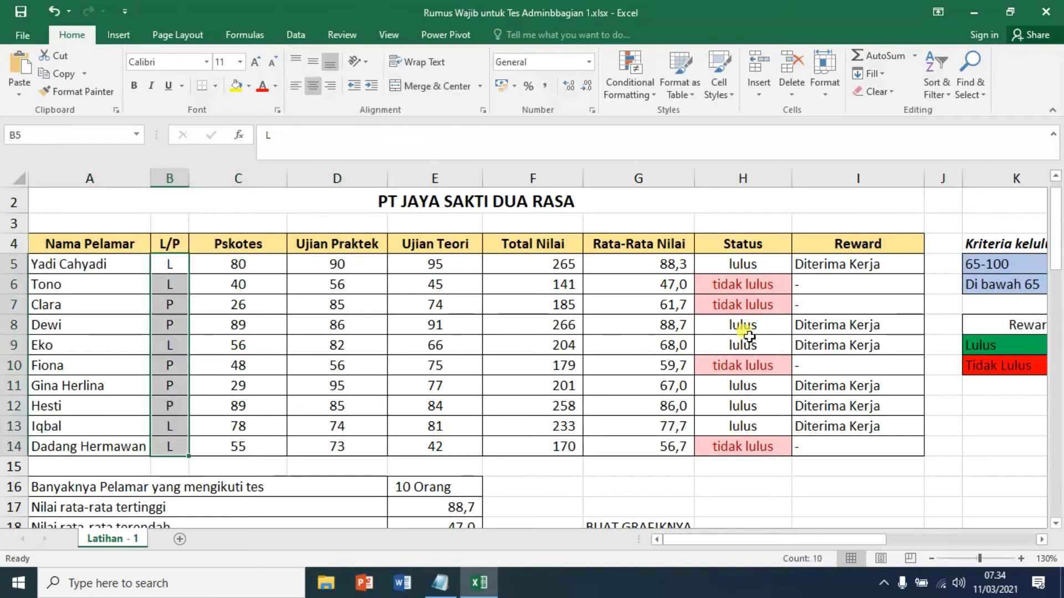
left_click_drag(720, 272, 783, 460)
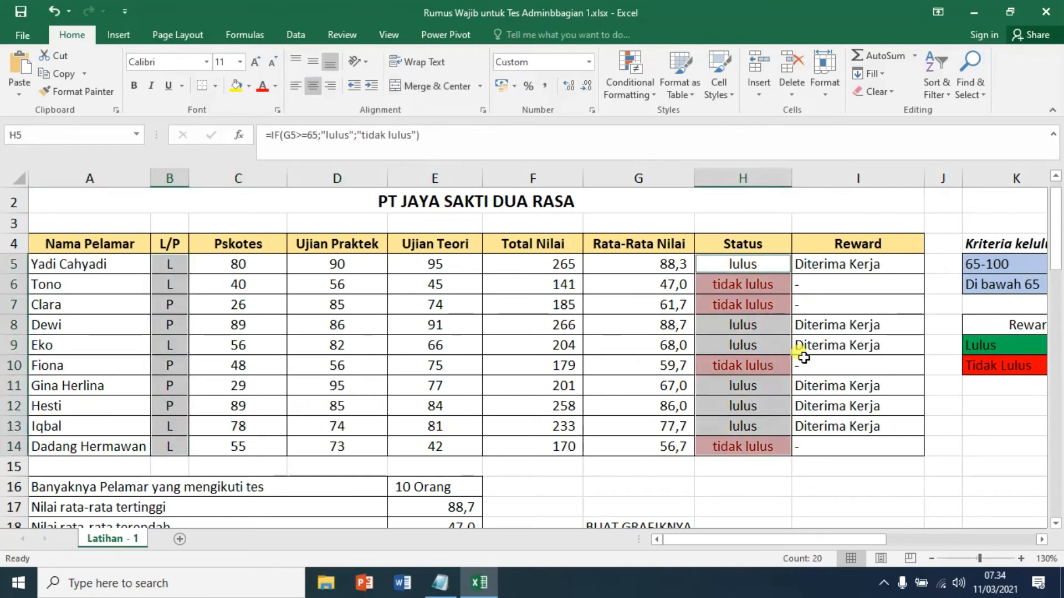
scroll(801, 360, "down", 4)
- Enter =COUNTIFS(B5:B14;"l";H5:H14;"lulus") in E26 to count the male applicants who passed
left_click(457, 441)
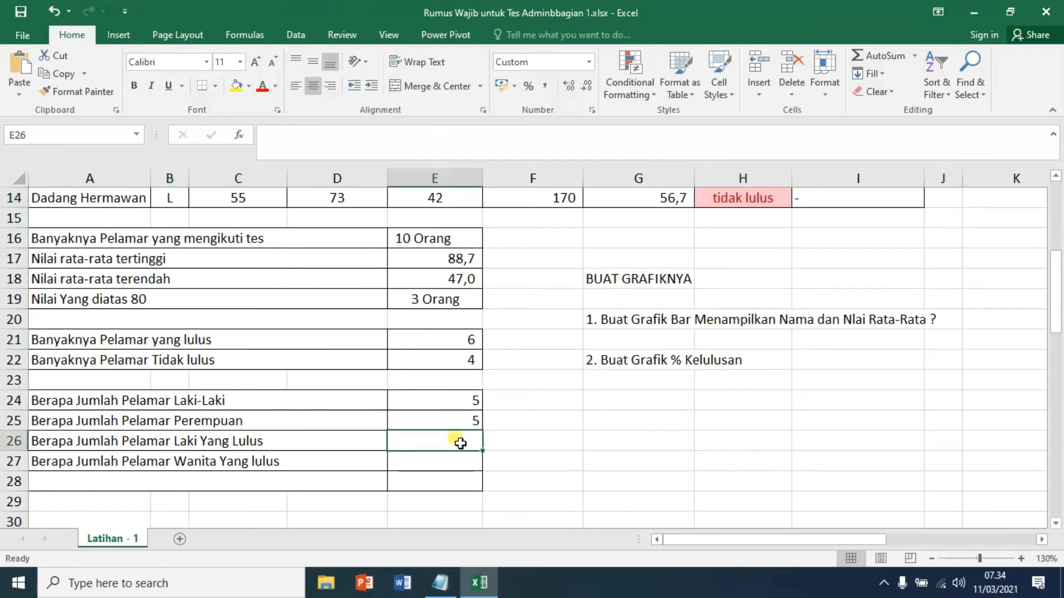
type("=count")
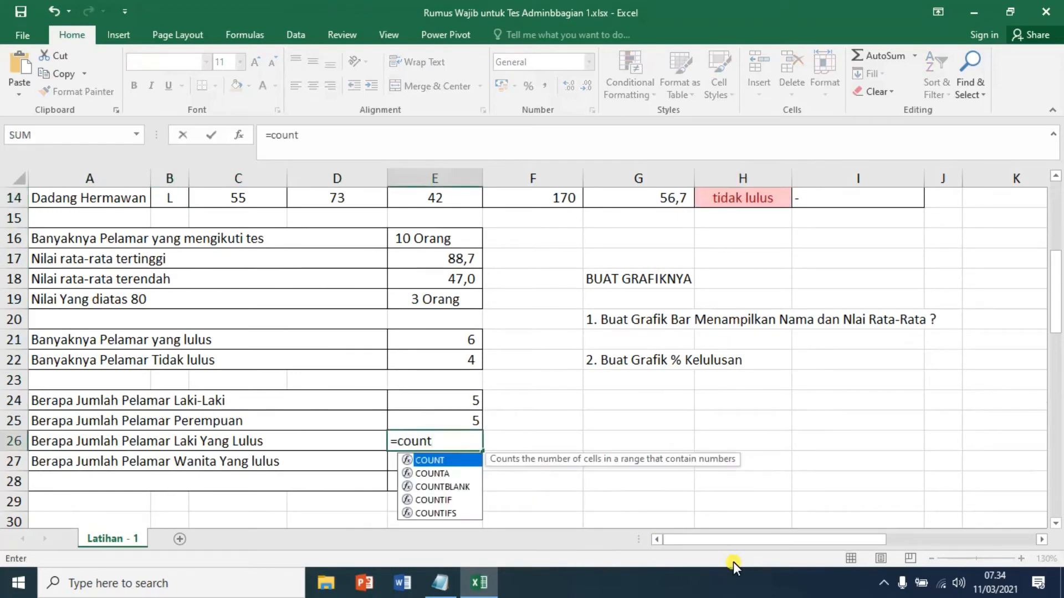
key("Down")
key("Down")
key("Down")
key("Down")
key("Tab")
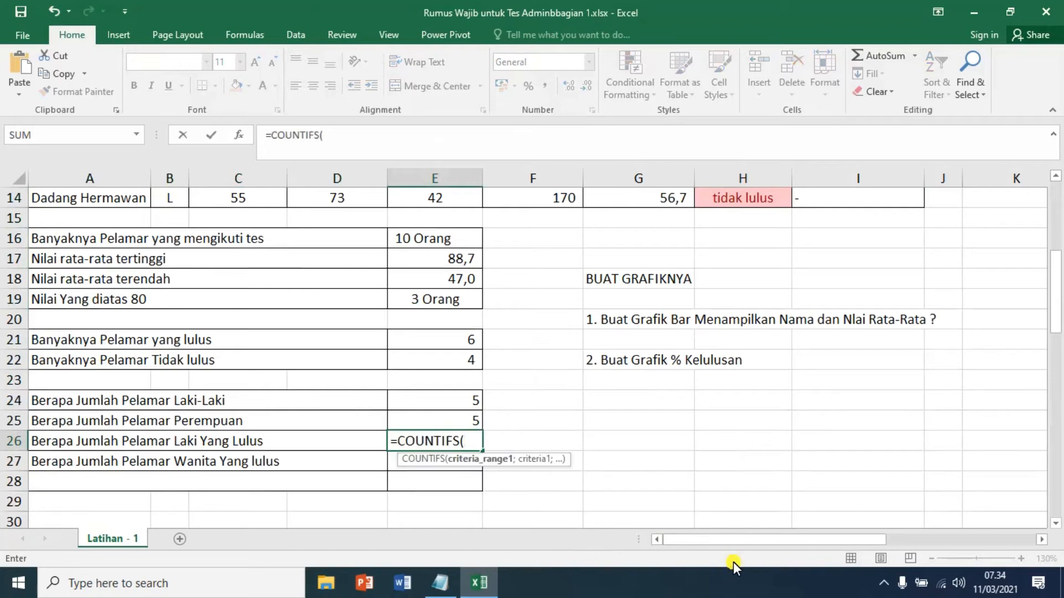
scroll(733, 559, "up", 4)
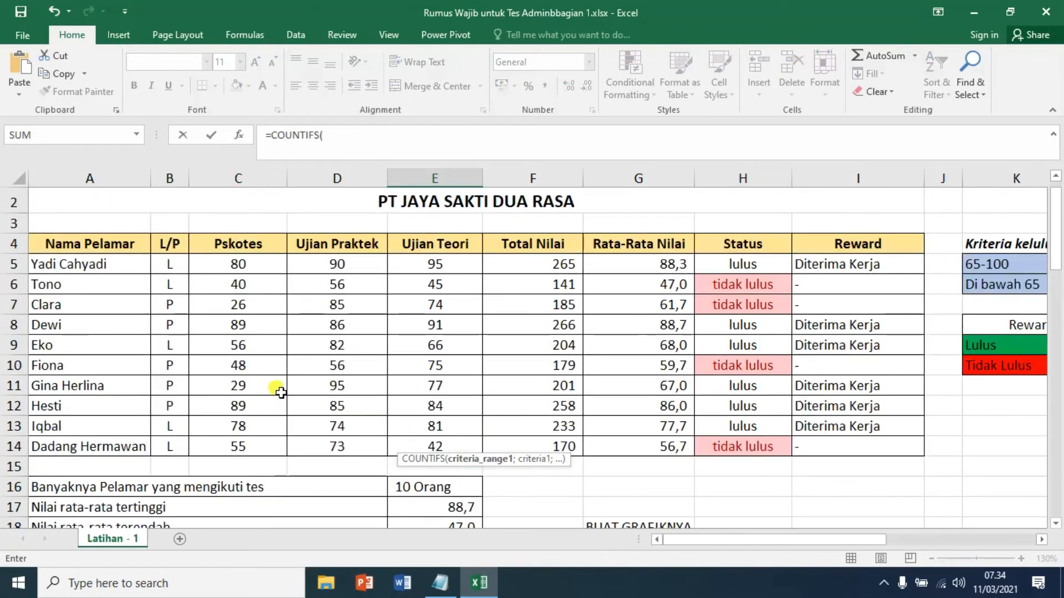
left_click_drag(176, 268, 171, 444)
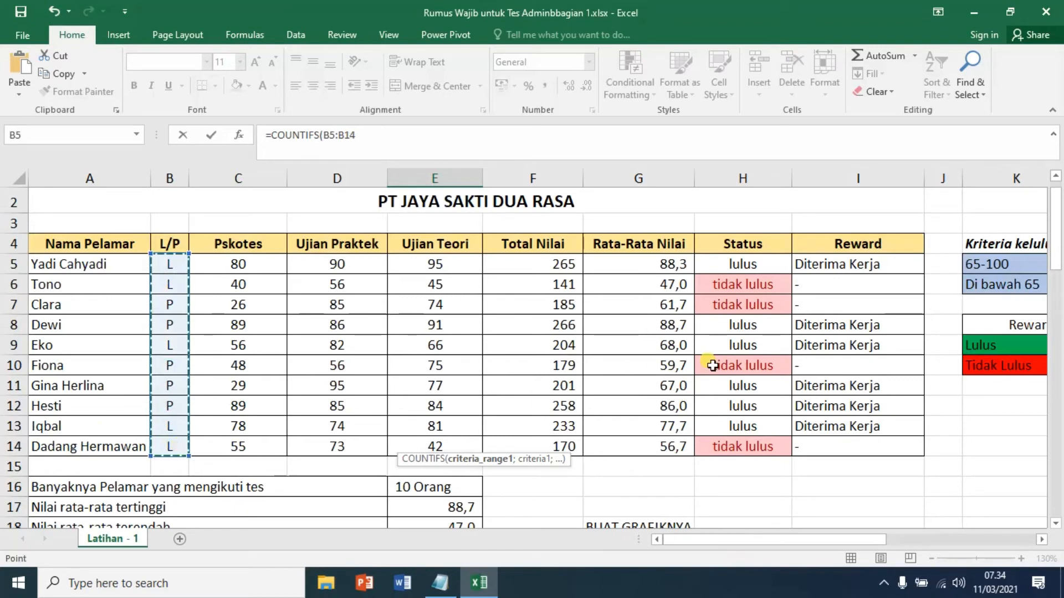
type(";\"l")
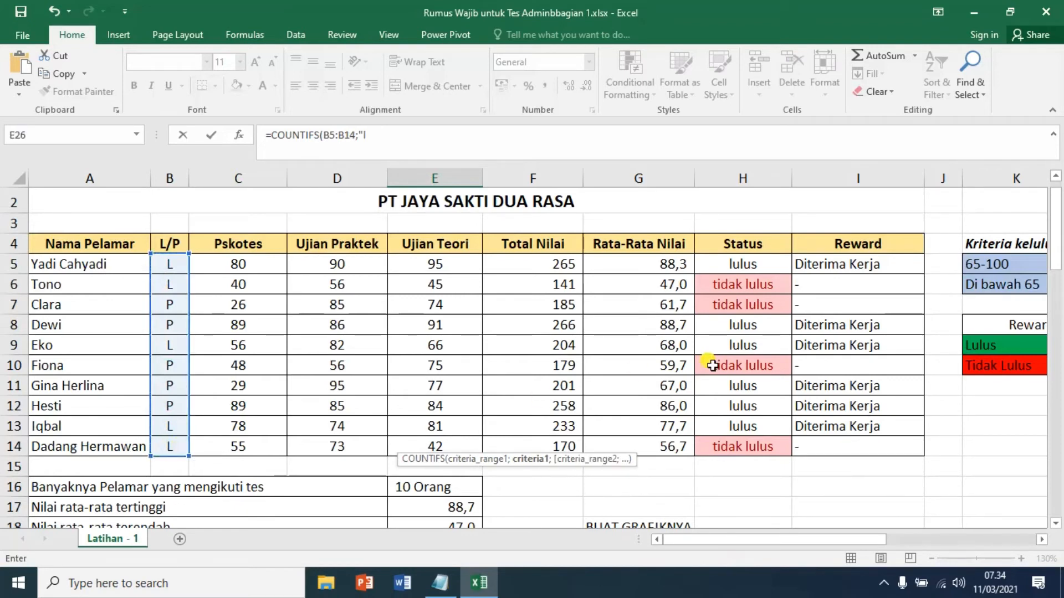
type("\";")
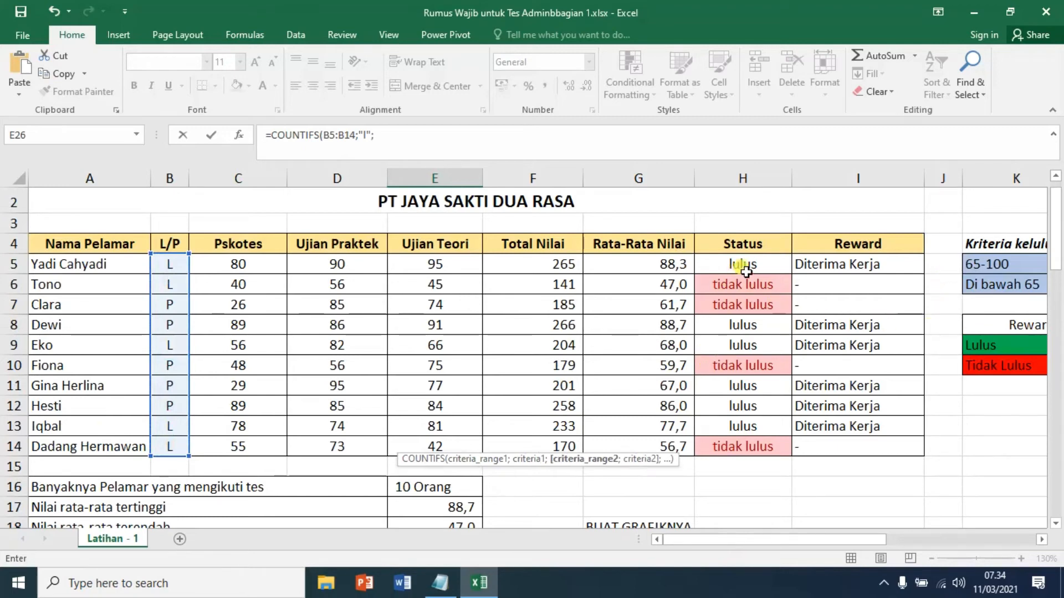
left_click_drag(745, 271, 756, 450)
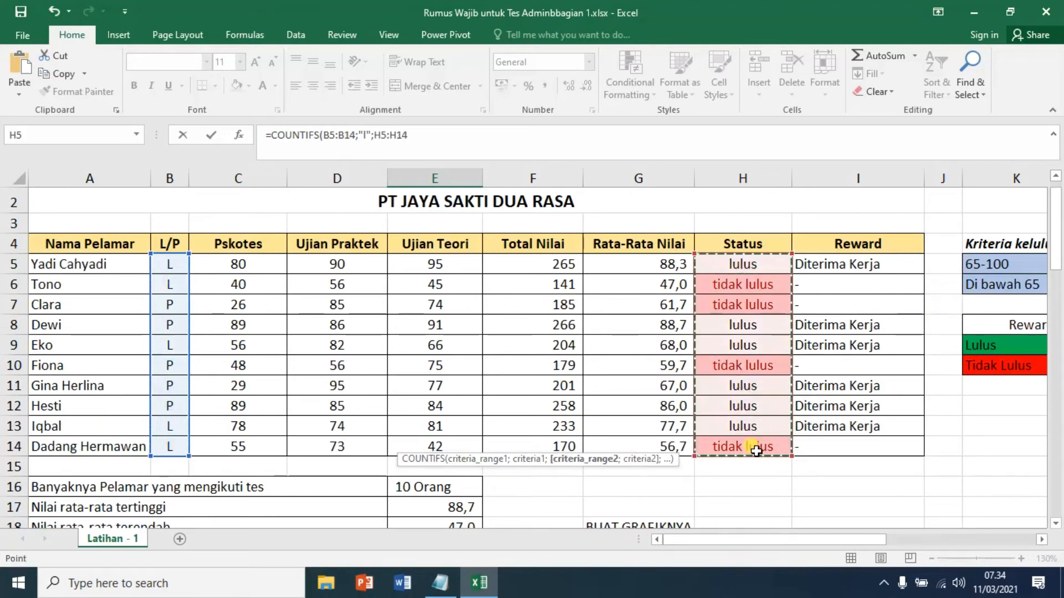
type(";\"lulus")
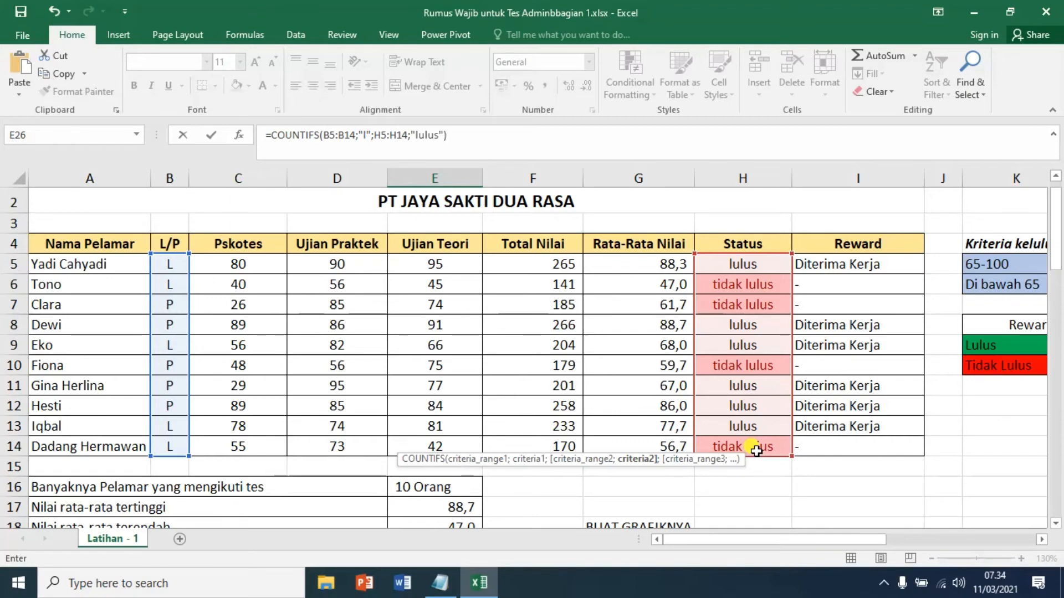
key("Return")
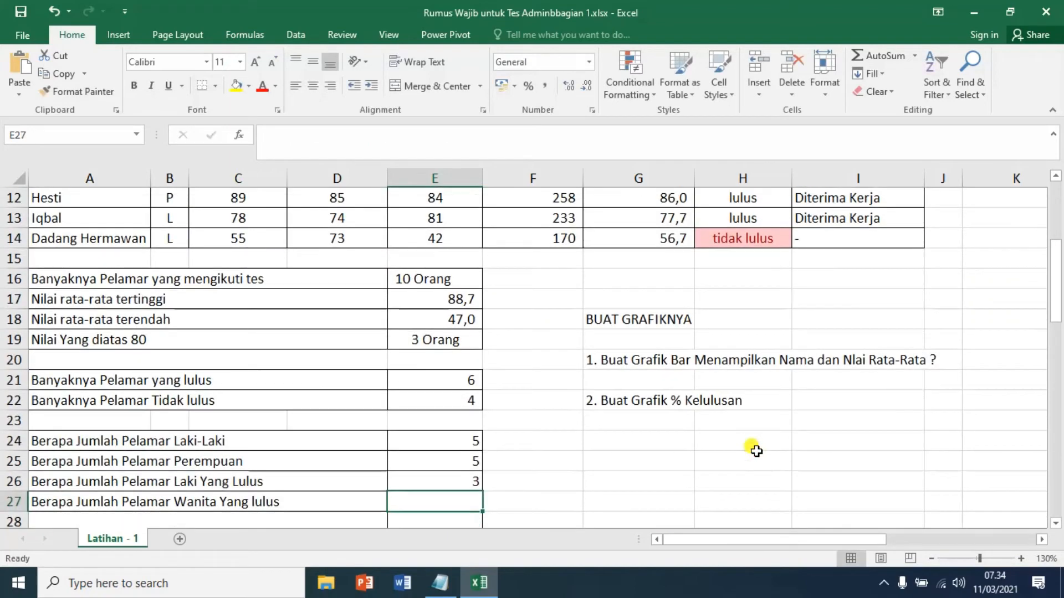
scroll(756, 451, "down", 1)
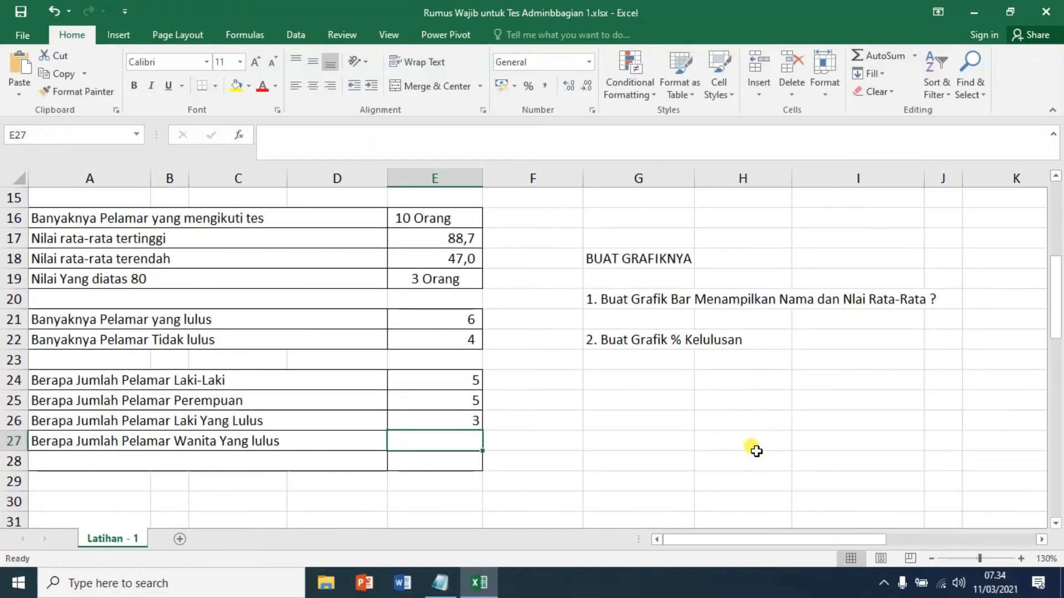
- Enter =COUNTIFS(B5:B14;"p";H5:H14;"lulus") in E27 to count the female applicants who passed
left_click(466, 421)
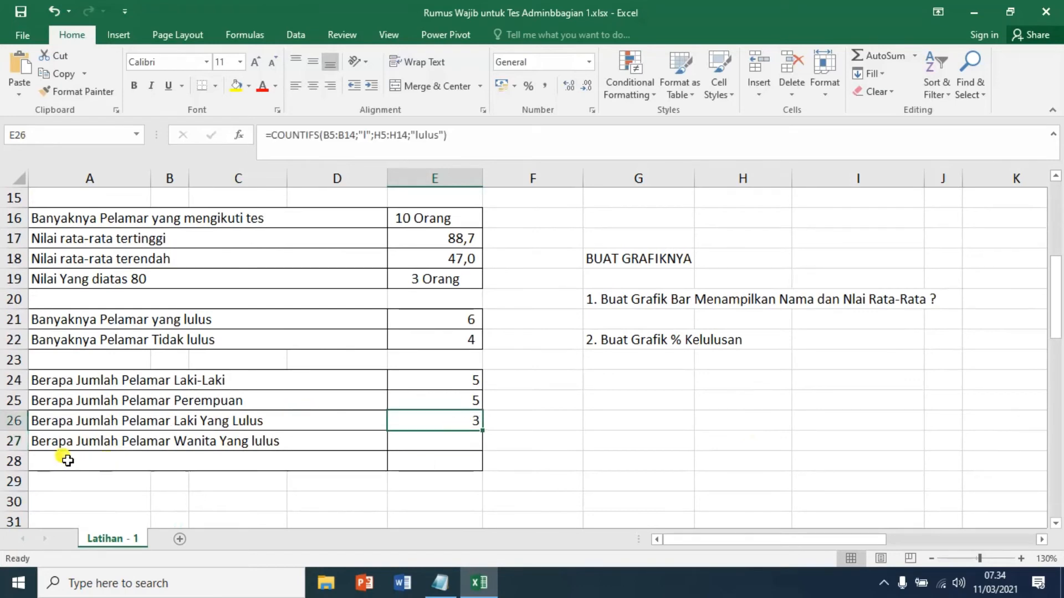
left_click(458, 440)
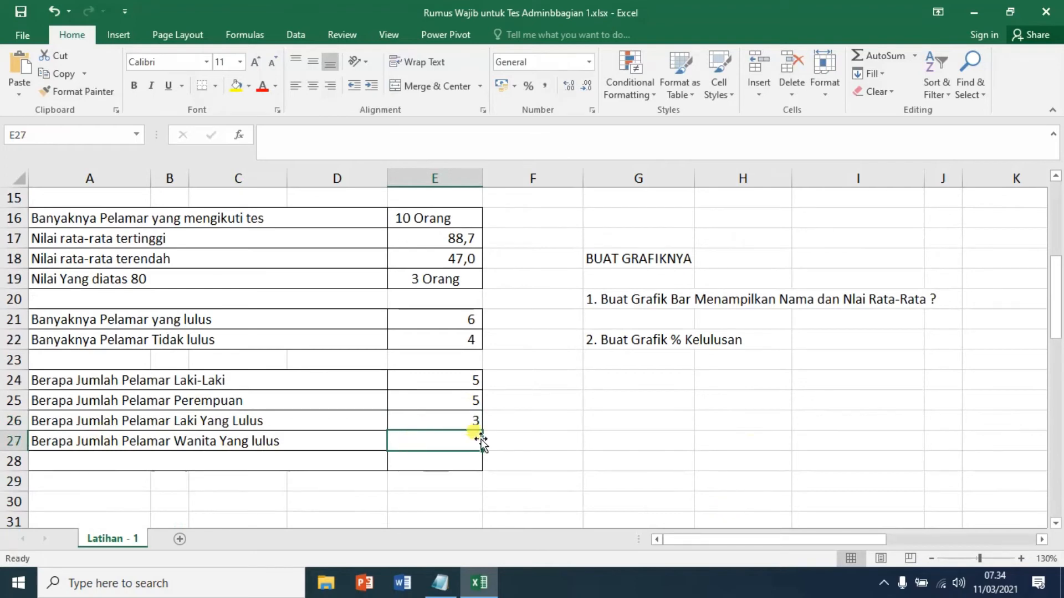
type("=coun")
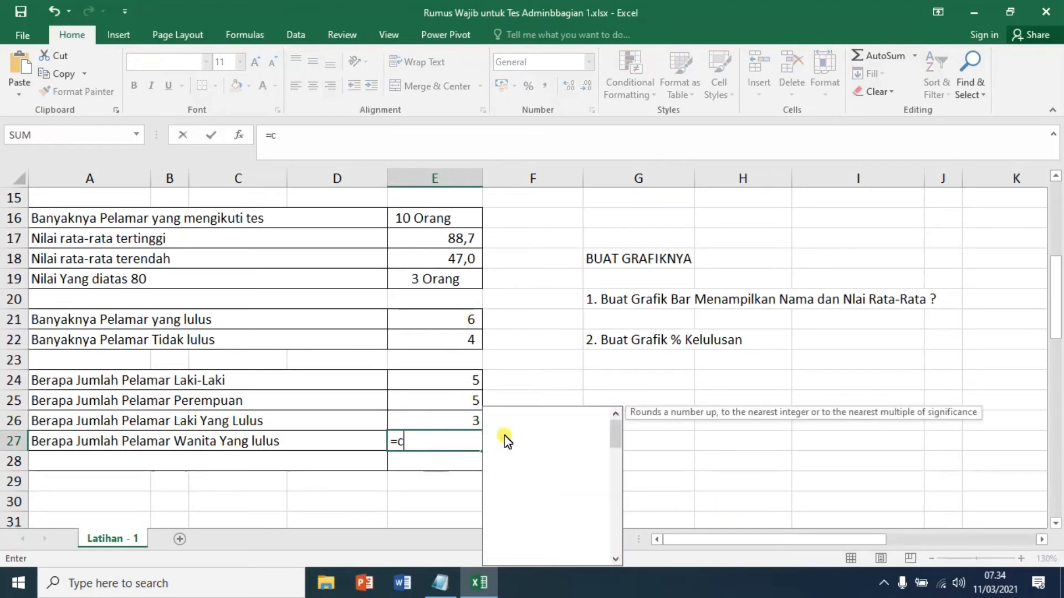
key("Down")
key("Down")
key("Down")
key("Down")
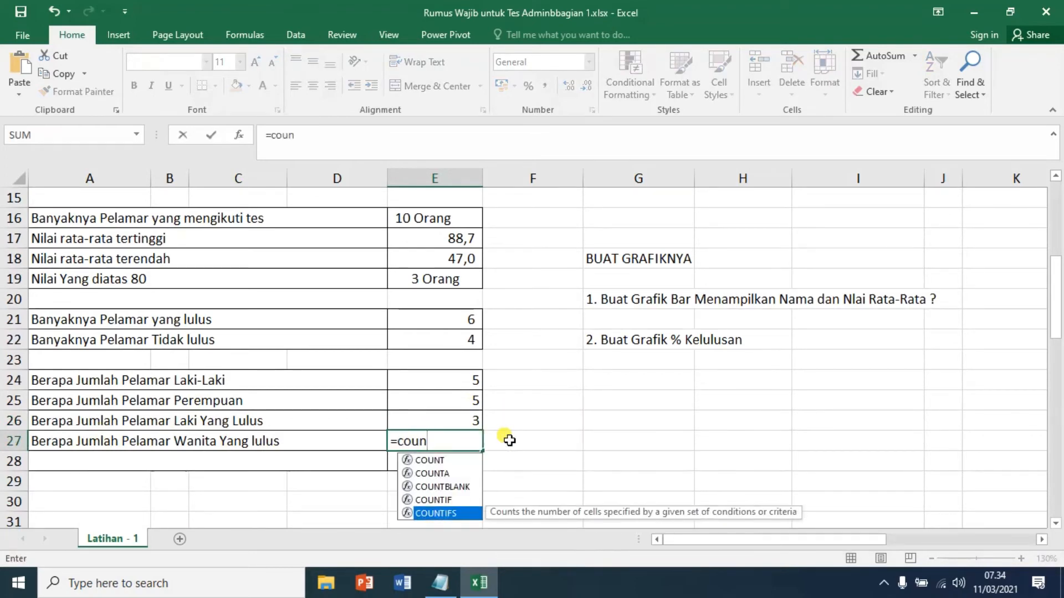
key("Tab")
scroll(507, 438, "up", 4)
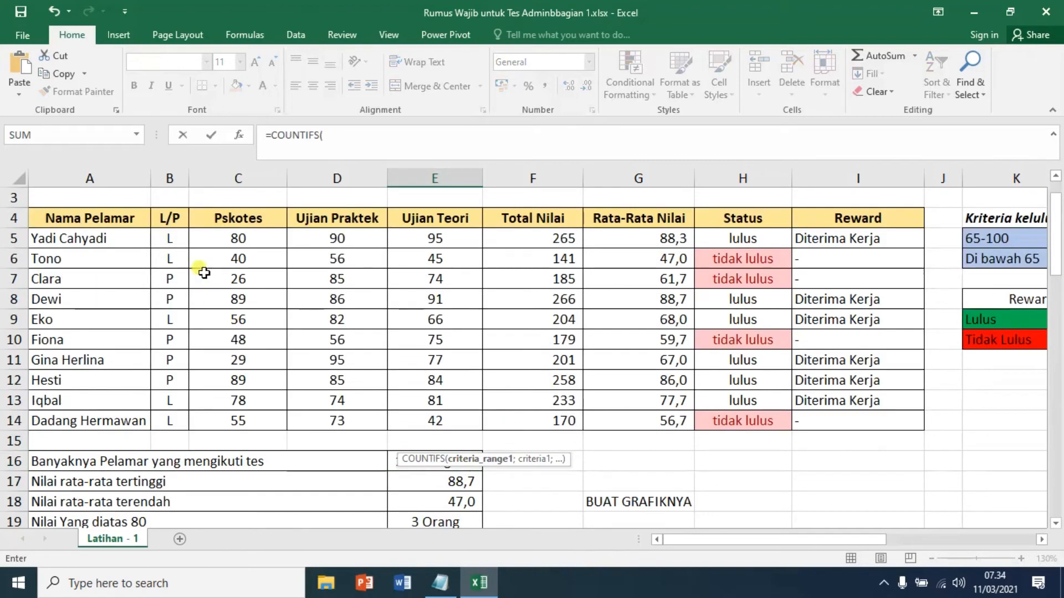
left_click_drag(178, 239, 180, 426)
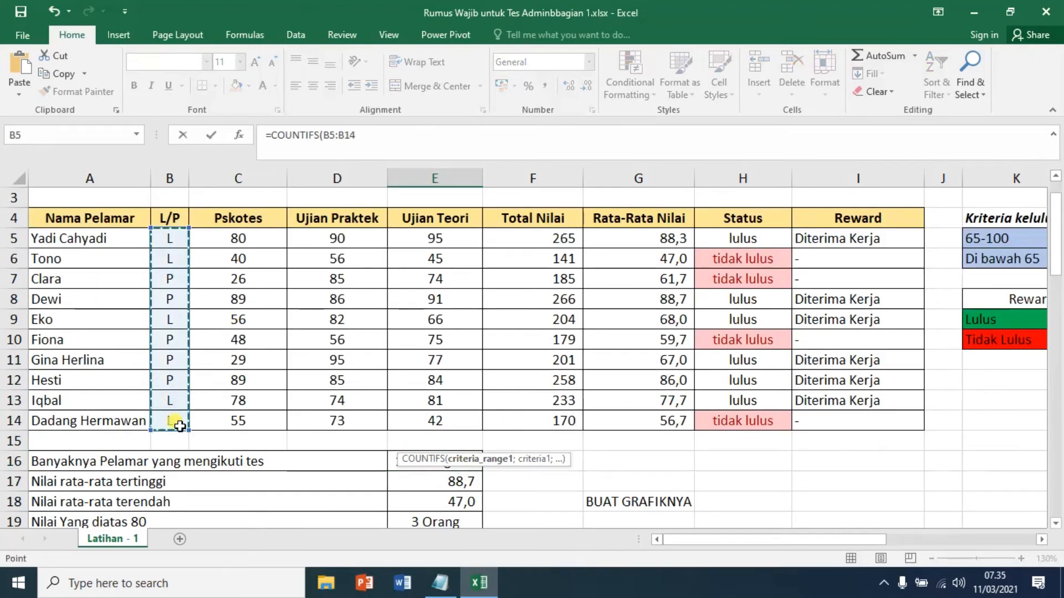
type(";\"p")
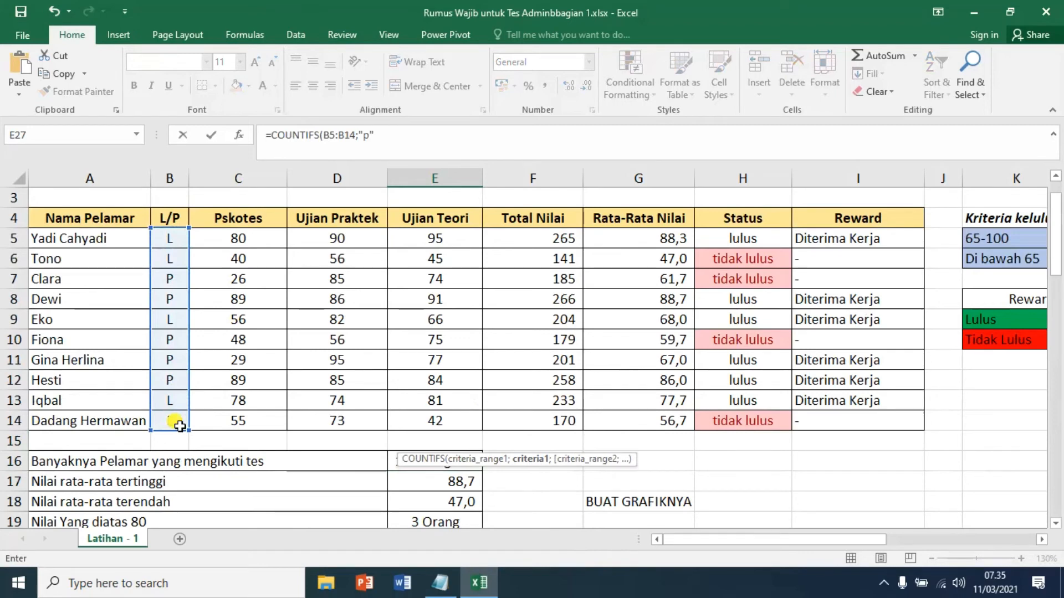
type("\";")
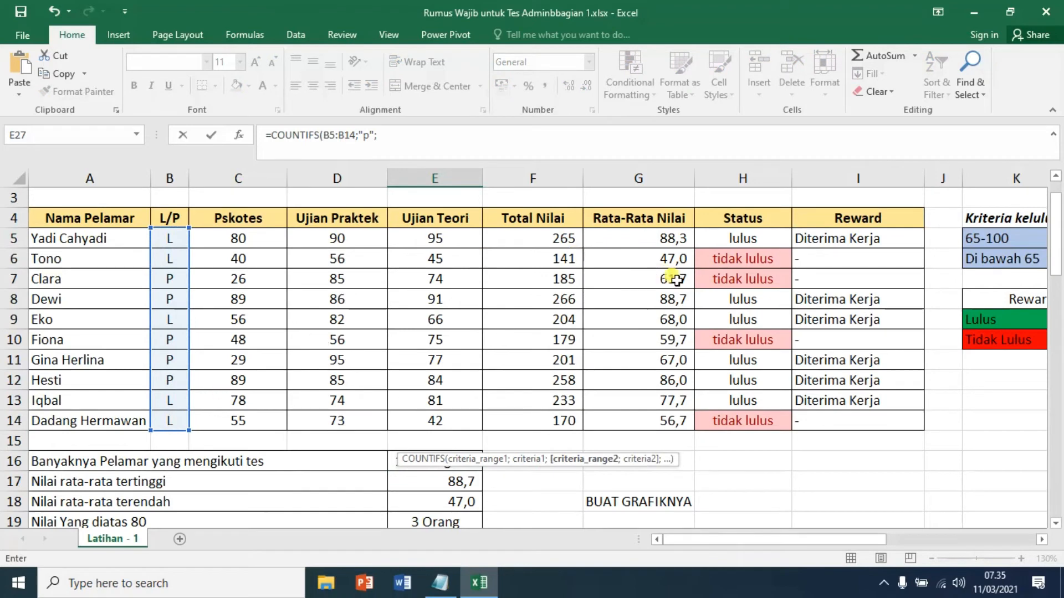
left_click_drag(751, 247, 755, 429)
type(";\"lulus")
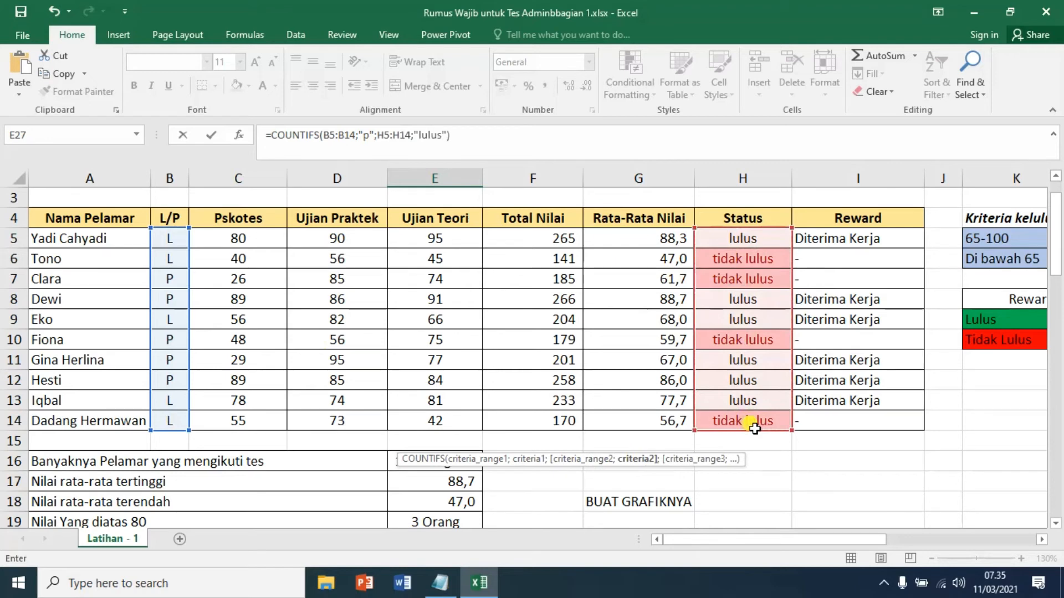
key("Return")
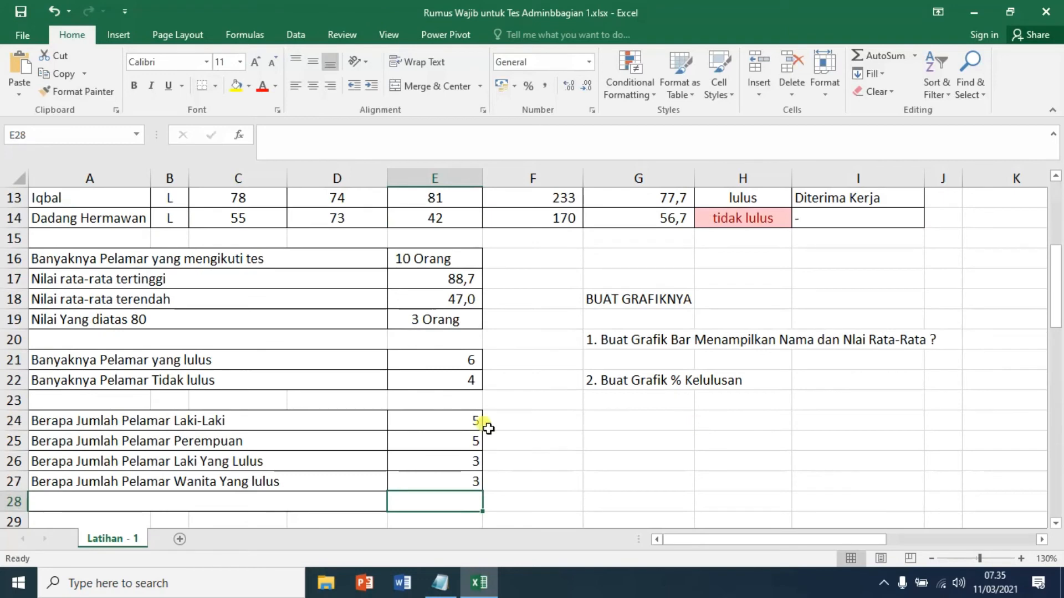
left_click(461, 468)
left_click(468, 486)
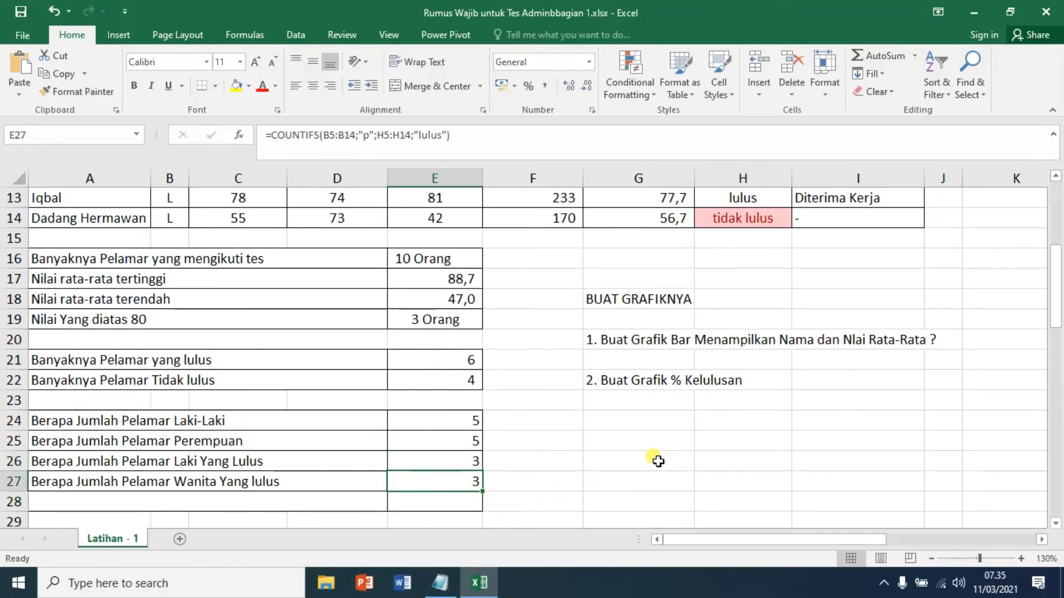
- Center the applicant counts in E24:E28 horizontally
left_click_drag(459, 426, 454, 502)
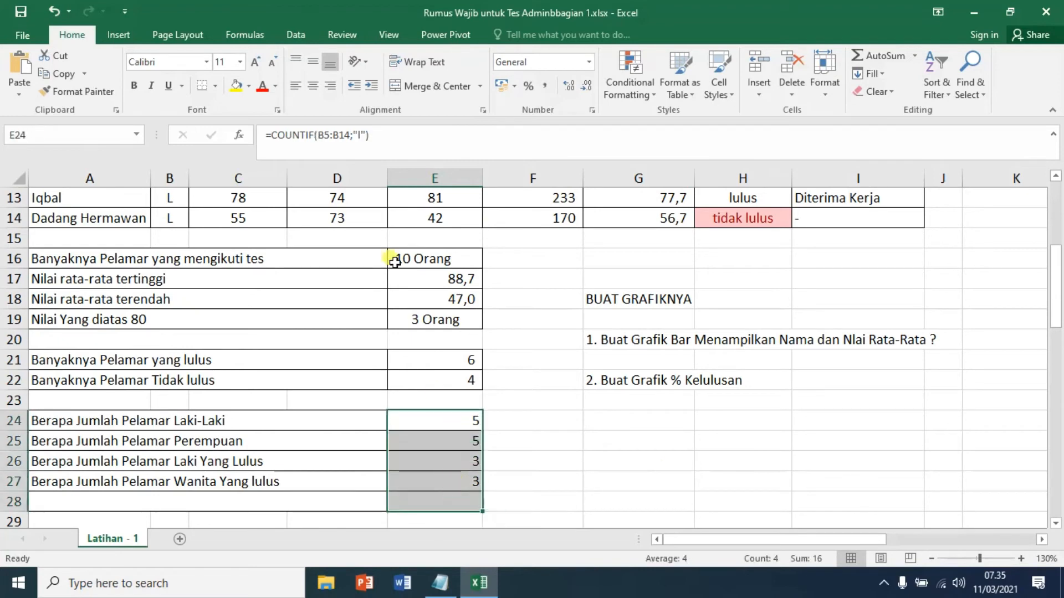
left_click(313, 86)
left_click(689, 481)
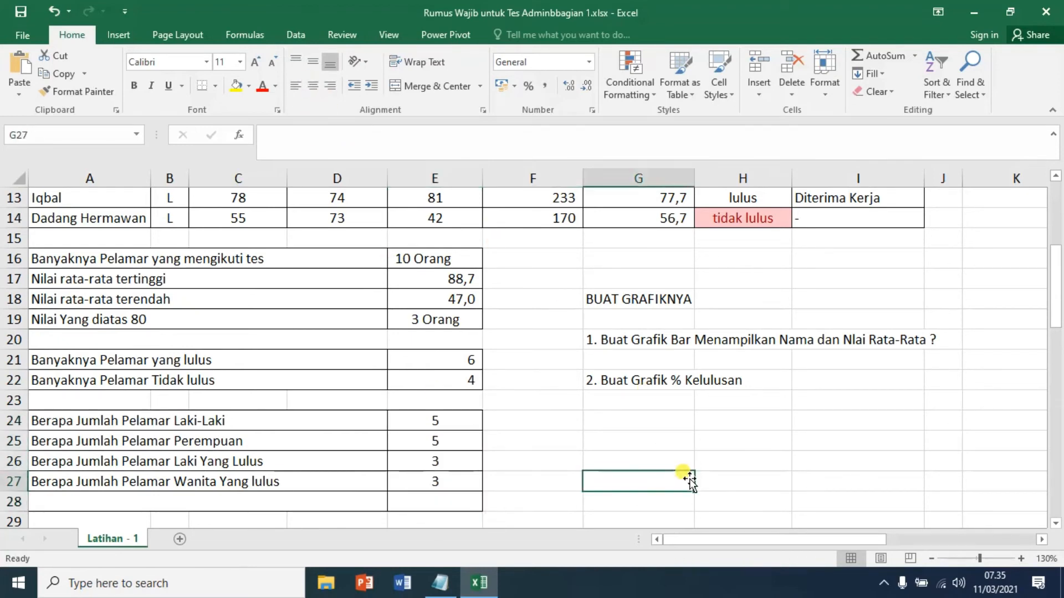
- Switch to Notepad to examine the Grafik item in the formula list, then return to Excel and review the chart questions against the applicant table
scroll(815, 435, "up", 4)
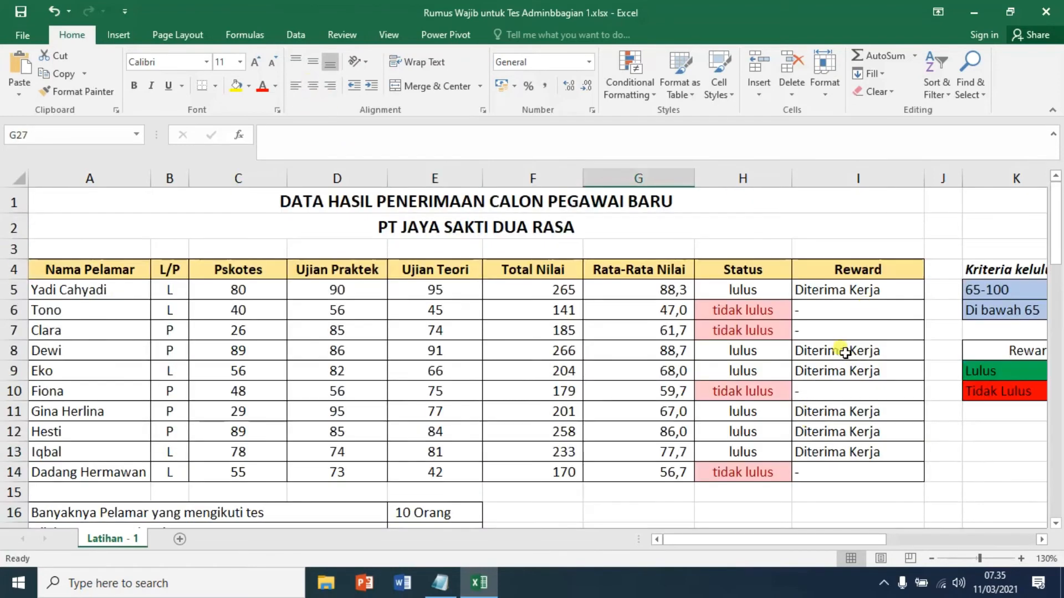
left_click(440, 583)
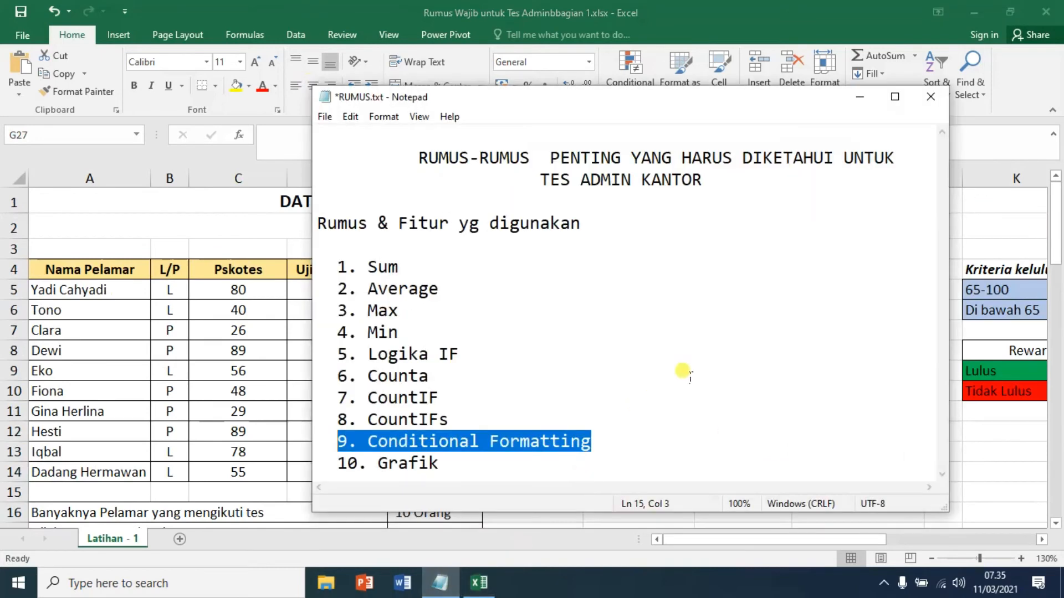
left_click(664, 392)
double_click(381, 464)
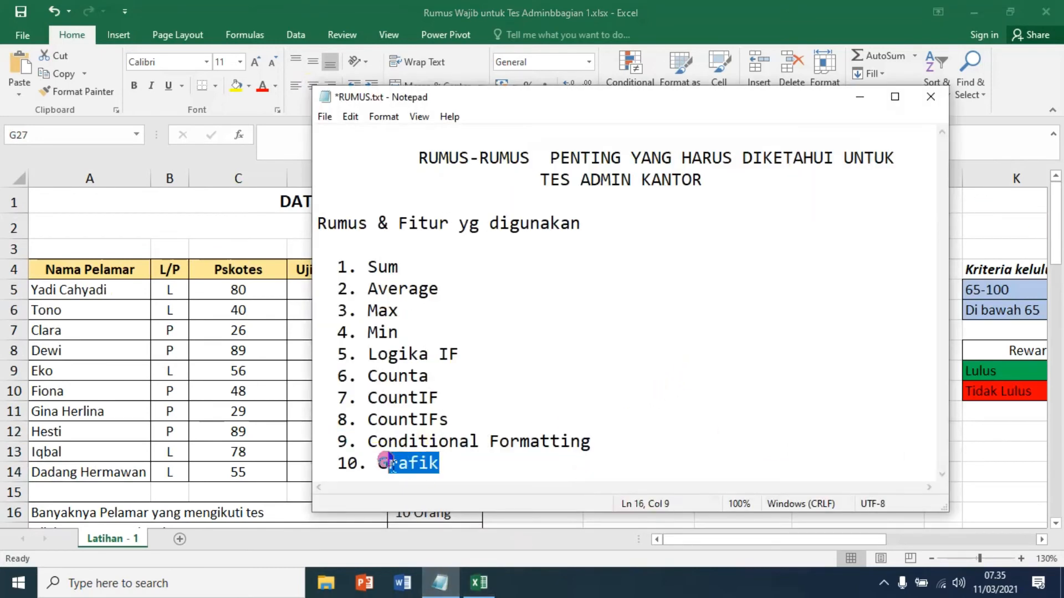
left_click(858, 103)
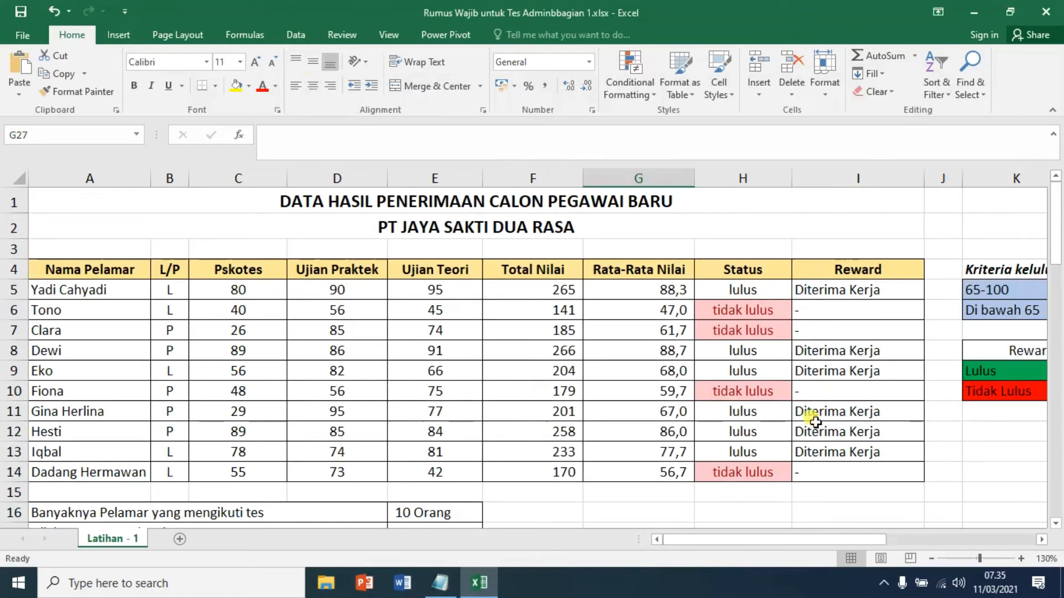
scroll(807, 418, "down", 3)
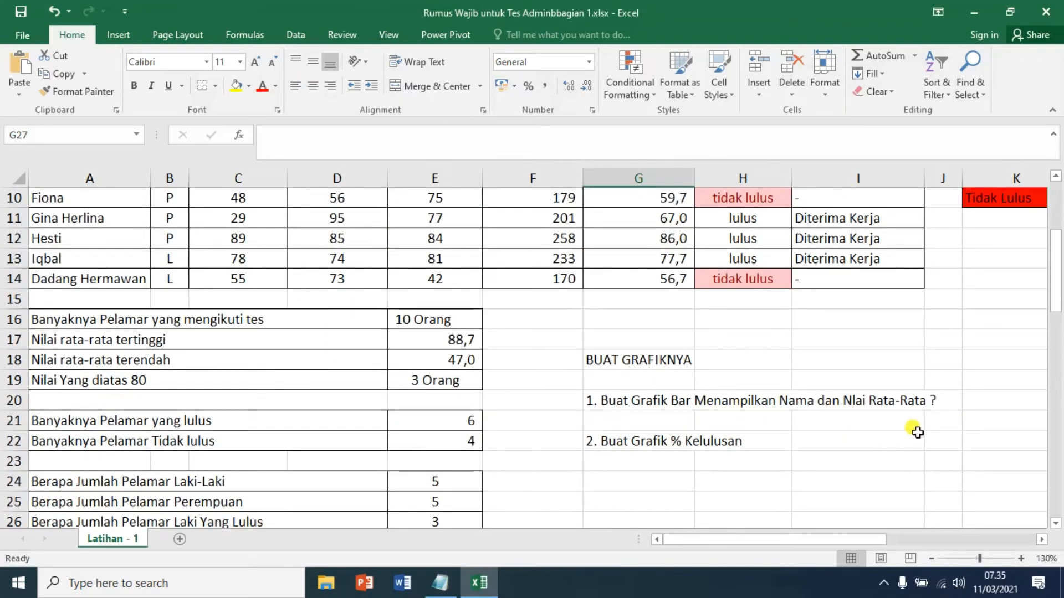
scroll(905, 422, "up", 2)
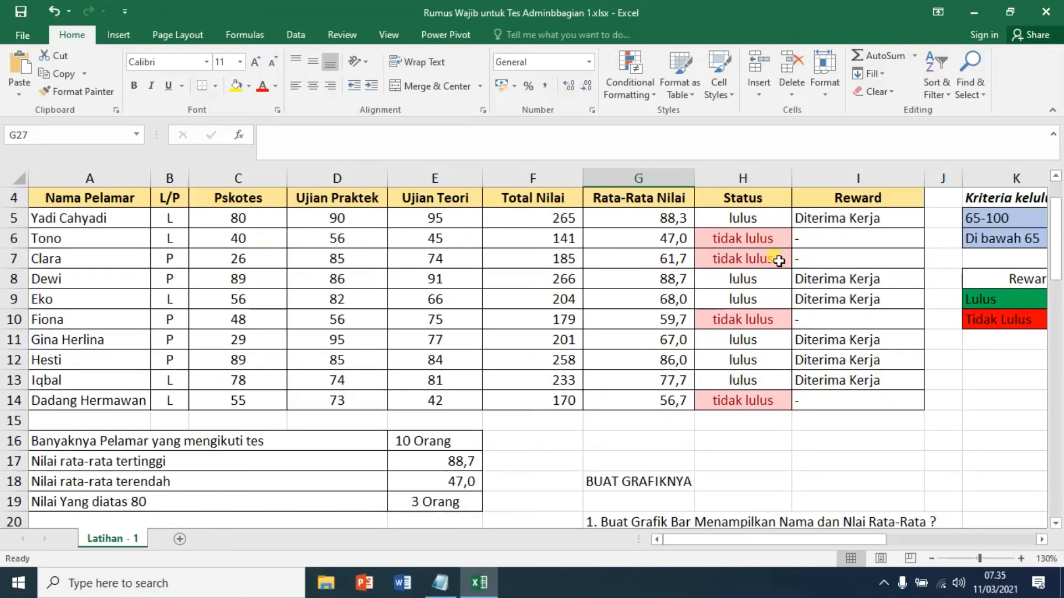
scroll(779, 274, "up", 1)
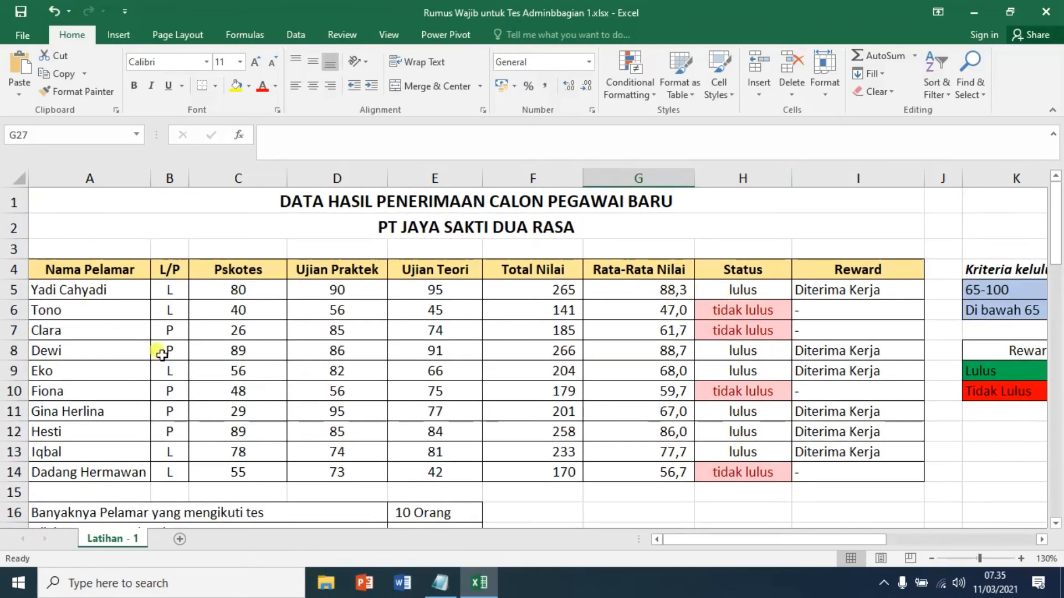
- Insert a 2-D clustered bar chart of the Nama Pelamar column A4:A14 and the Rata-Rata Nilai column G4:G14
left_click(109, 273)
left_click_drag(109, 273, 84, 471)
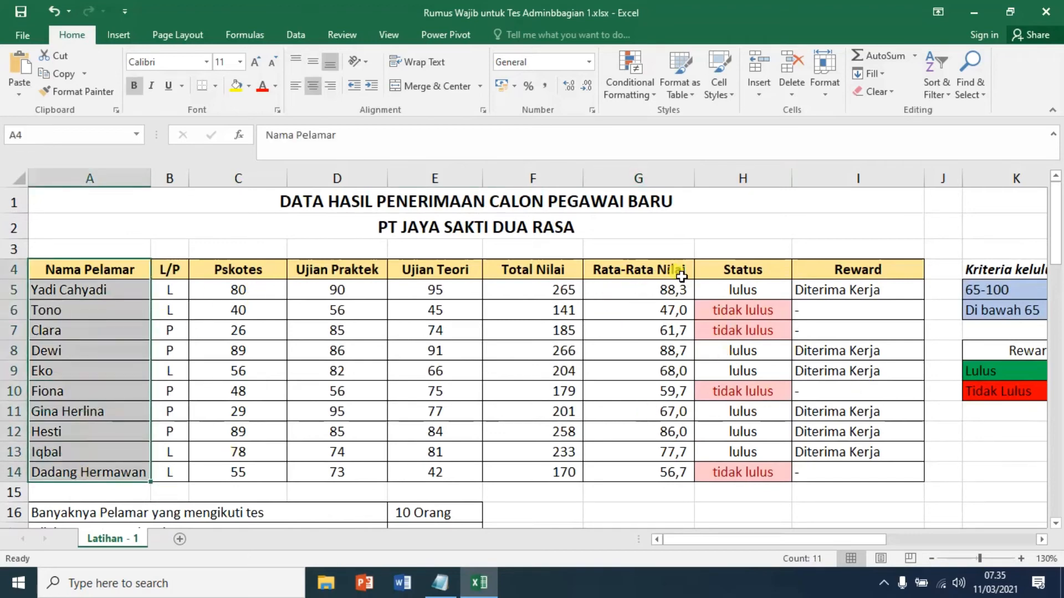
left_click_drag(659, 271, 663, 476)
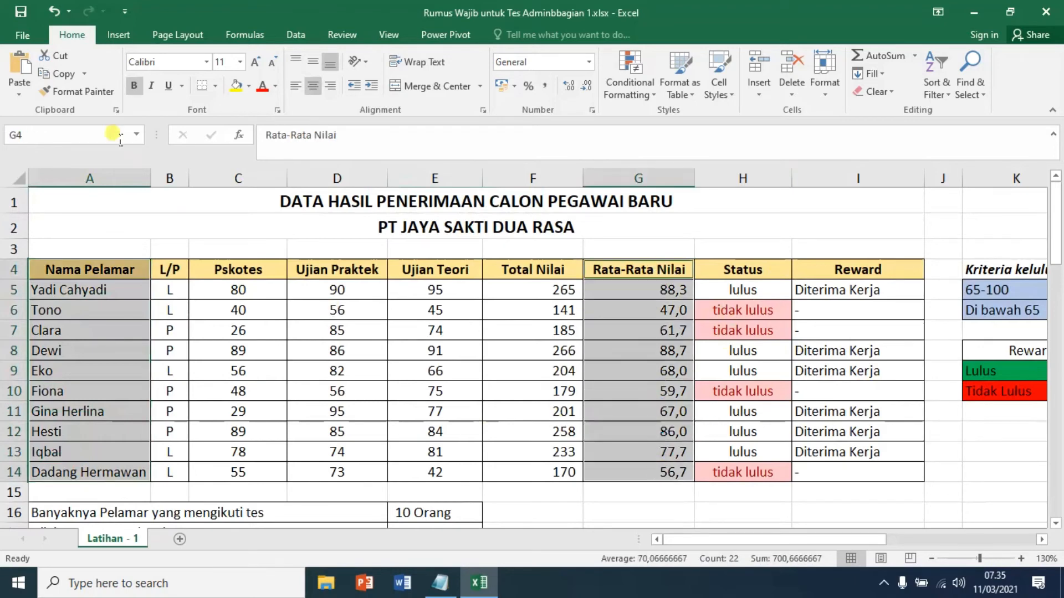
left_click(120, 36)
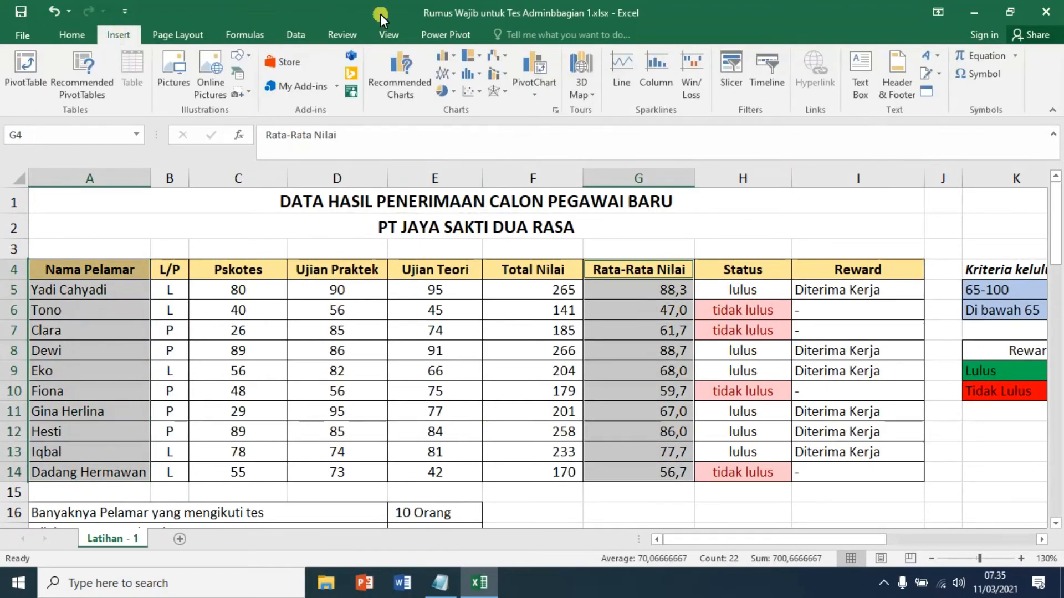
left_click(480, 74)
left_click(481, 55)
left_click(481, 54)
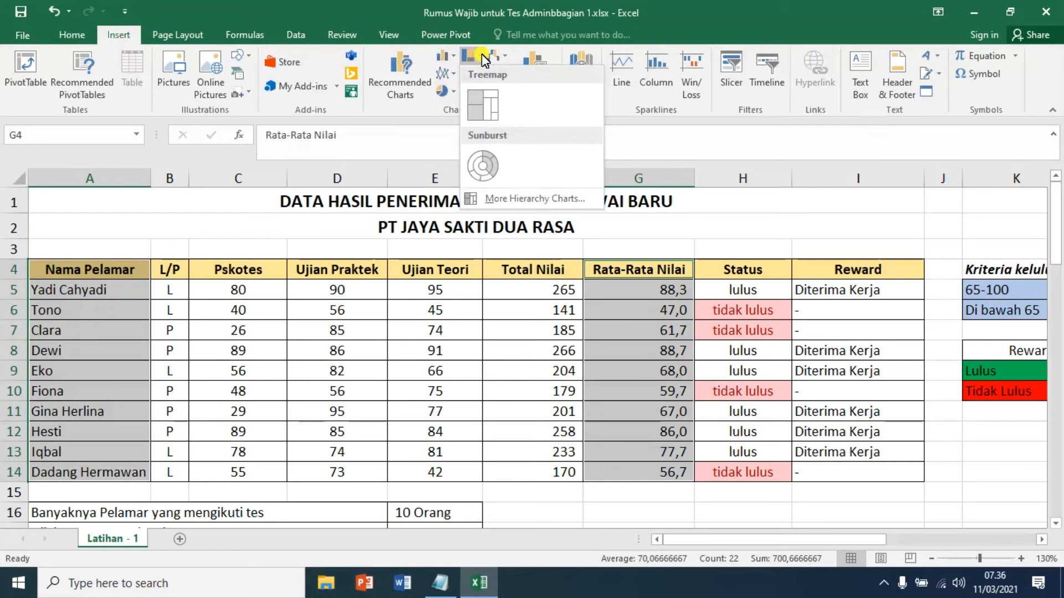
left_click(448, 59)
left_click(448, 60)
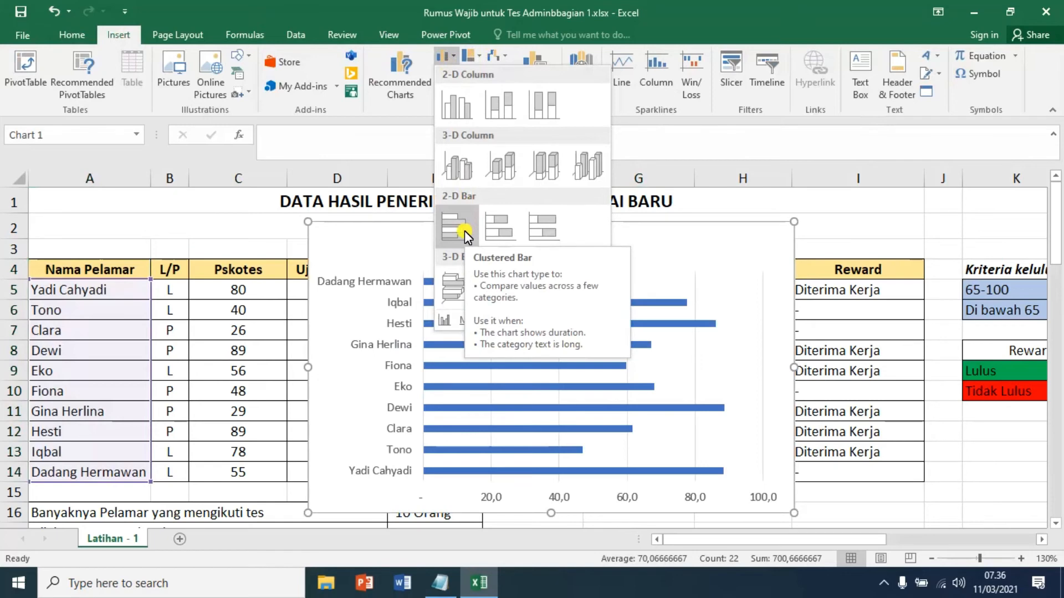
left_click(465, 230)
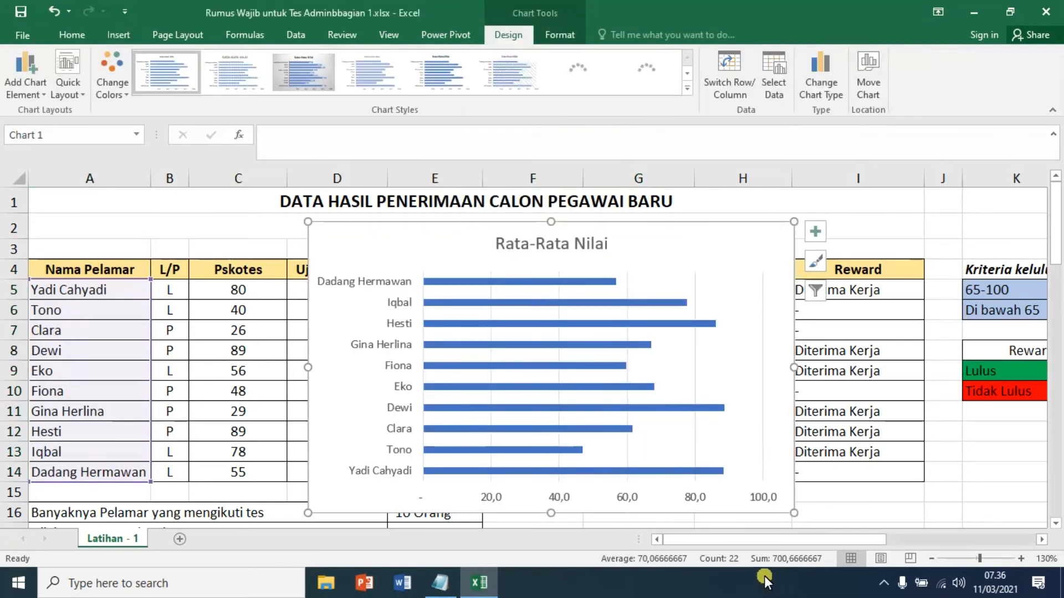
- Move the Rata-Rata Nilai bar chart to the empty area below the reward criteria table, starting at column K around row 12
left_click_drag(753, 540, 852, 543)
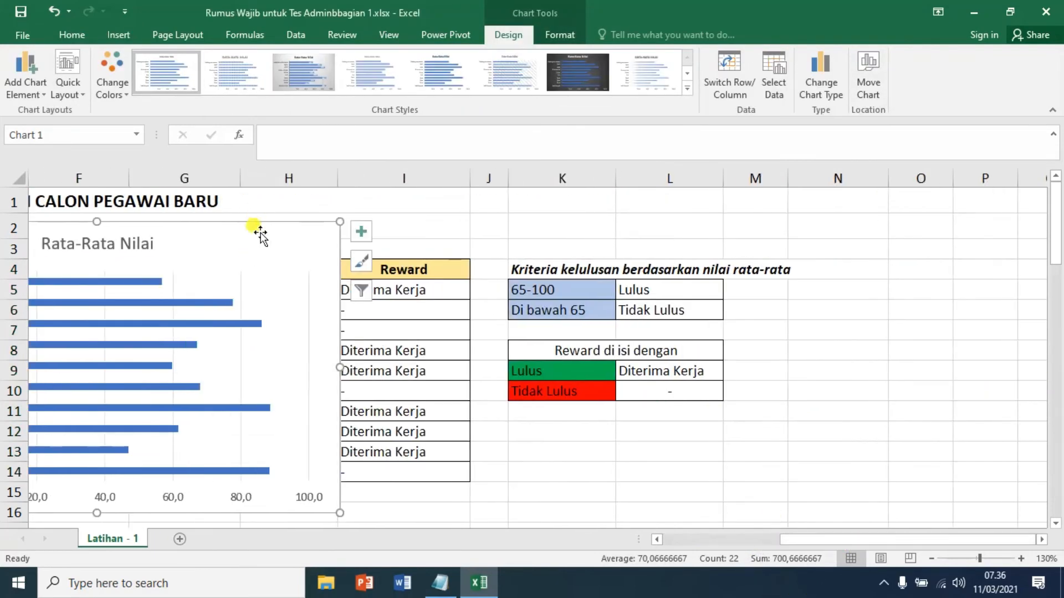
left_click_drag(290, 237, 805, 320)
scroll(882, 320, "down", 2)
scroll(883, 321, "down", 1)
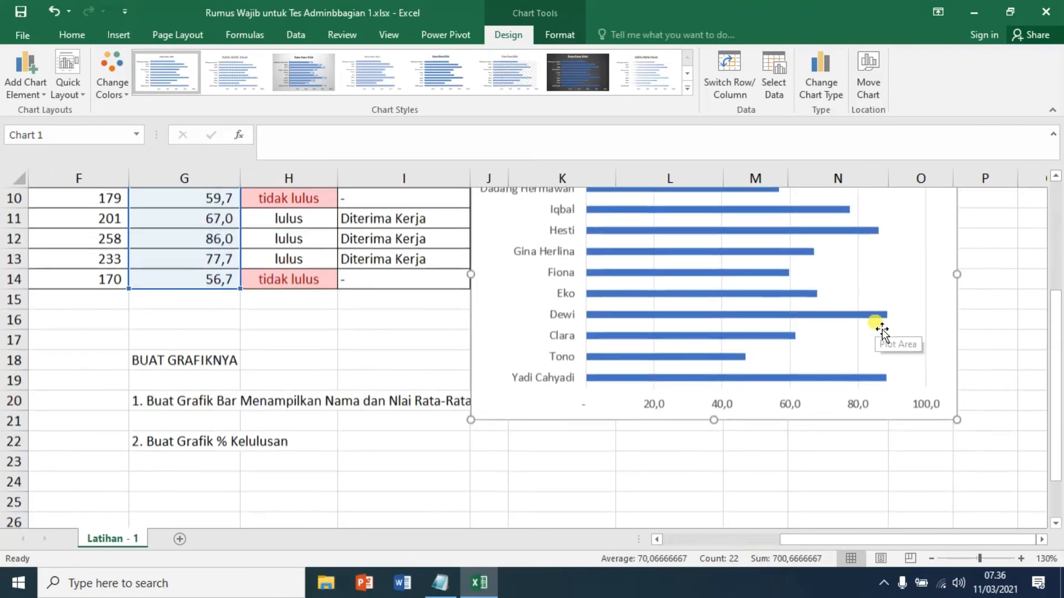
scroll(881, 328, "up", 2)
left_click_drag(750, 258, 789, 325)
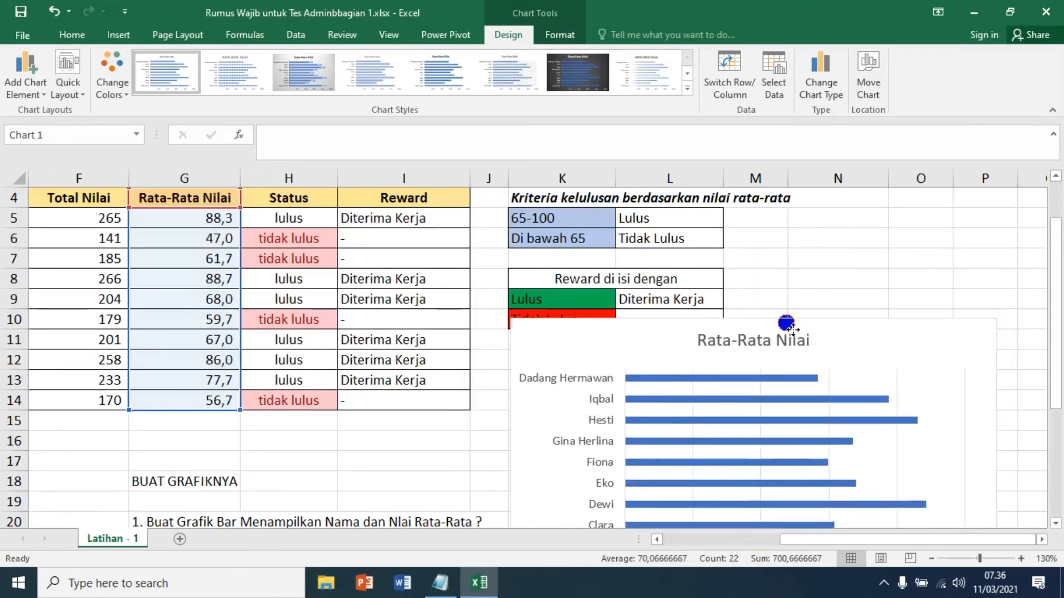
scroll(836, 326, "down", 2)
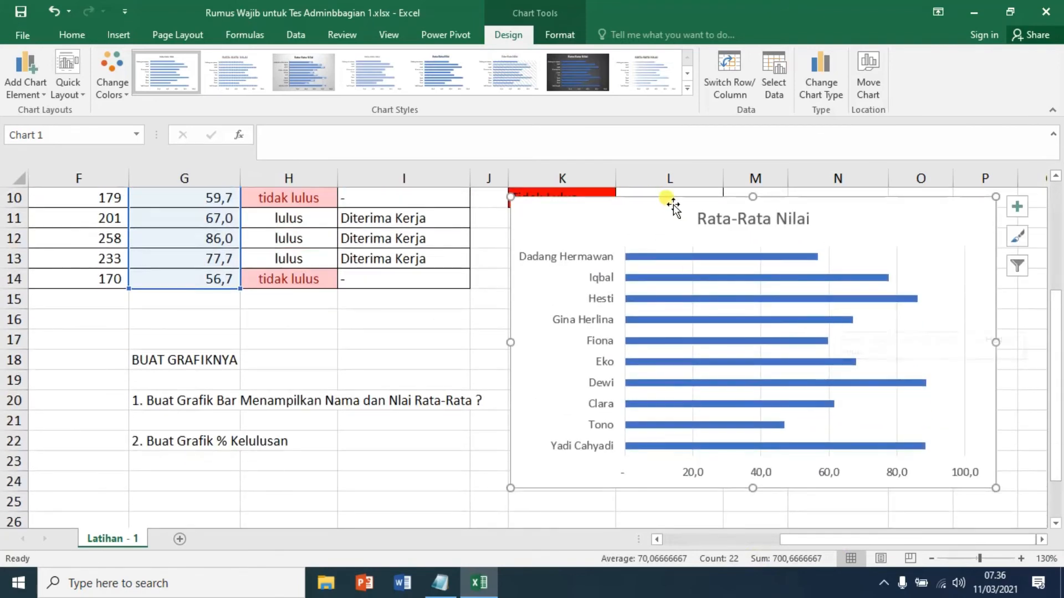
left_click_drag(674, 204, 670, 238)
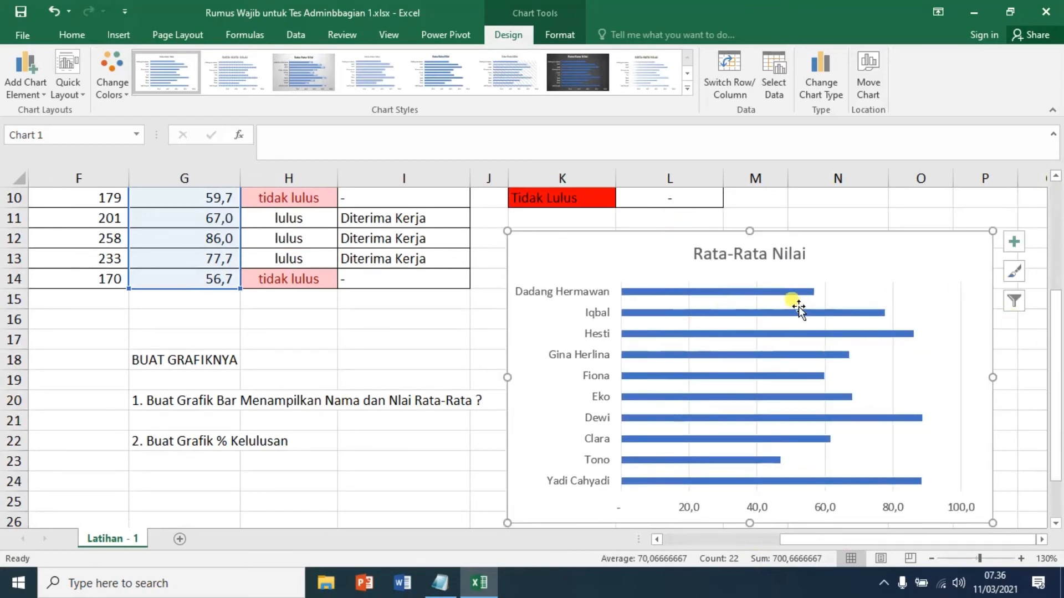
- Add data labels to the bars of the Rata-Rata Nilai chart
left_click(797, 293)
right_click(796, 291)
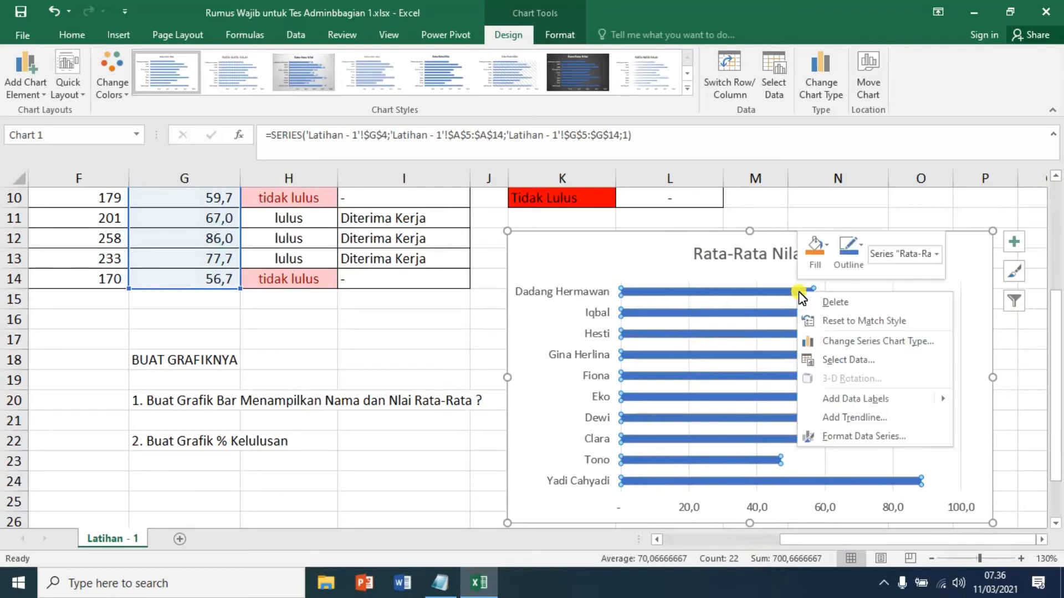
mouse_move(889, 402)
left_click(763, 399)
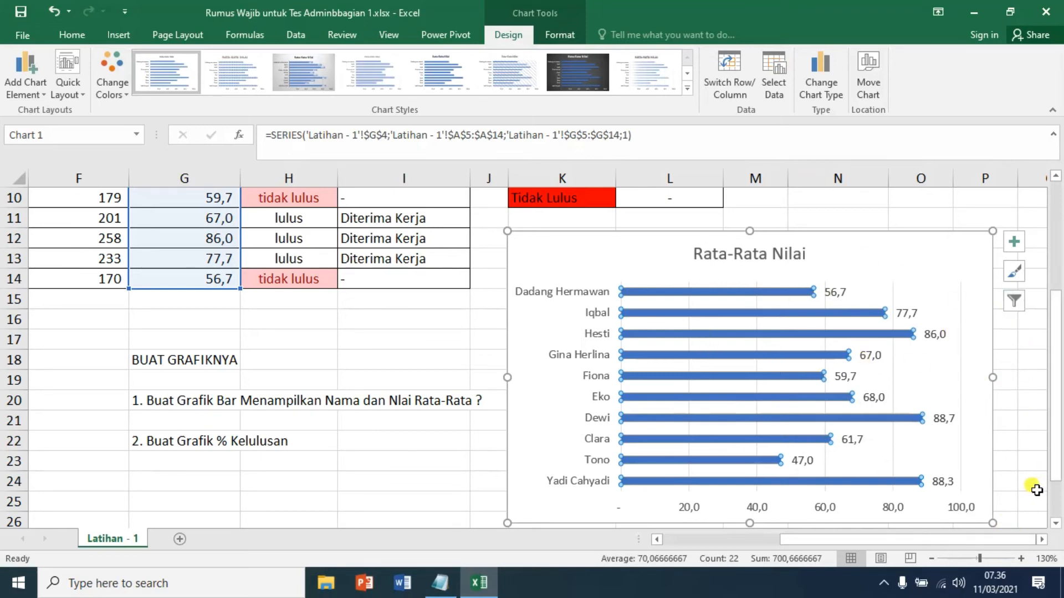
left_click(953, 396)
scroll(1011, 426, "up", 2)
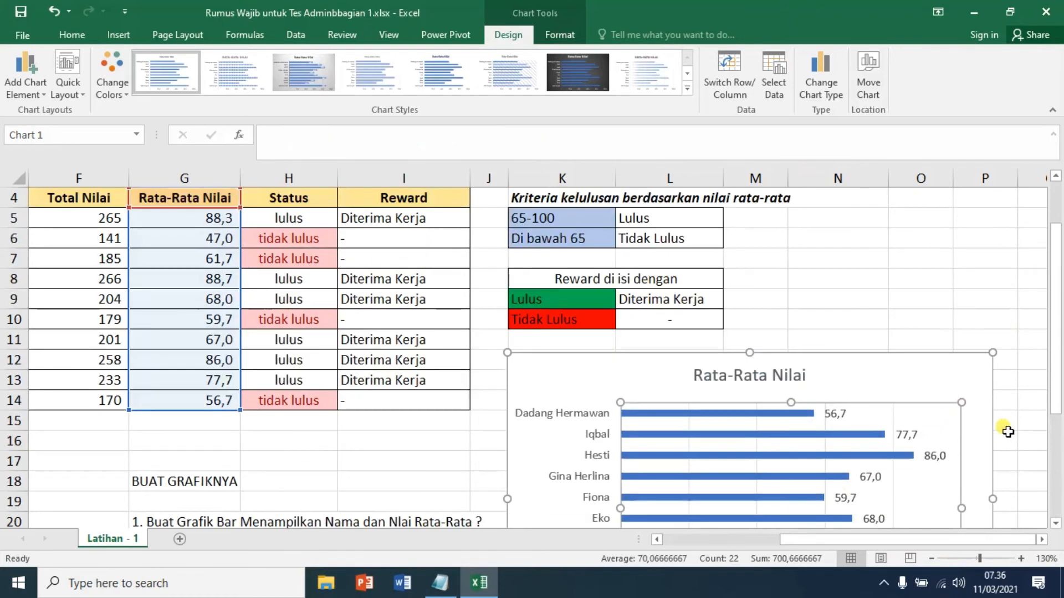
left_click(943, 467)
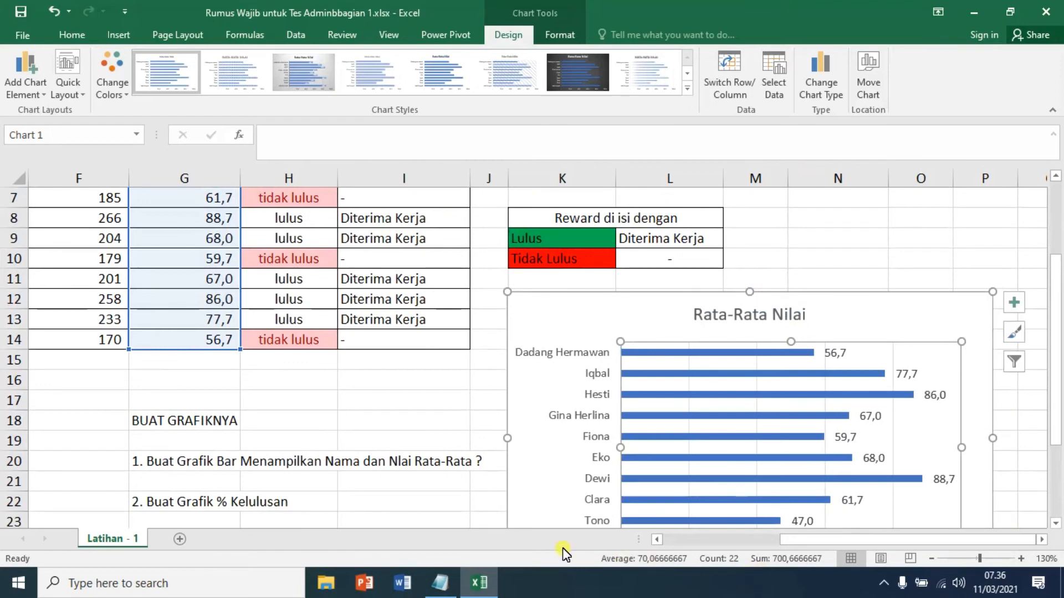
- Check the highest average in E17, and fill the matching 88,7 bar in the Rata-Rata Nilai chart with Dark Red
left_click(660, 540)
left_click(660, 540)
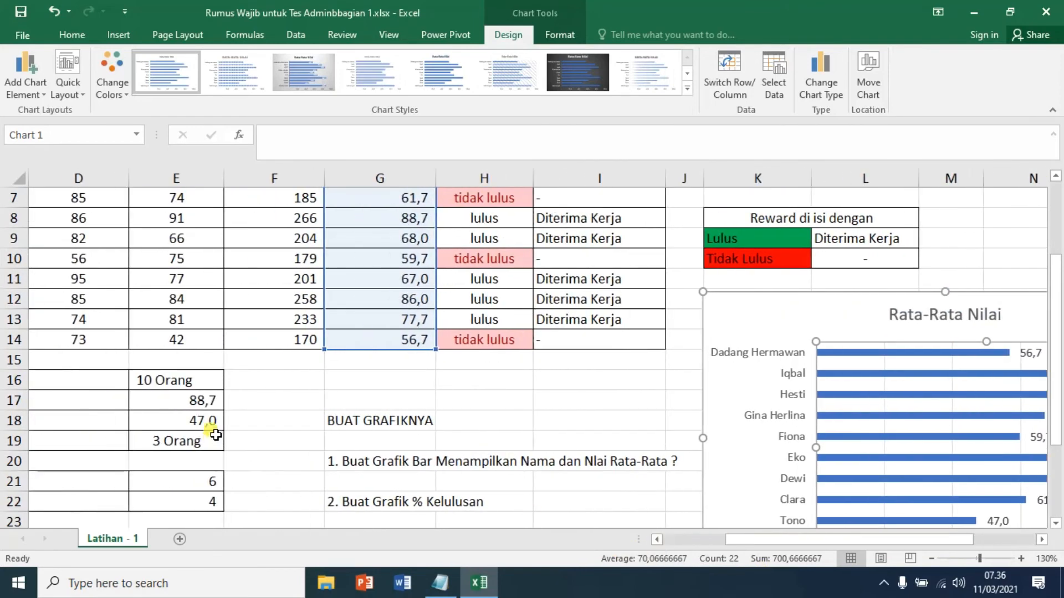
left_click(204, 408)
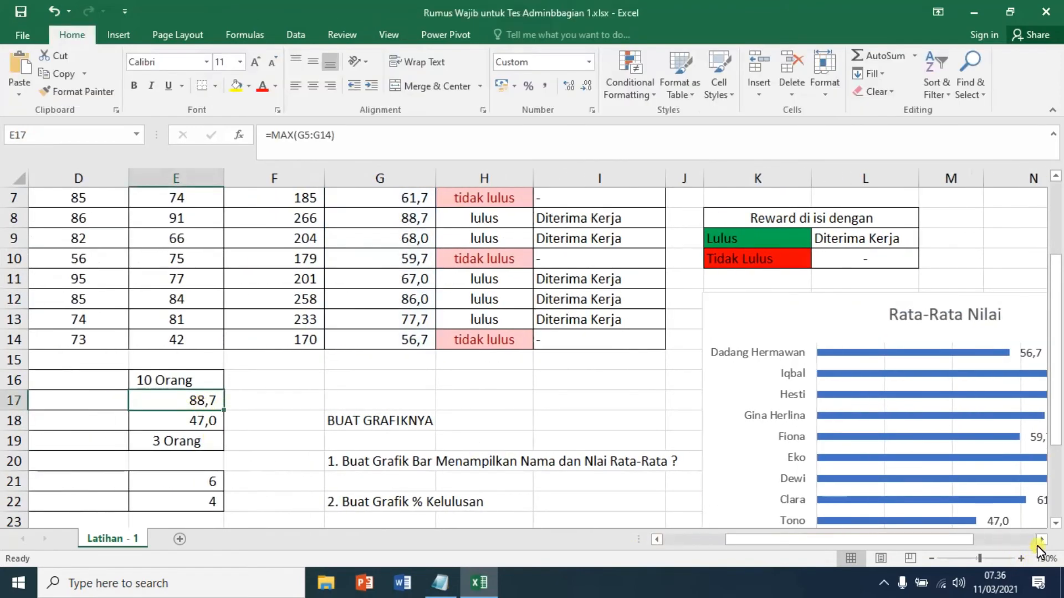
left_click(1041, 539)
left_click(1040, 540)
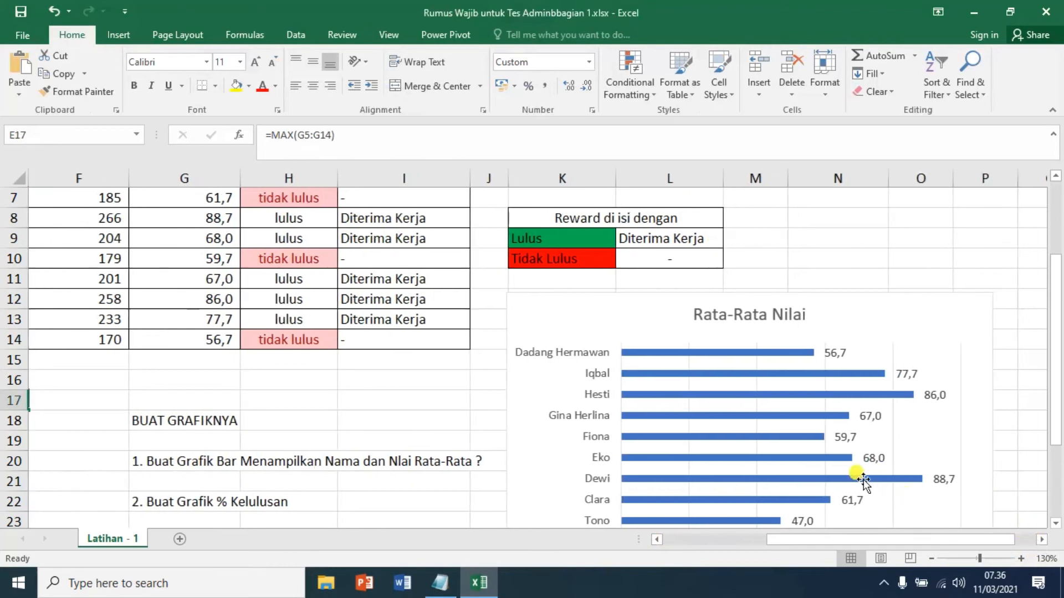
left_click(879, 480)
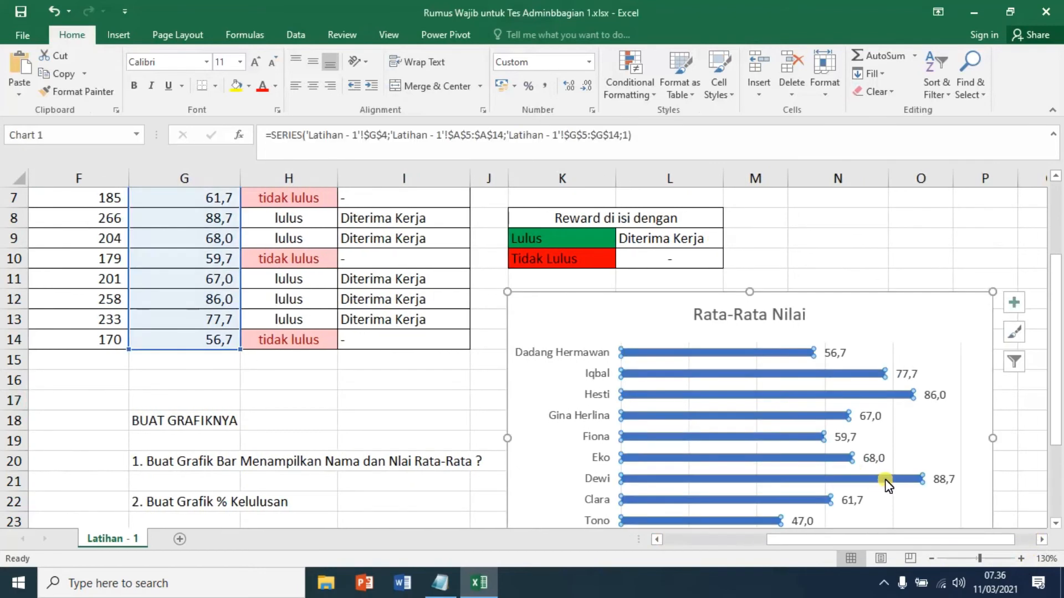
left_click(885, 479)
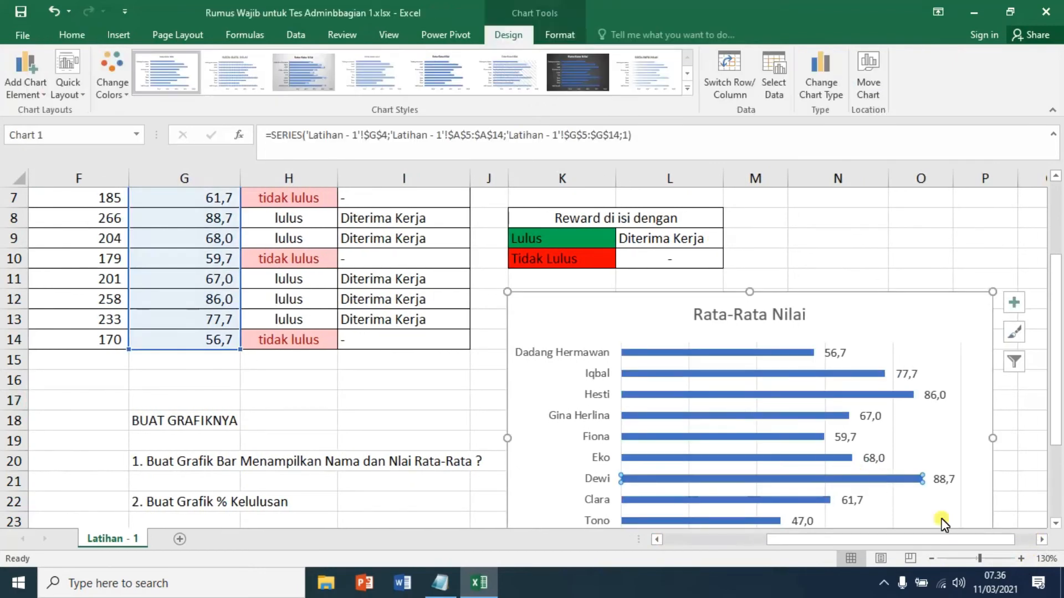
left_click(72, 35)
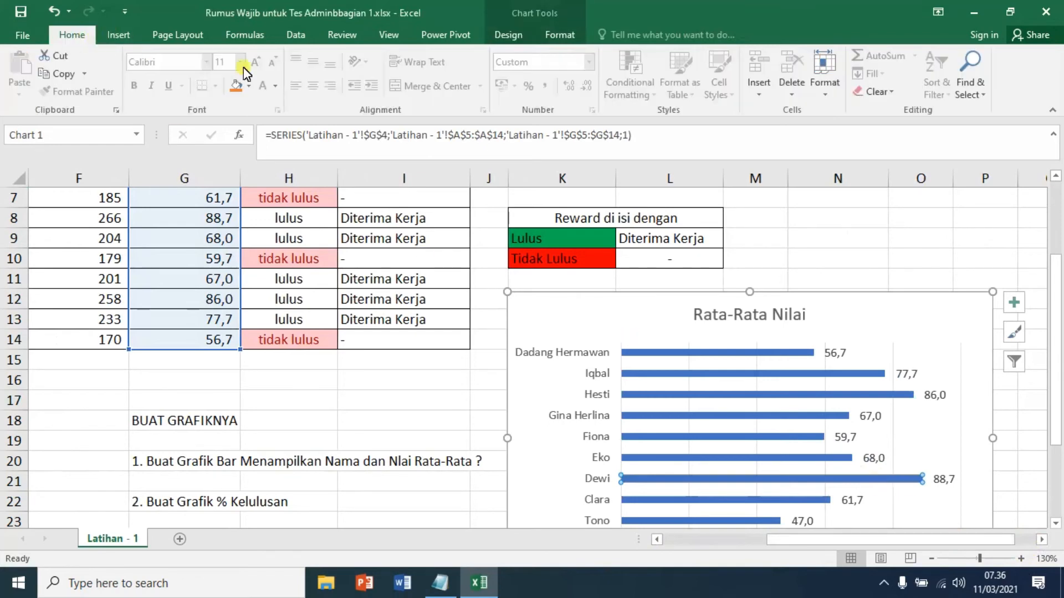
left_click(238, 87)
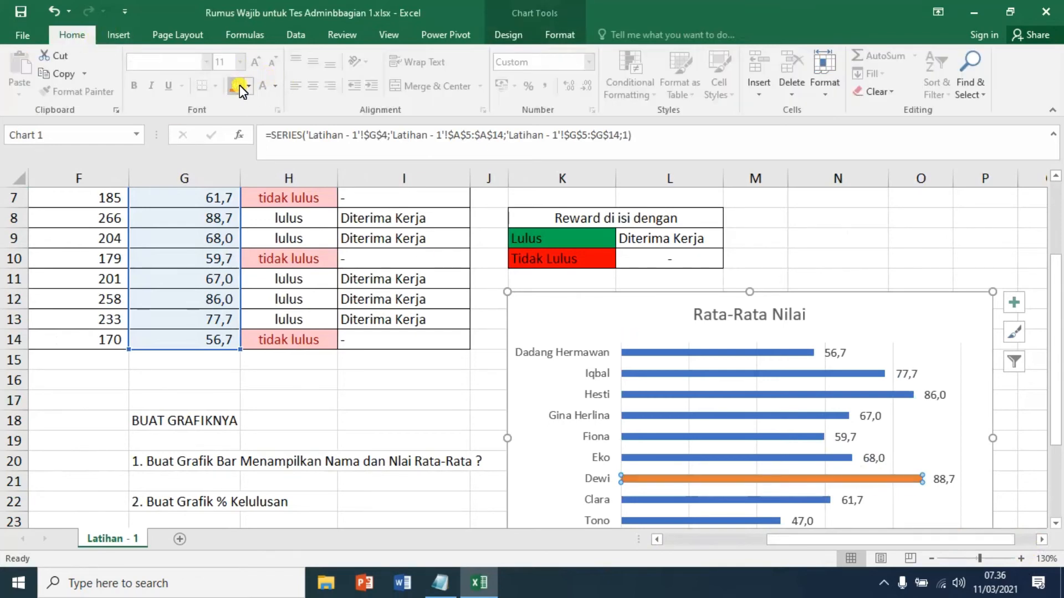
left_click(249, 87)
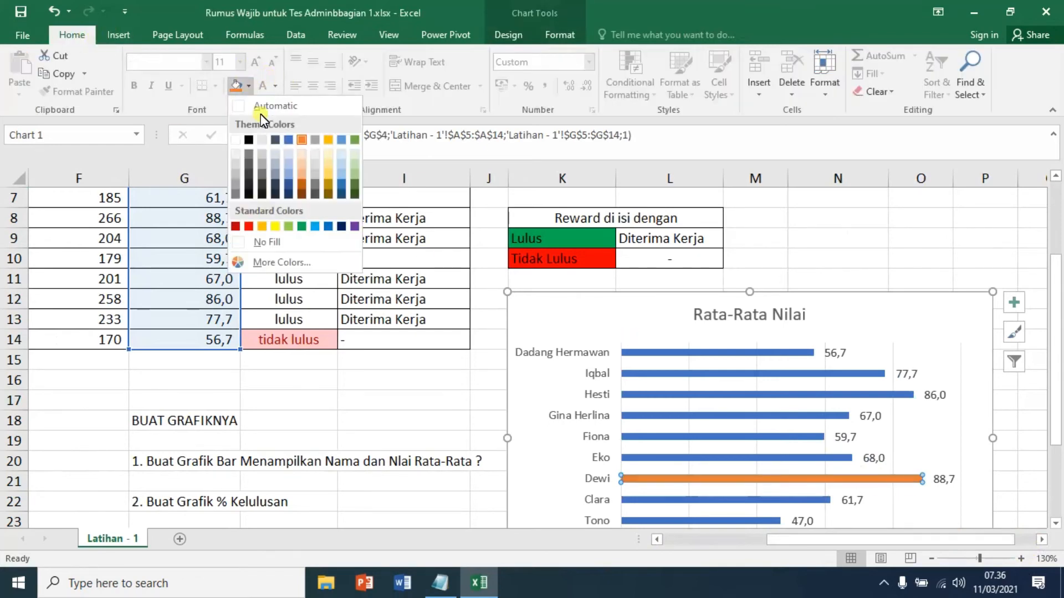
left_click(236, 227)
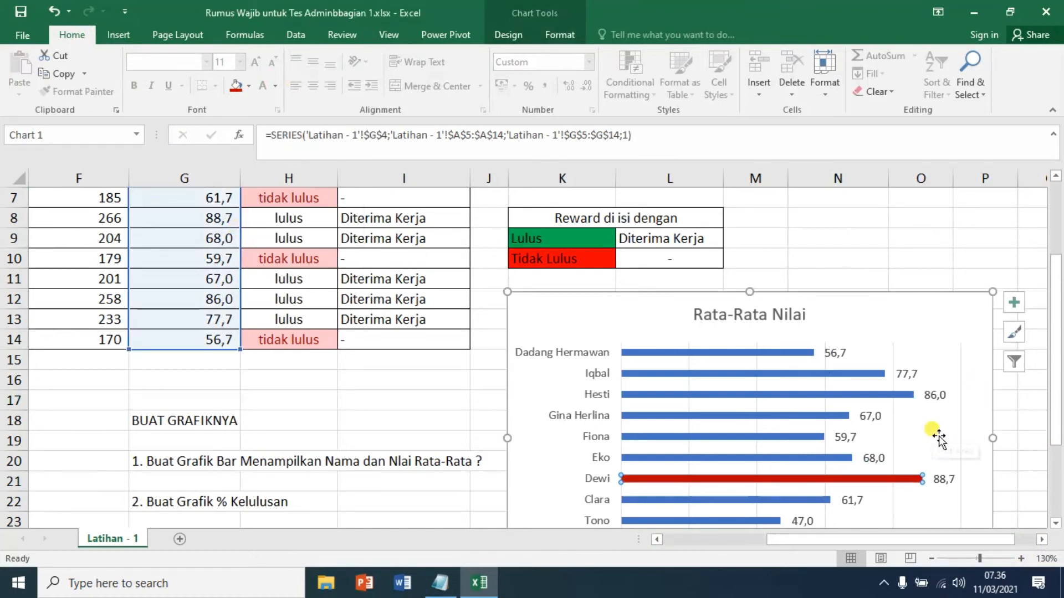
- Fill the lowest-scoring bar (47,0) in the Rata-Rata Nilai chart with the standard Green color
scroll(938, 438, "down", 1)
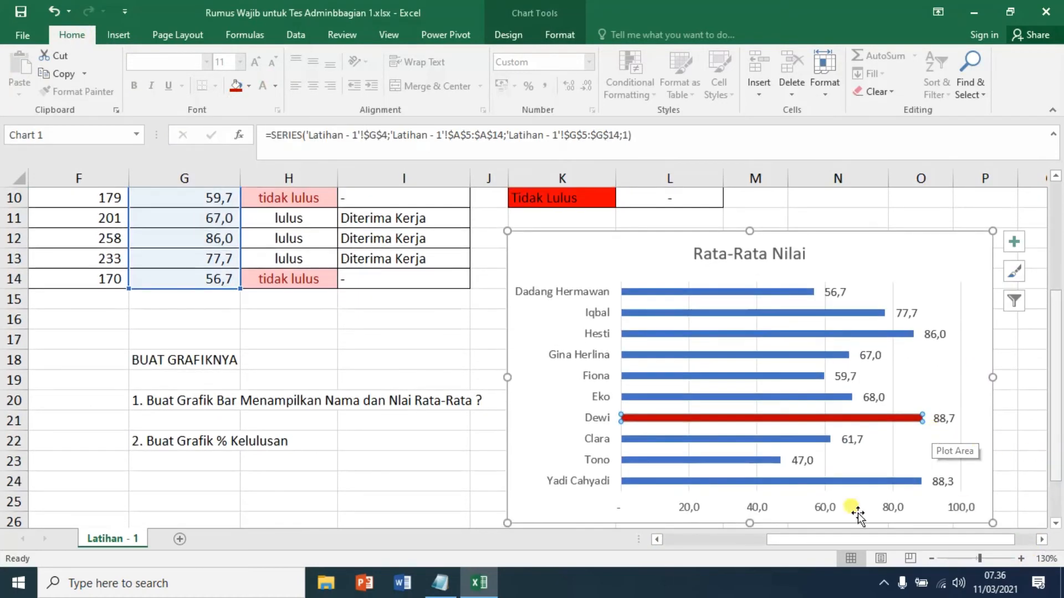
left_click(736, 461)
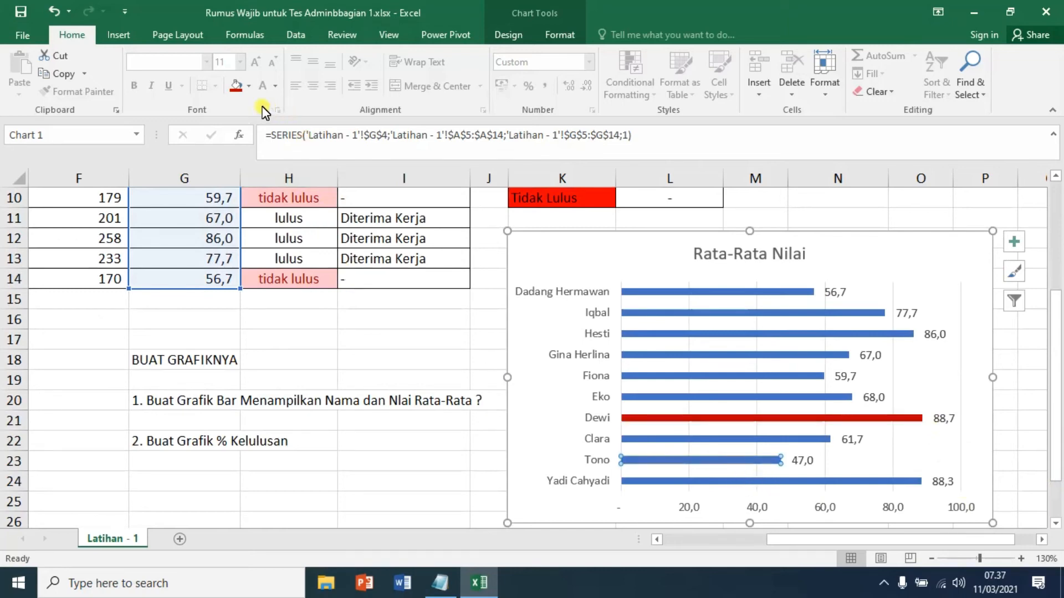
left_click(247, 87)
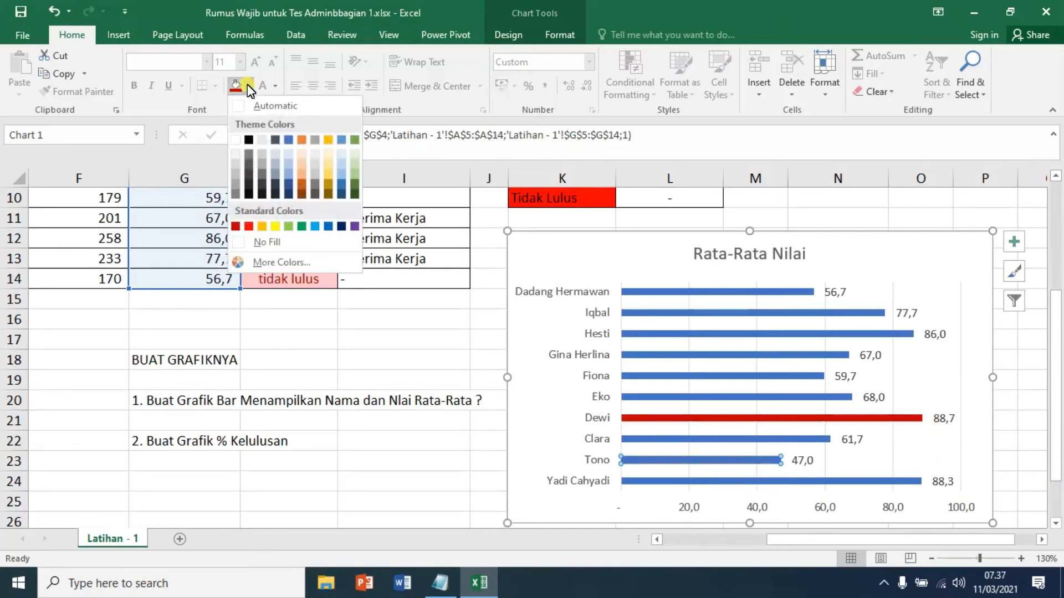
left_click(301, 227)
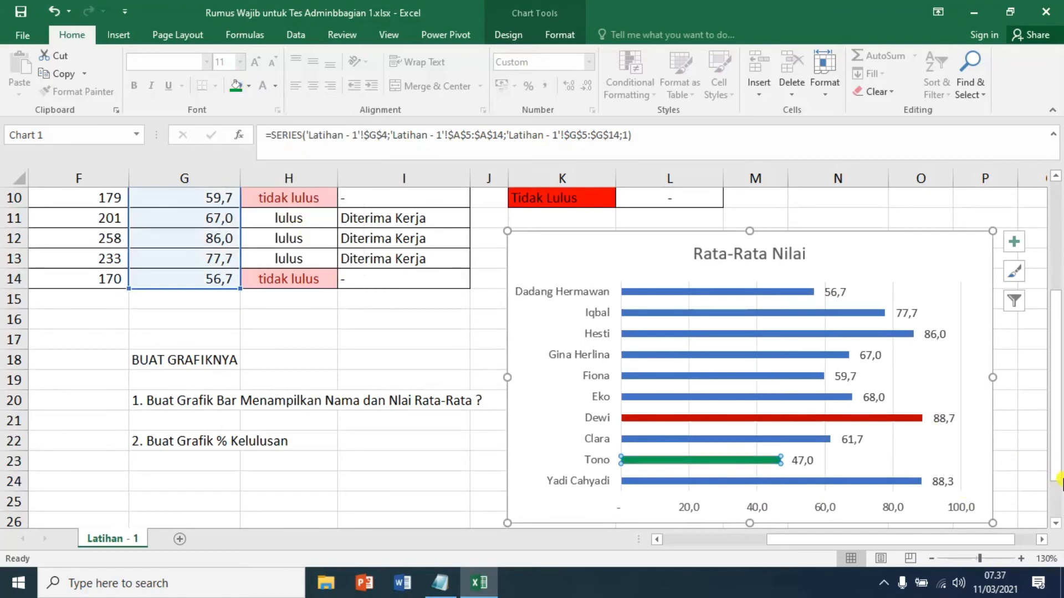
left_click(1029, 403)
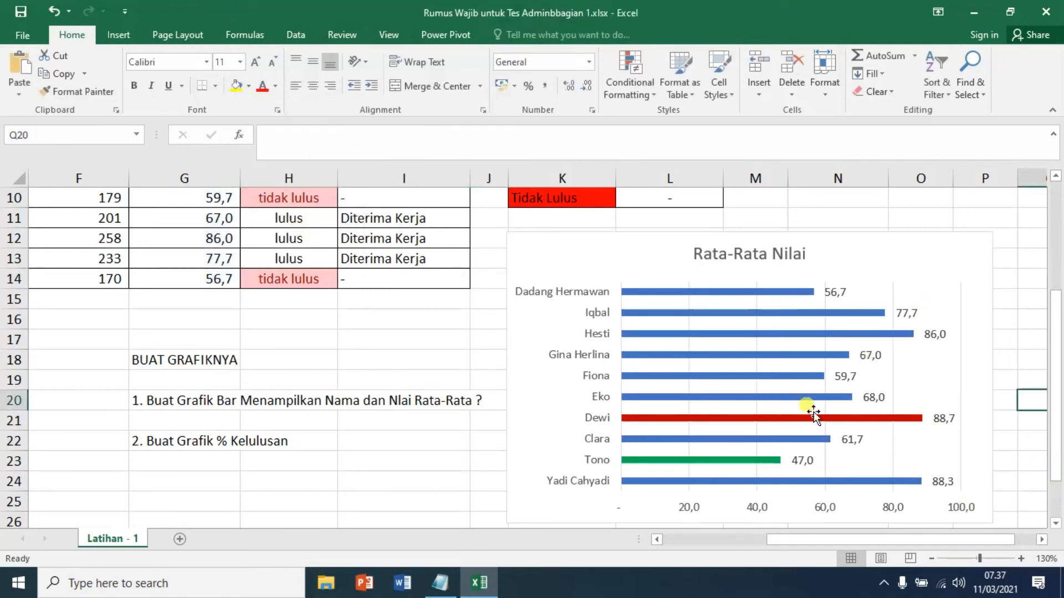
- Change the bar chart's title to "grafik rata-rata nilai"
left_click(790, 254)
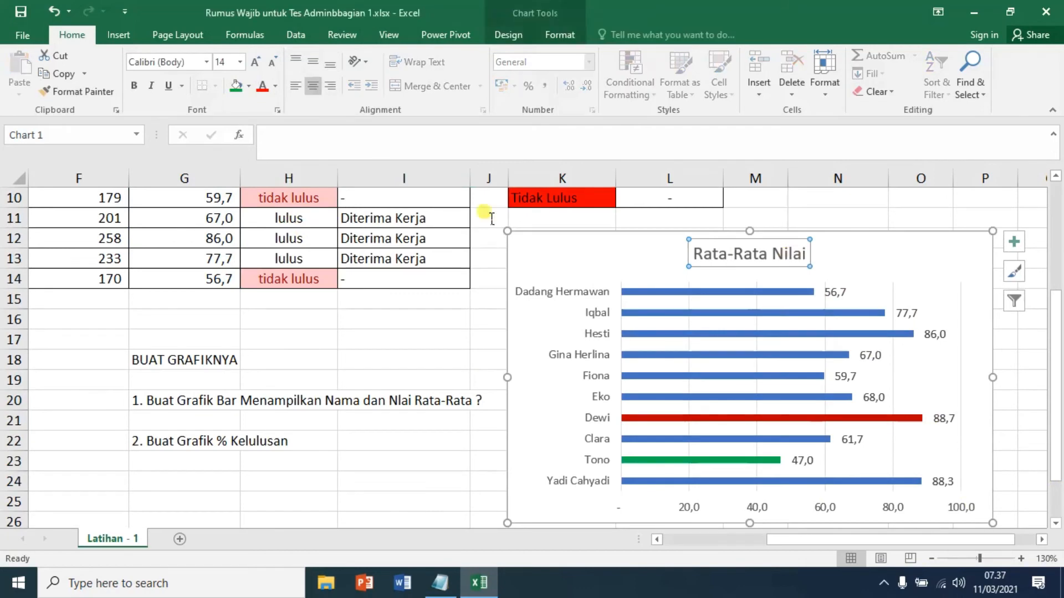
left_click(363, 148)
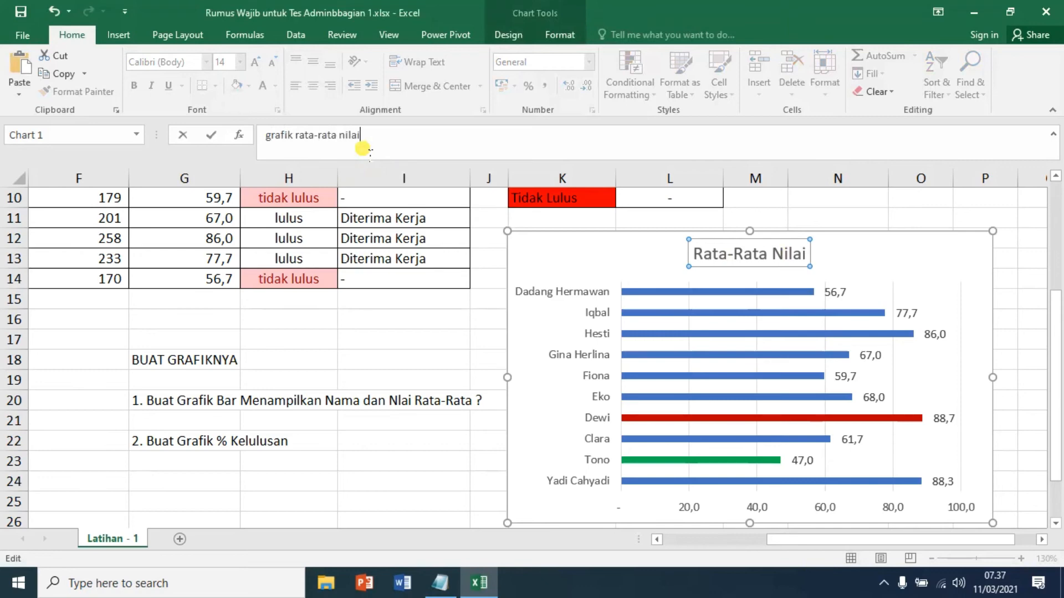
left_click(1014, 261)
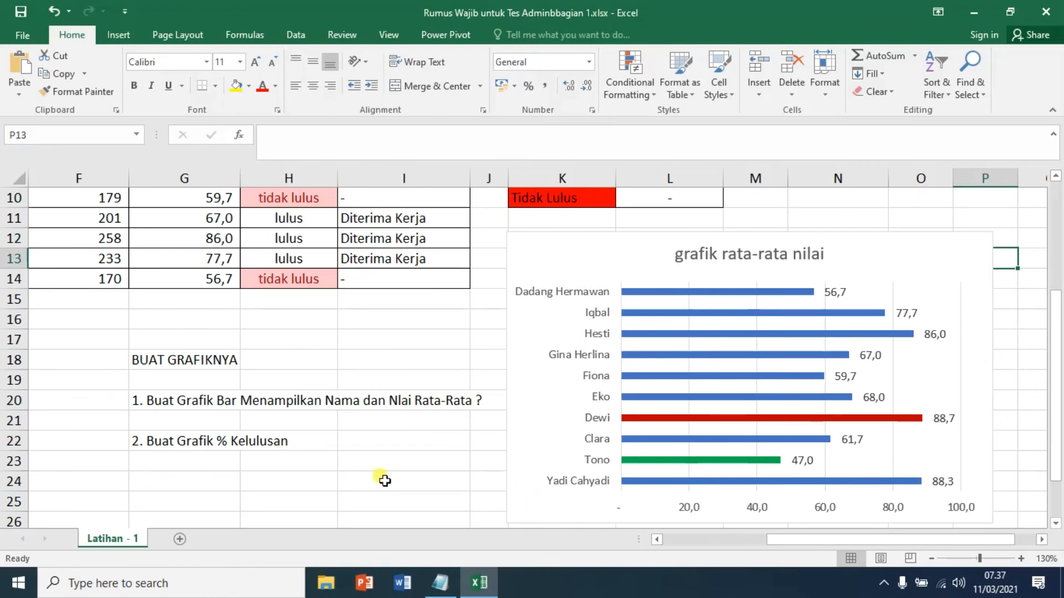
- Insert a 3-D pie chart of the passed and failed applicant counts in E21:E22 and move it below the Grafik % Kelulusan question
left_click(657, 540)
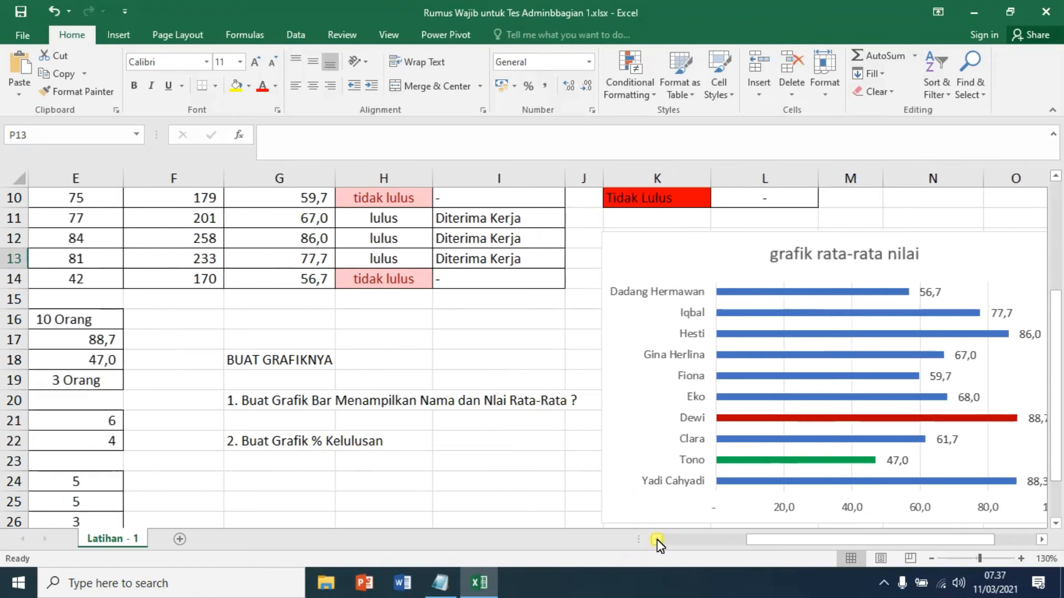
left_click(656, 540)
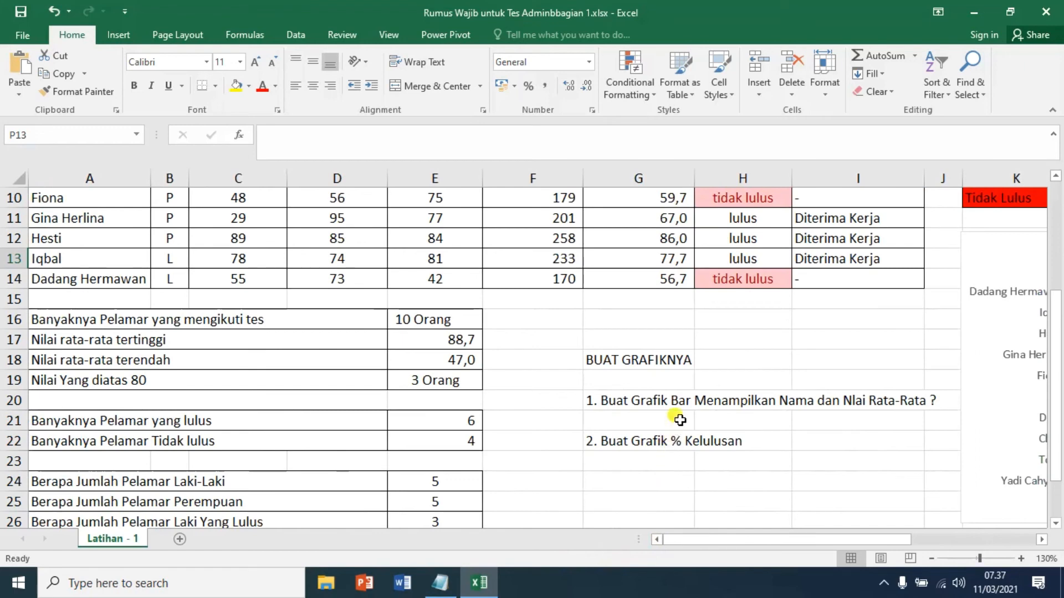
scroll(705, 460, "down", 1)
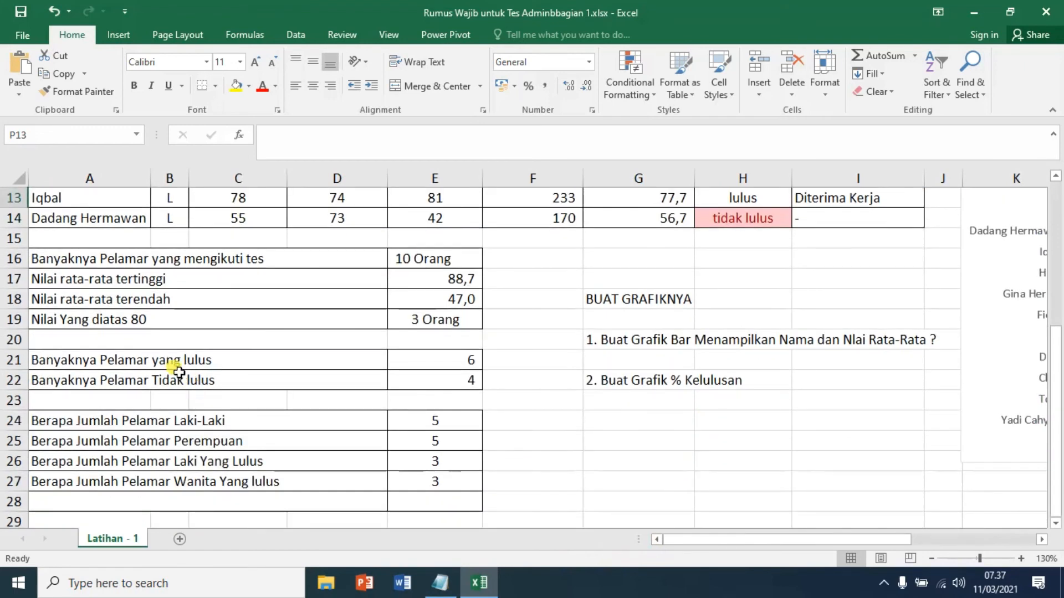
left_click_drag(470, 363, 474, 381)
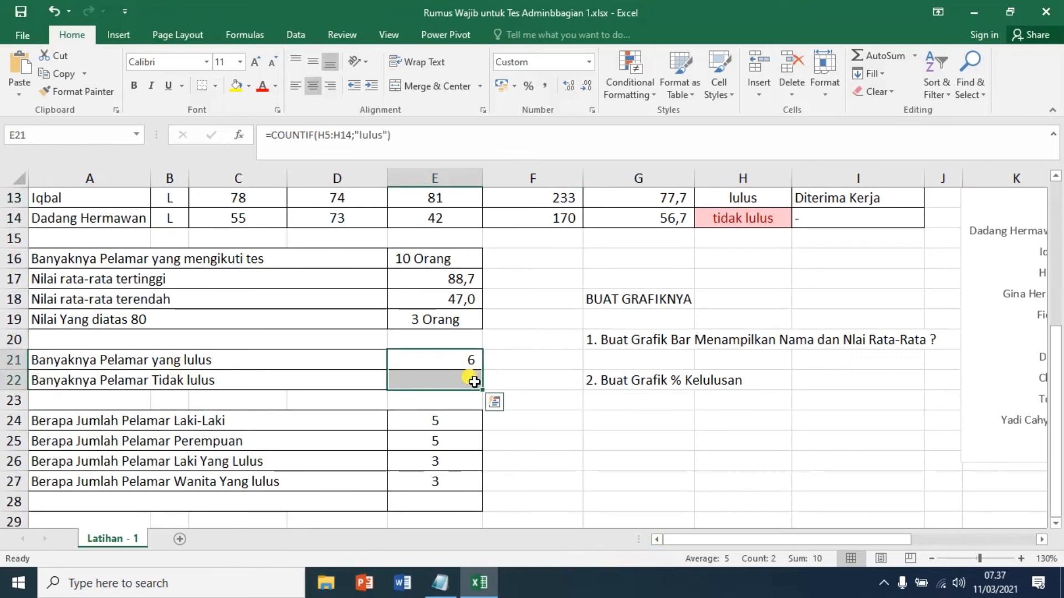
left_click(124, 34)
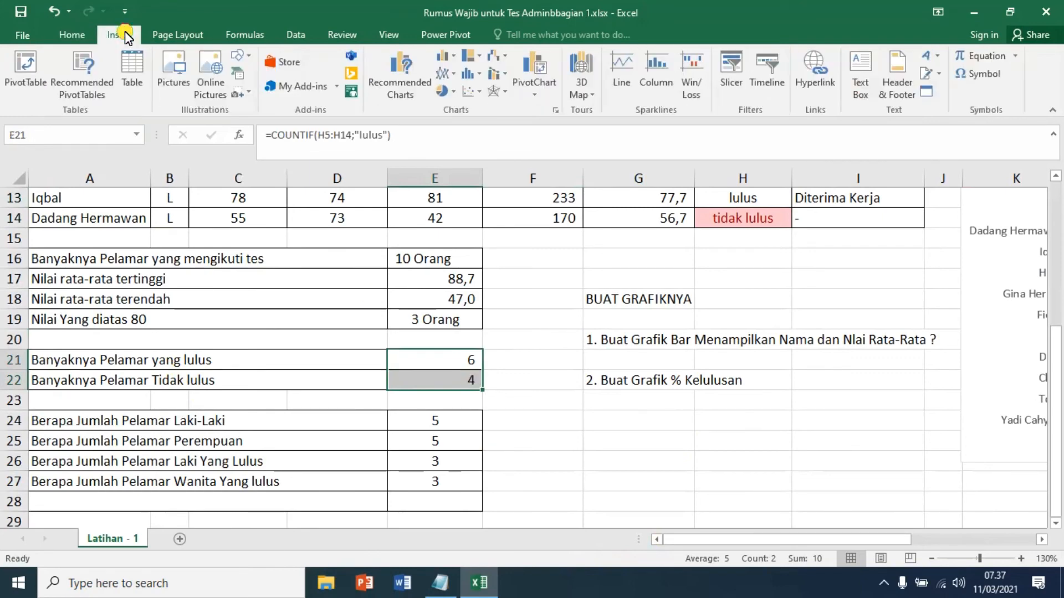
left_click(457, 91)
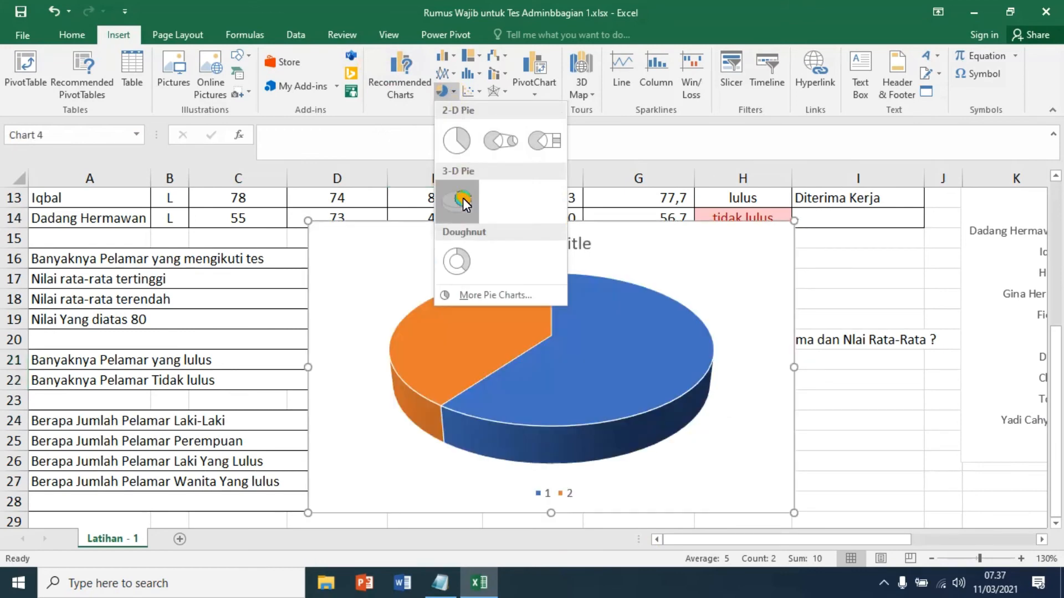
left_click(463, 198)
left_click_drag(658, 243, 876, 440)
scroll(862, 444, "down", 3)
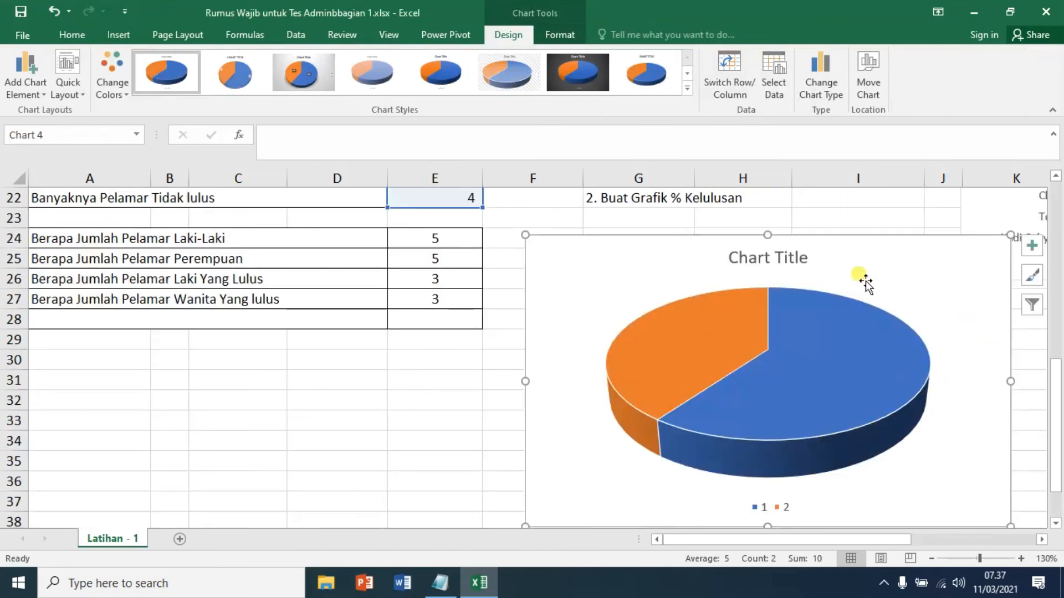
- Add data labels to the slices of the 3-D pie chart
left_click(836, 375)
right_click(829, 358)
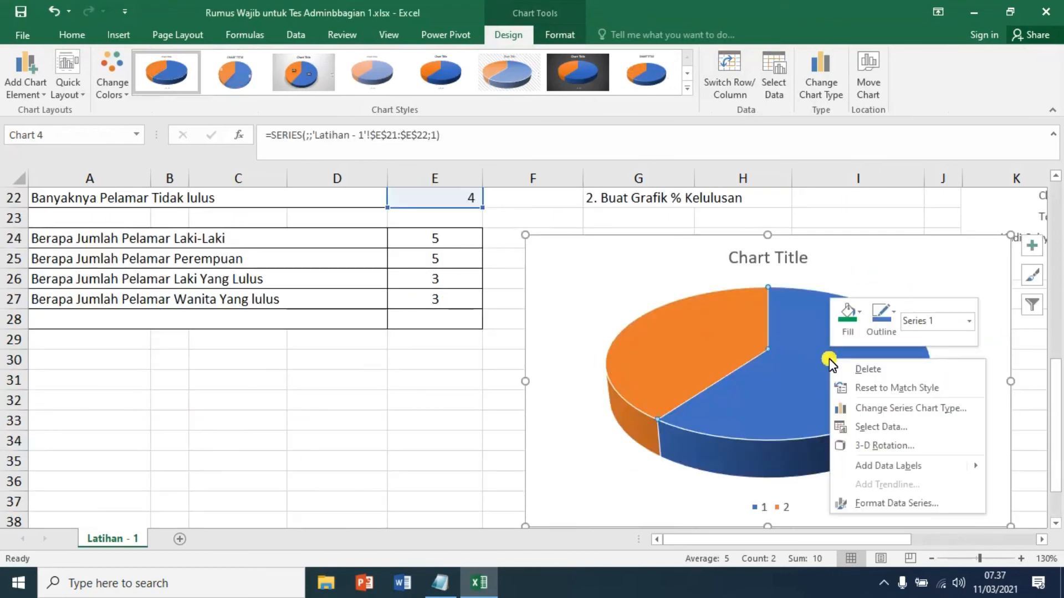
mouse_move(940, 477)
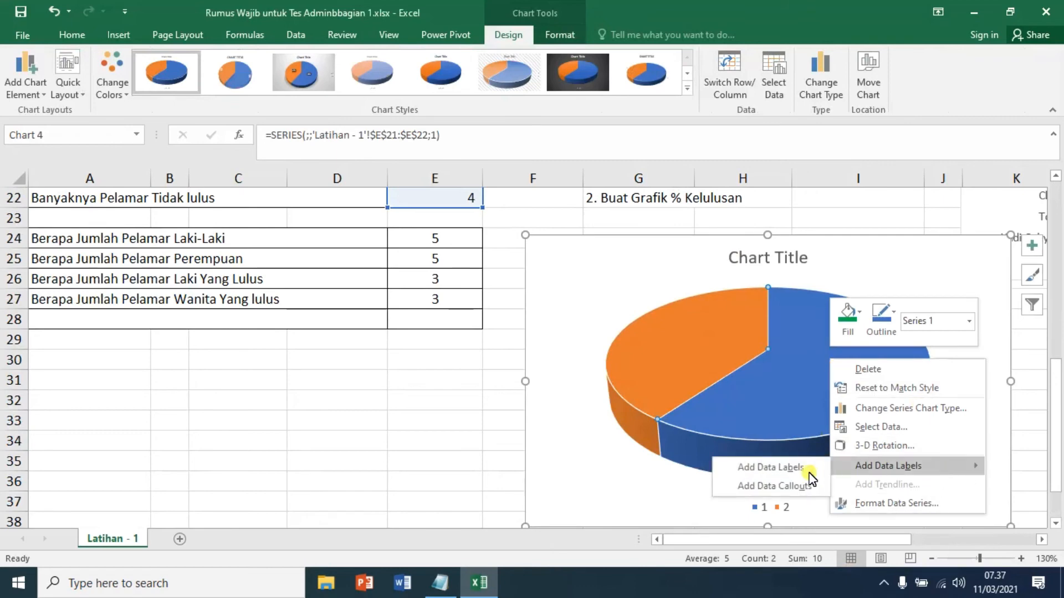
left_click(784, 470)
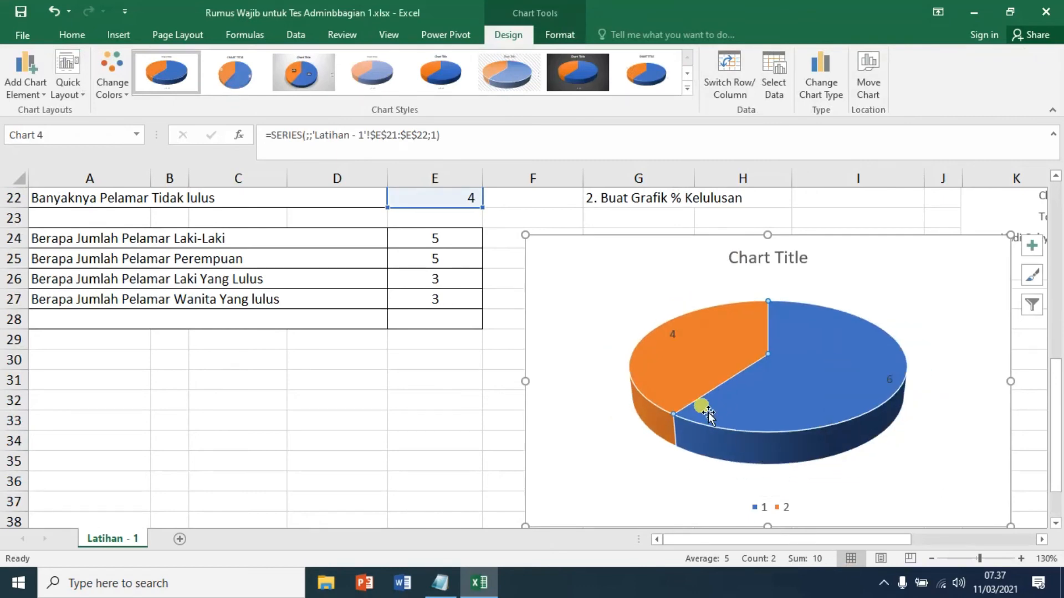
- Format the pie chart's data labels to show Percentage and Category Name instead of Value
left_click(891, 380)
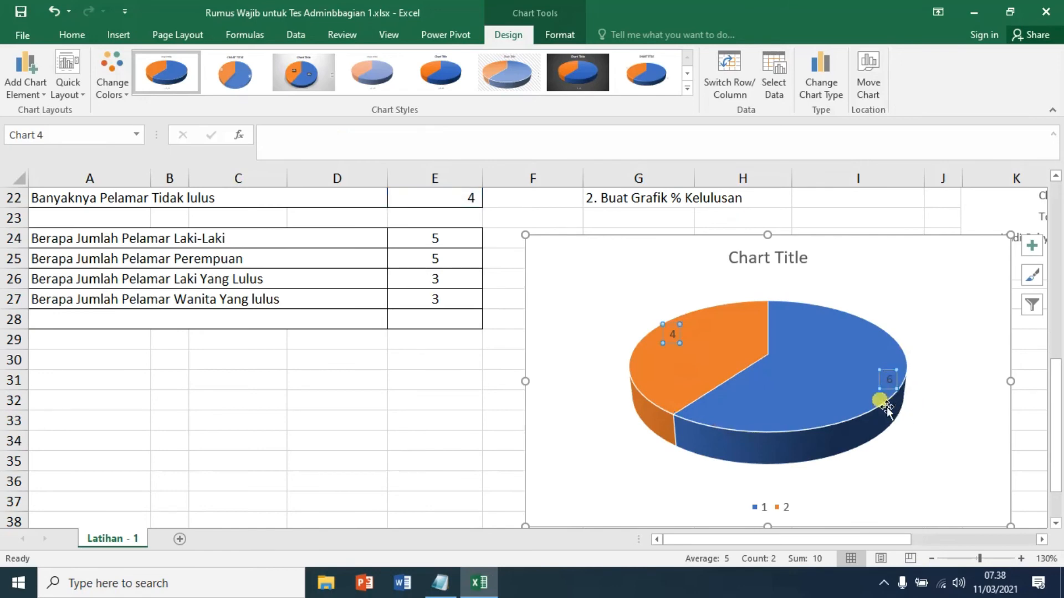
right_click(890, 374)
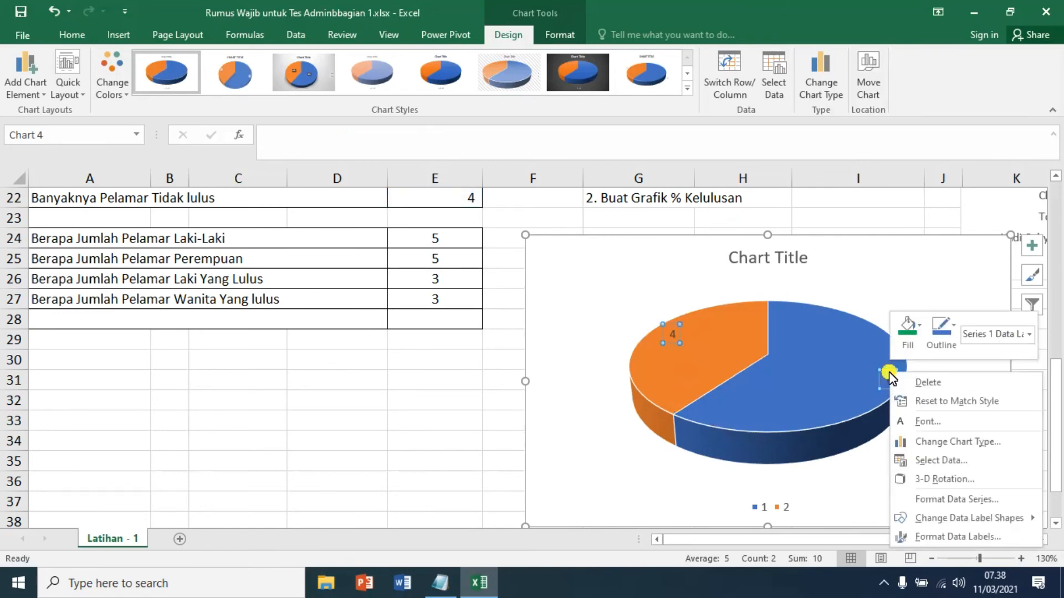
left_click(965, 536)
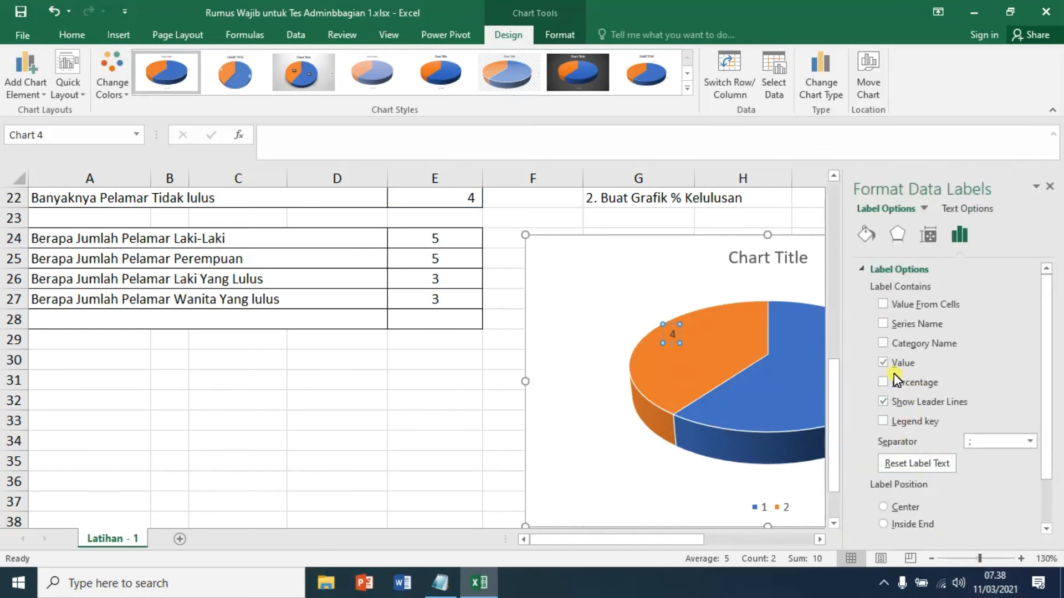
left_click(883, 363)
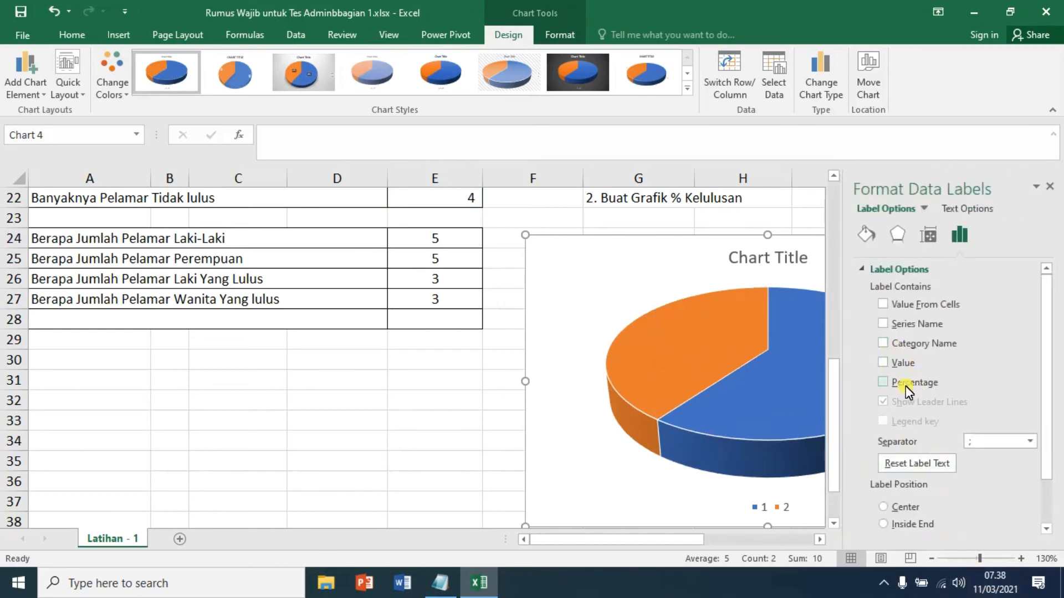
left_click(884, 382)
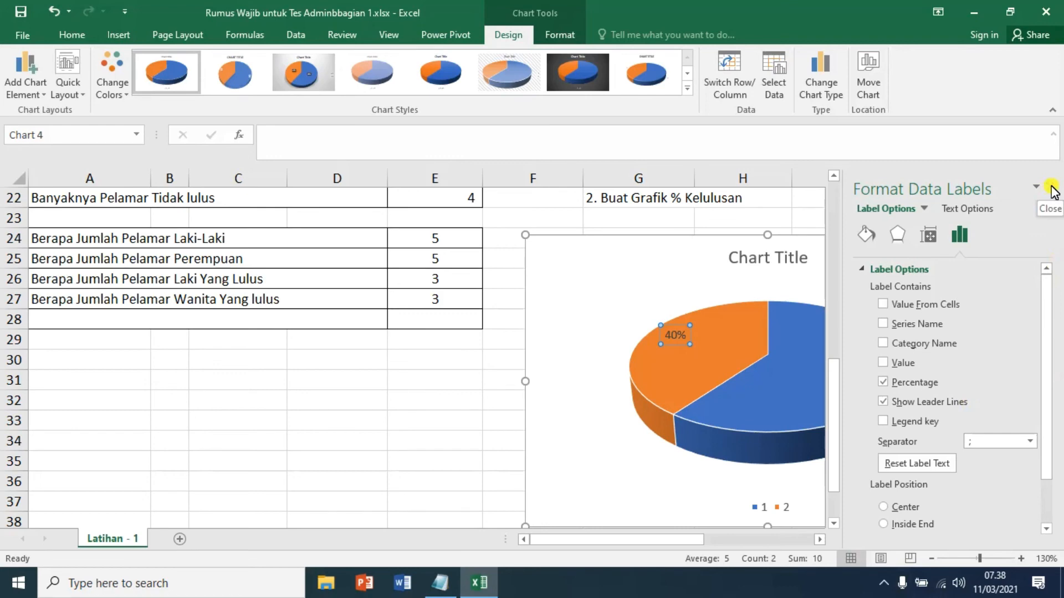
left_click(883, 344)
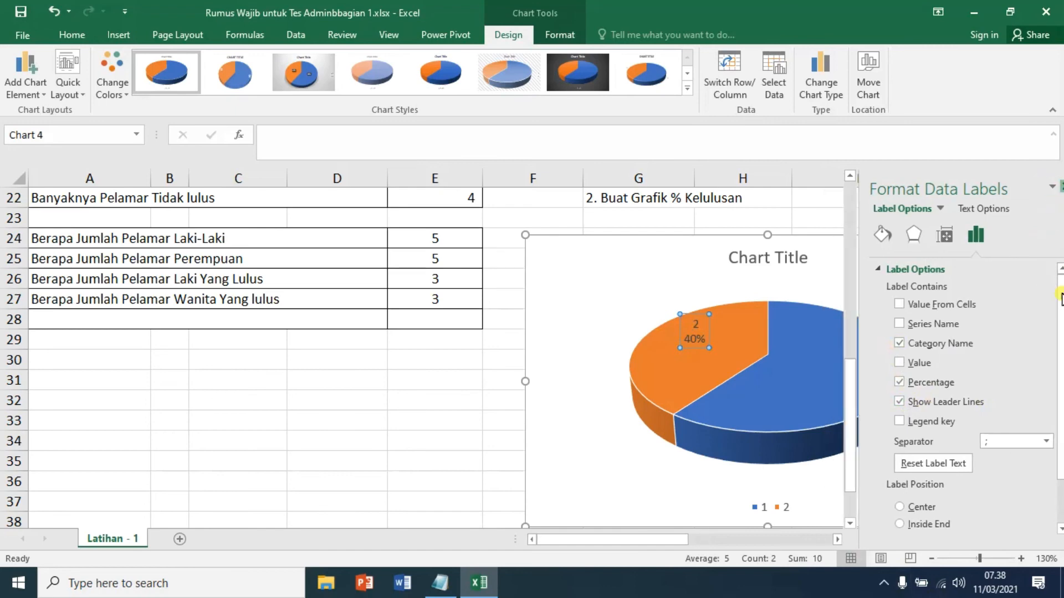
left_click(1053, 187)
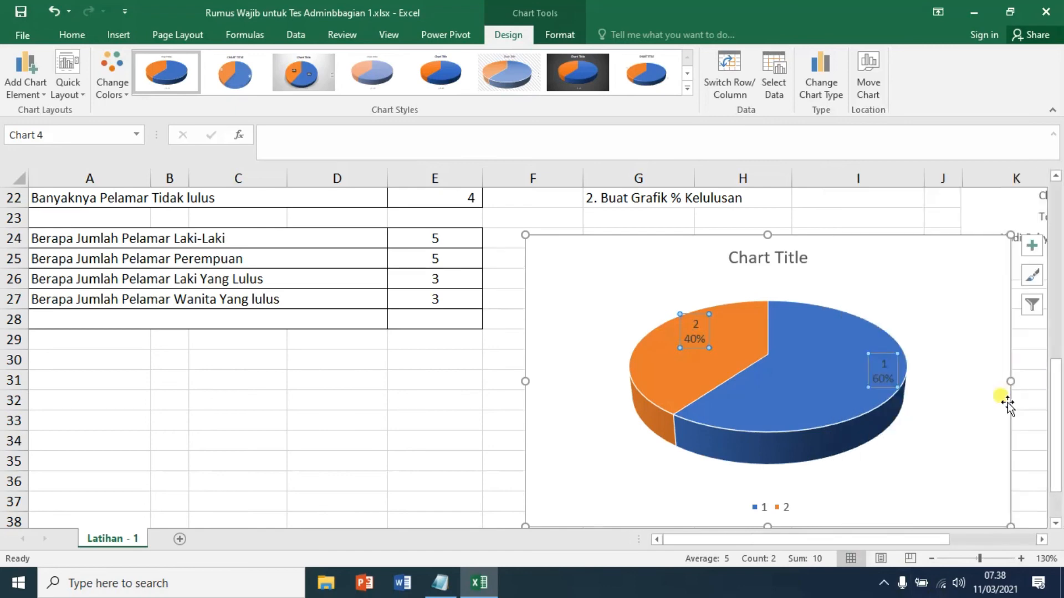
- Set the font size of the pie chart's data labels to 14
left_click(69, 36)
left_click(239, 61)
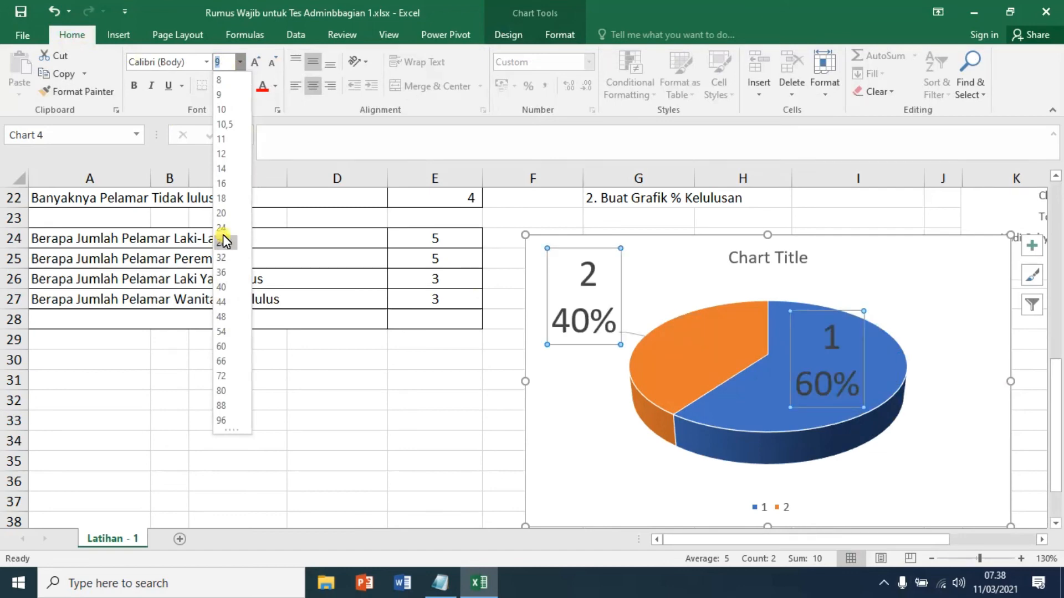
left_click(227, 171)
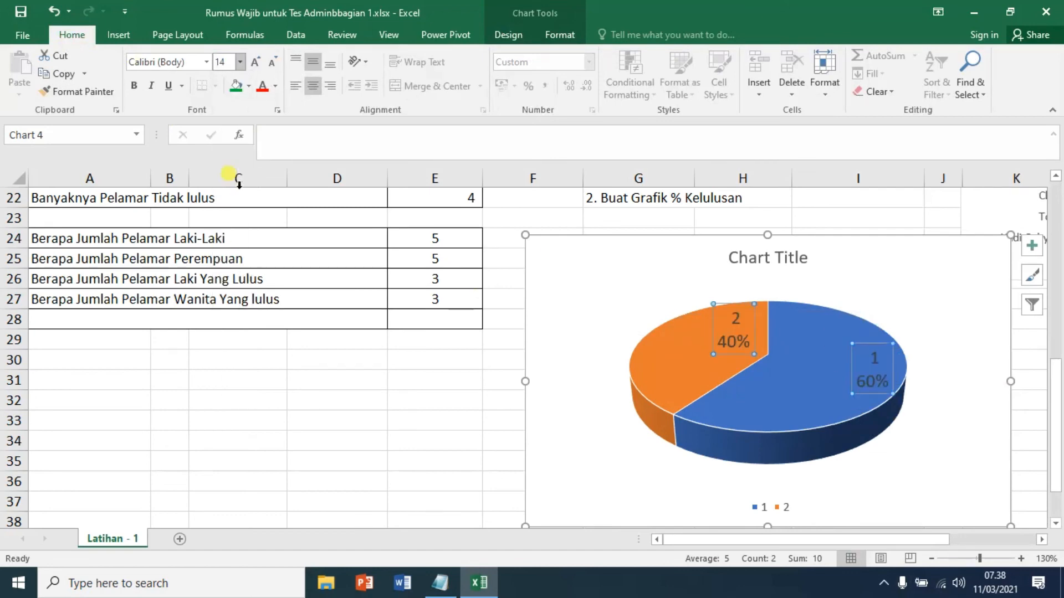
left_click(923, 417)
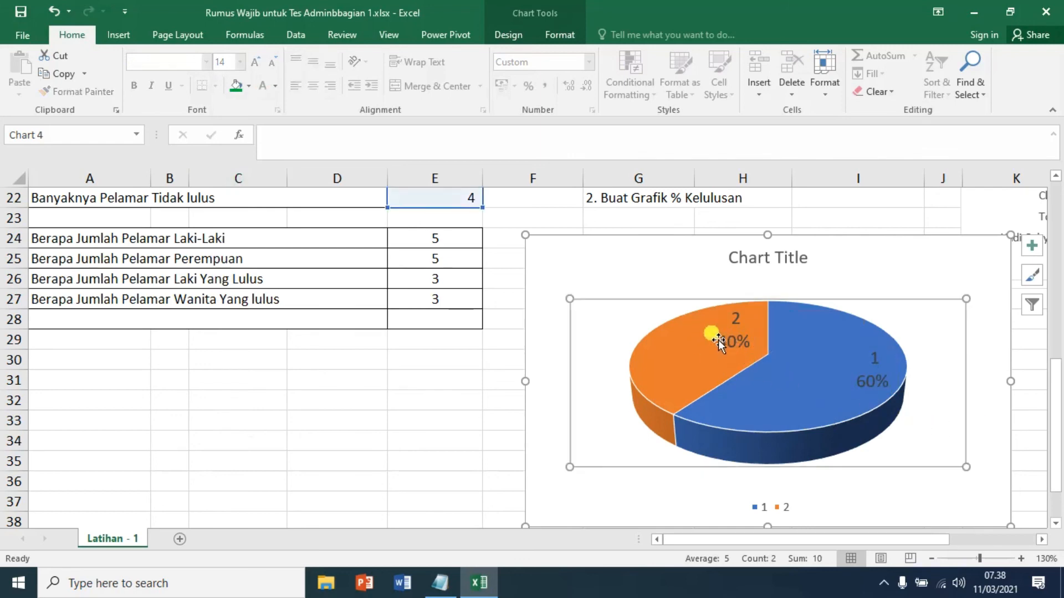
- Replace the category name in the orange slice's data label with "Tidak Lulus", keeping its percentage
left_click(871, 390)
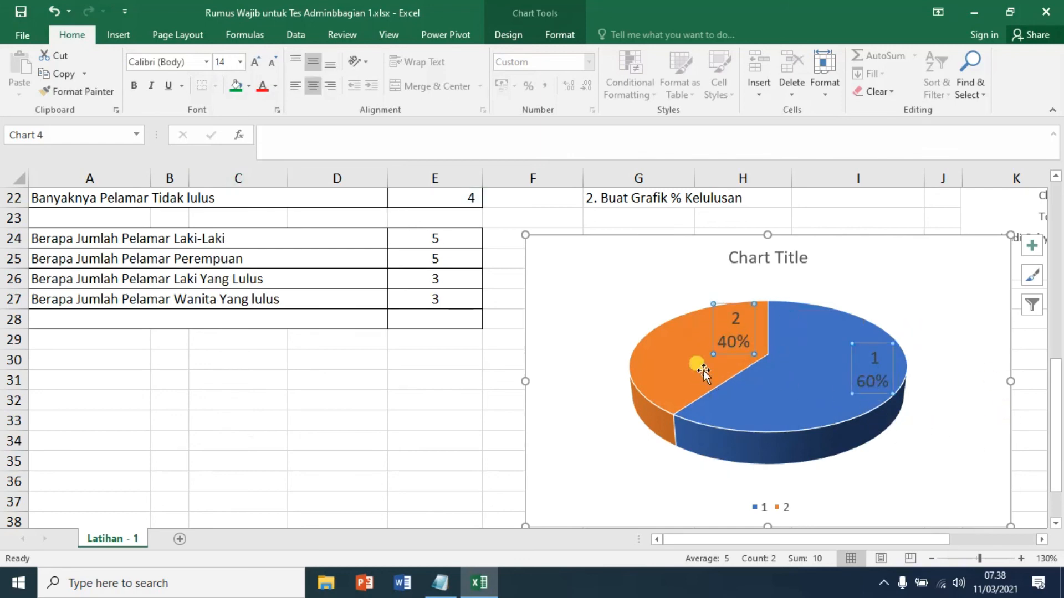
left_click(737, 320)
double_click(737, 320)
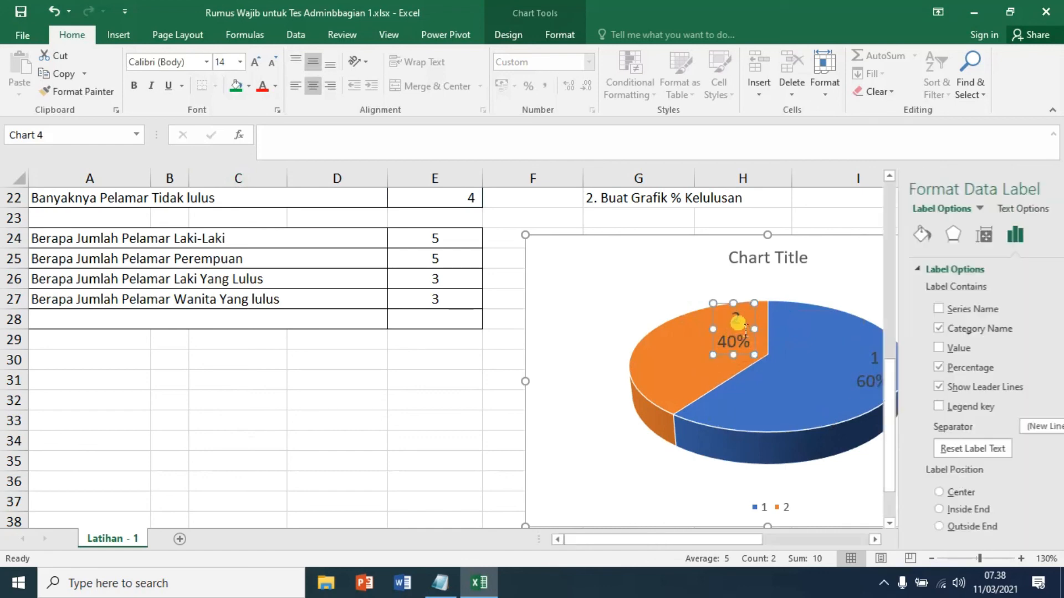
double_click(737, 320)
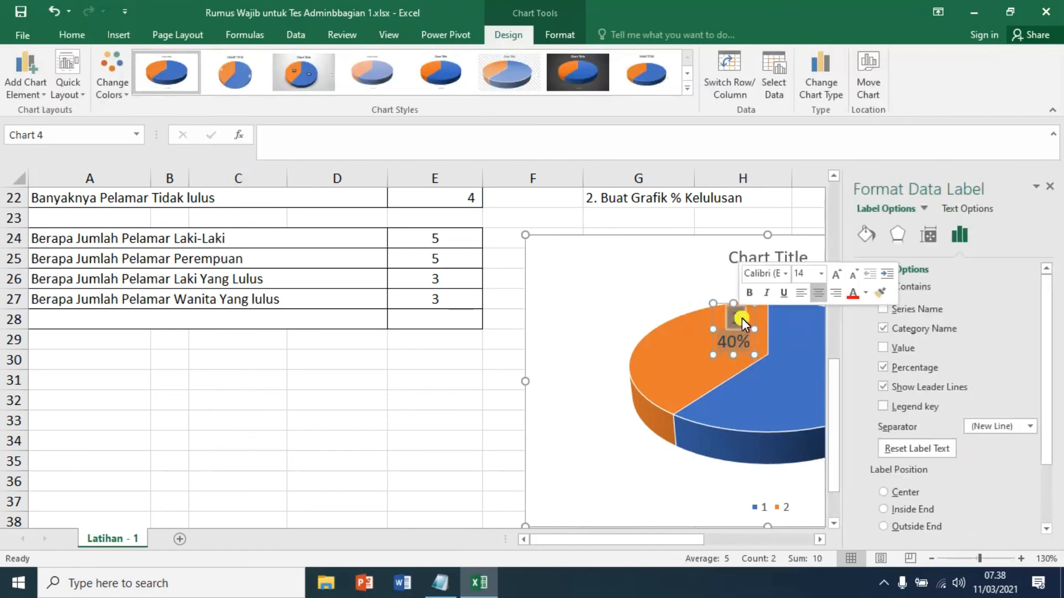
type("Tidak Lulus")
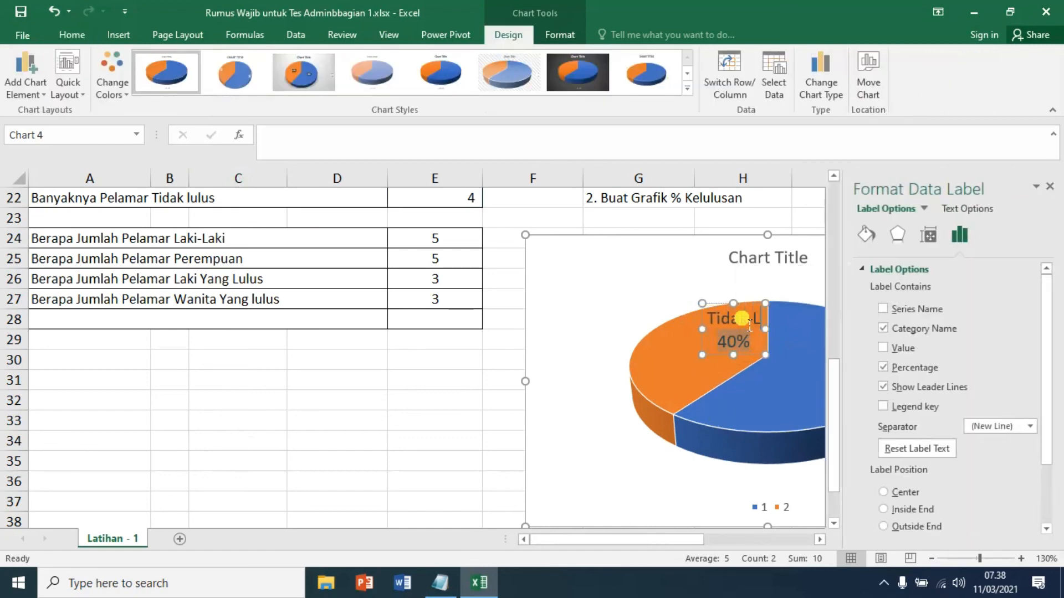
left_click(600, 303)
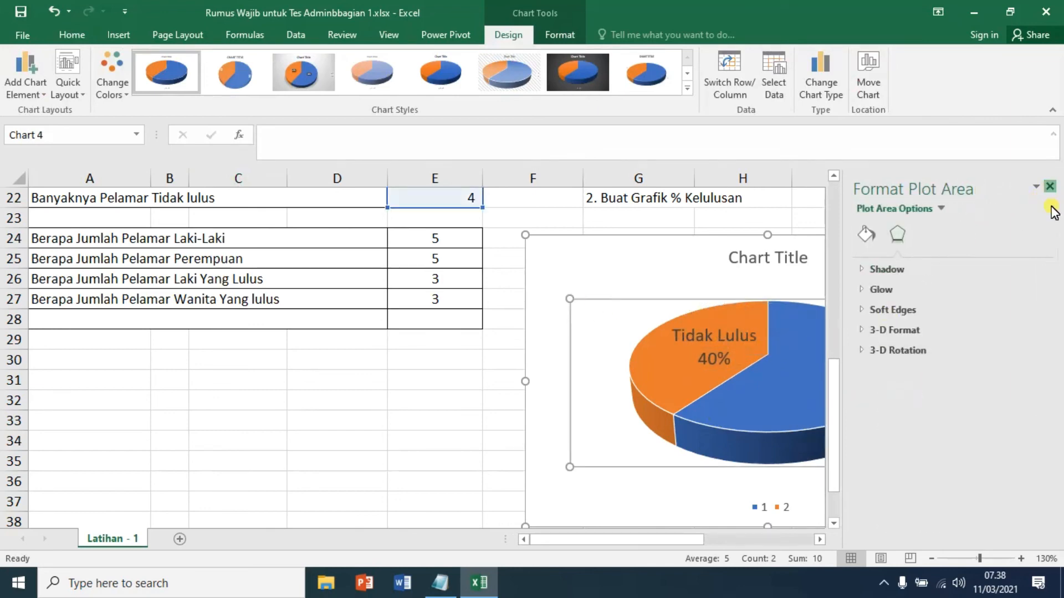
left_click(1050, 188)
left_click(895, 381)
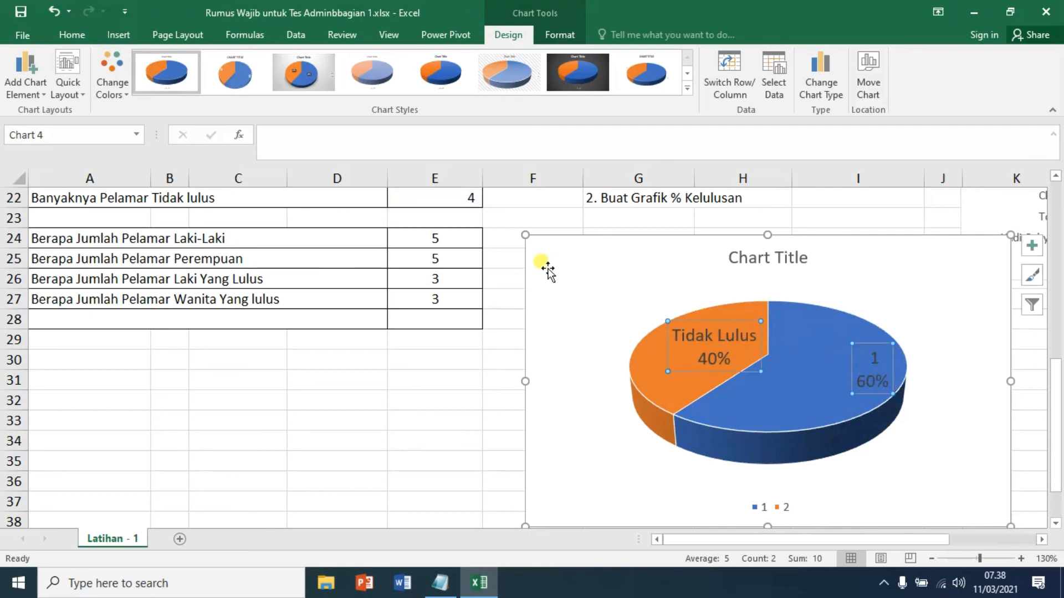
left_click(881, 367)
double_click(881, 367)
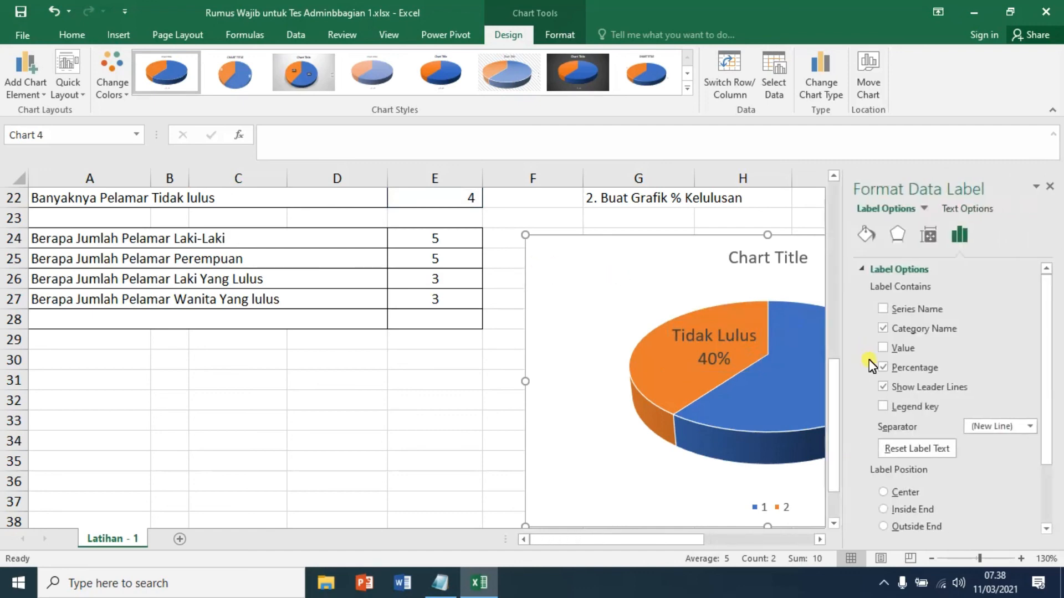
left_click(795, 337)
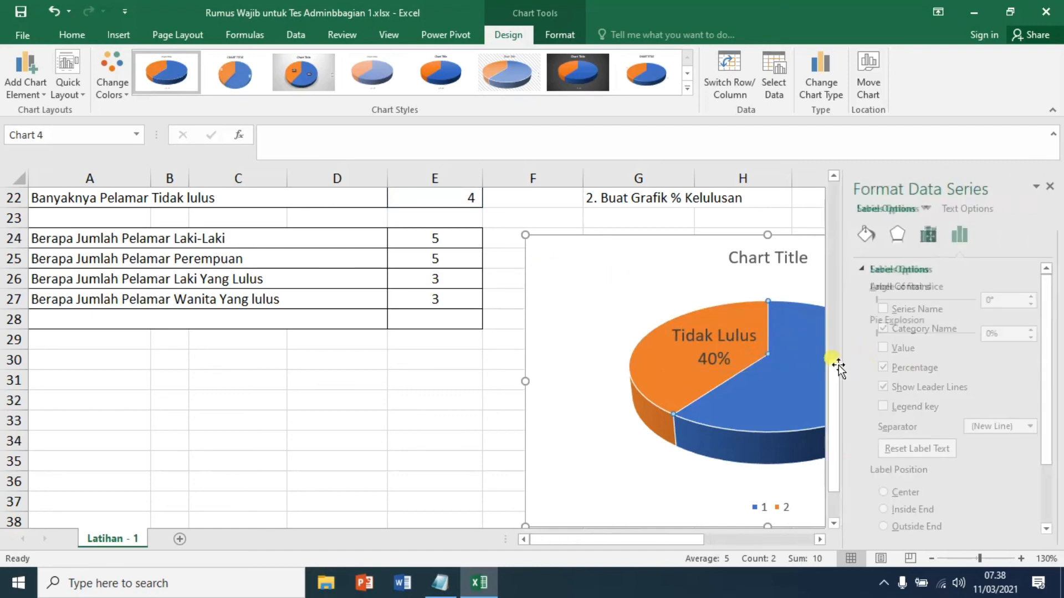
left_click(1052, 189)
- Replace the category name in the blue slice's data label with "Lulus", keeping its percentage
left_click(880, 364)
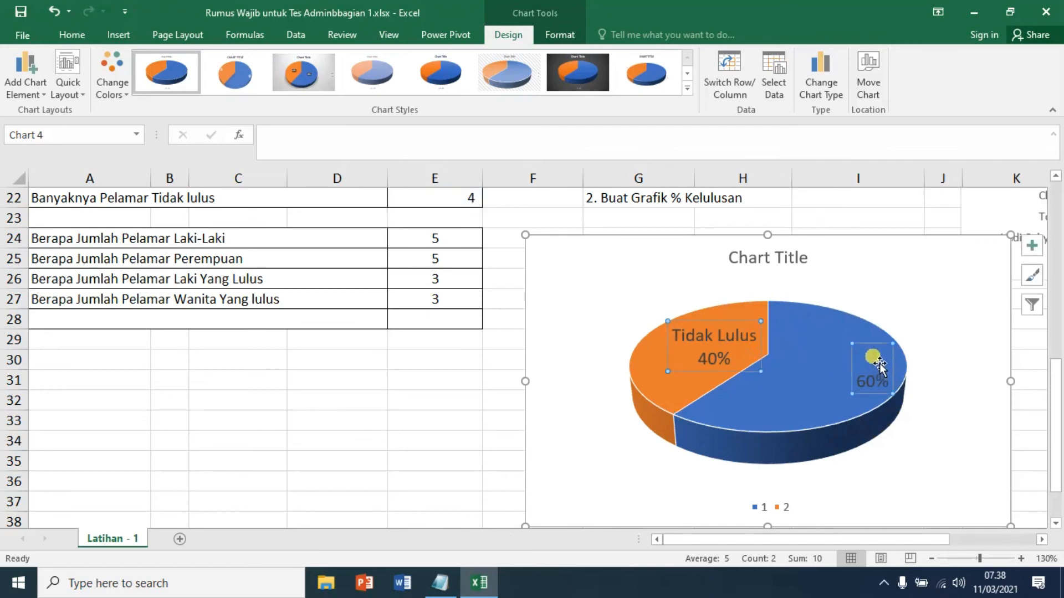
left_click(880, 365)
left_click(878, 357)
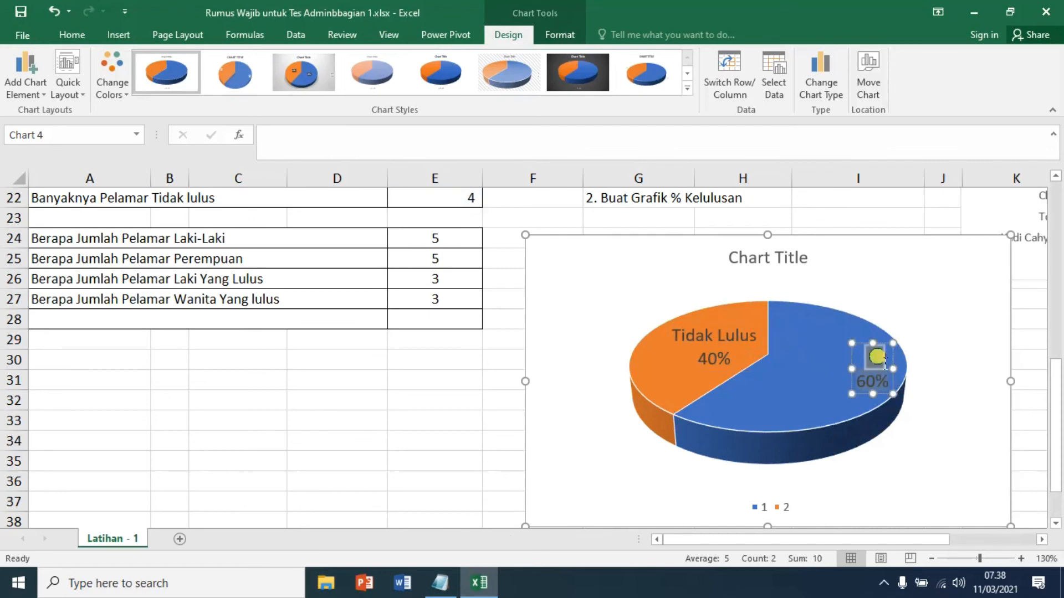
type("Lulus")
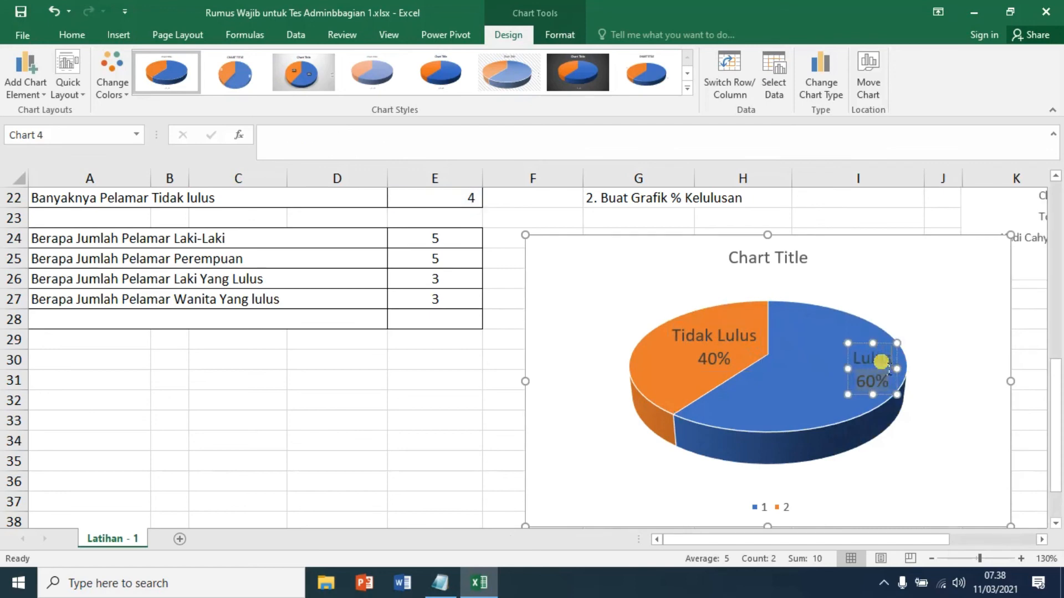
left_click(683, 475)
- Delete the pie chart's legend and change the chart title to "grafik persentase kelulusan"
left_click(778, 508)
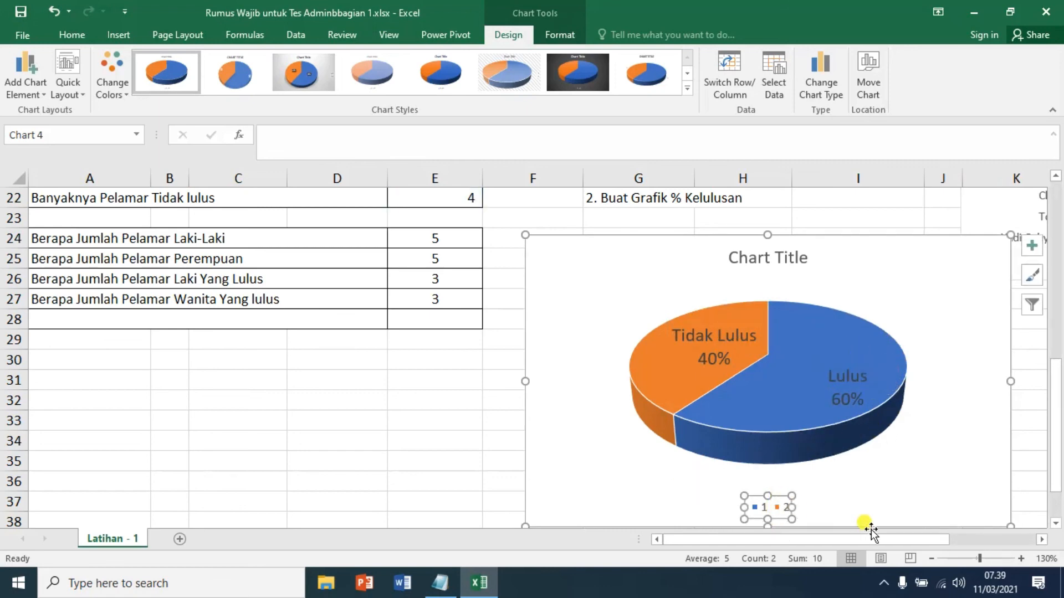
key("Delete")
left_click(757, 256)
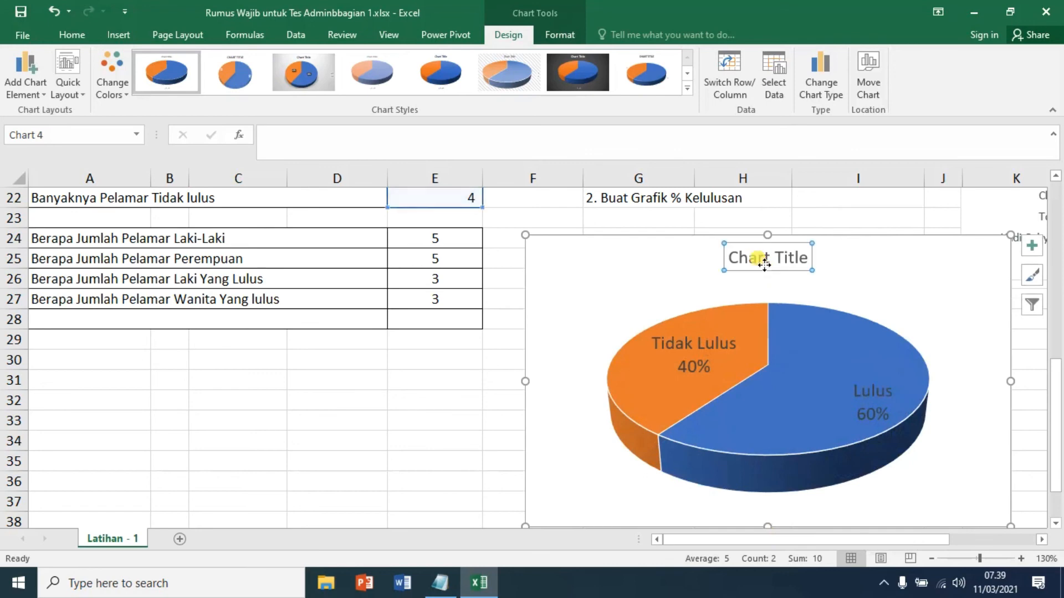
type("grafik persentase kelulusan")
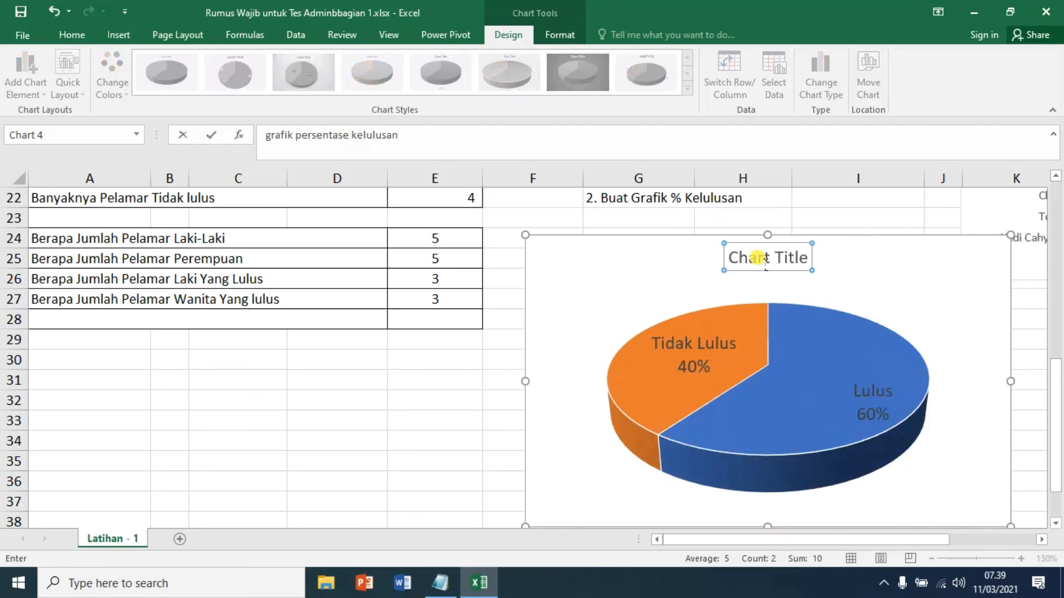
left_click(339, 424)
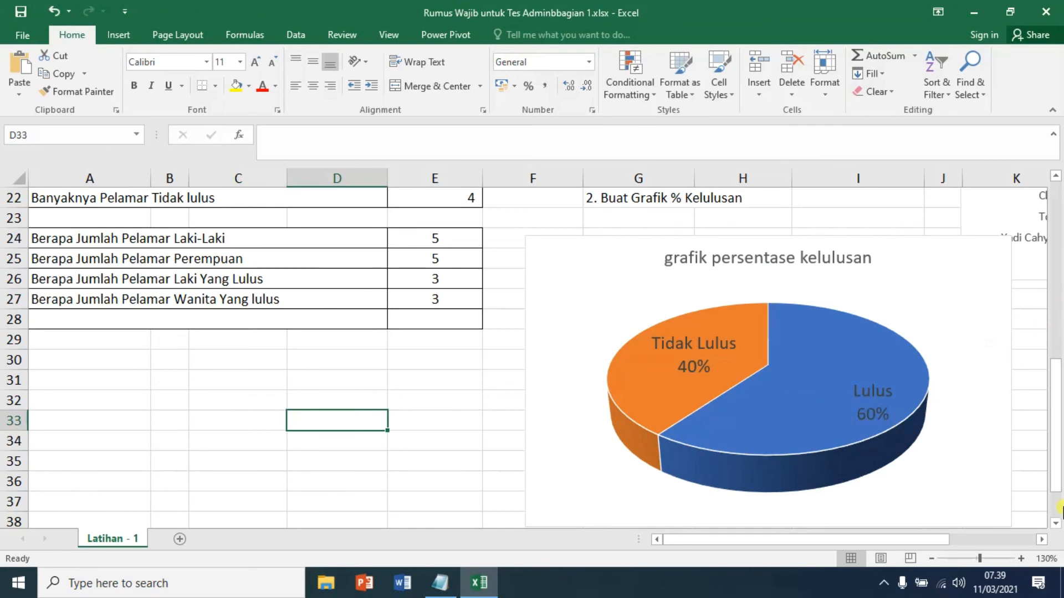
- Review the list of formulas and features in the RUMUS.txt Notepad file, and return to Excel to look over the completed applicant table
scroll(922, 412, "up", 3)
scroll(922, 413, "up", 3)
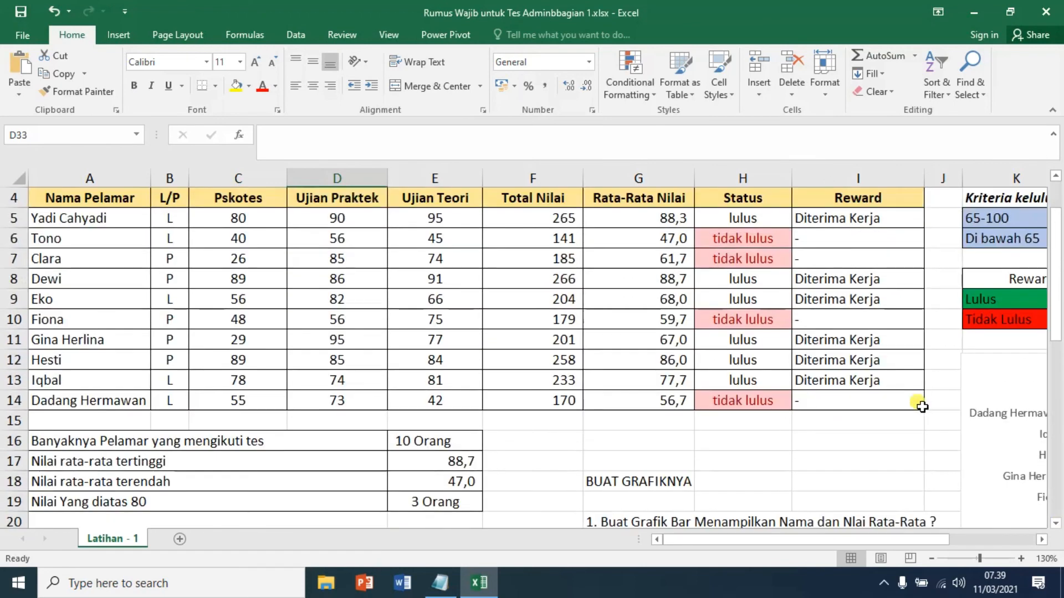
left_click(450, 585)
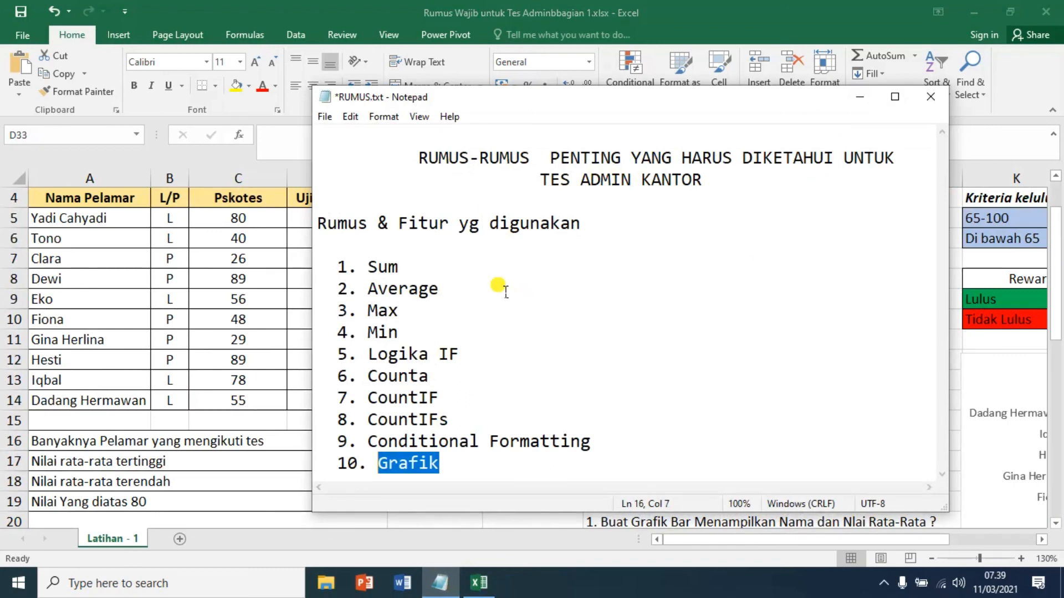
left_click(858, 100)
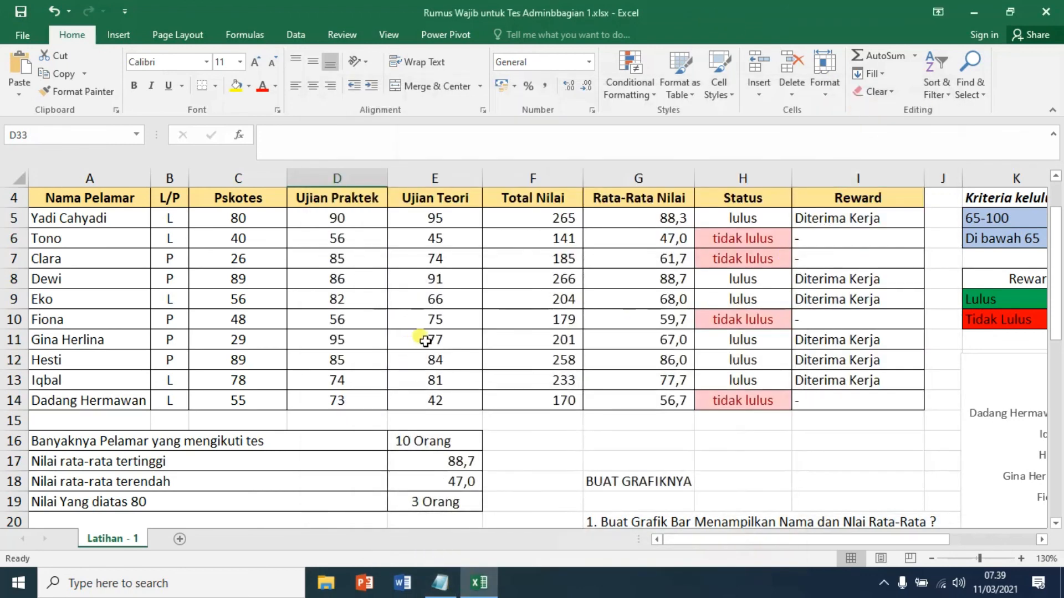
scroll(467, 357, "up", 1)
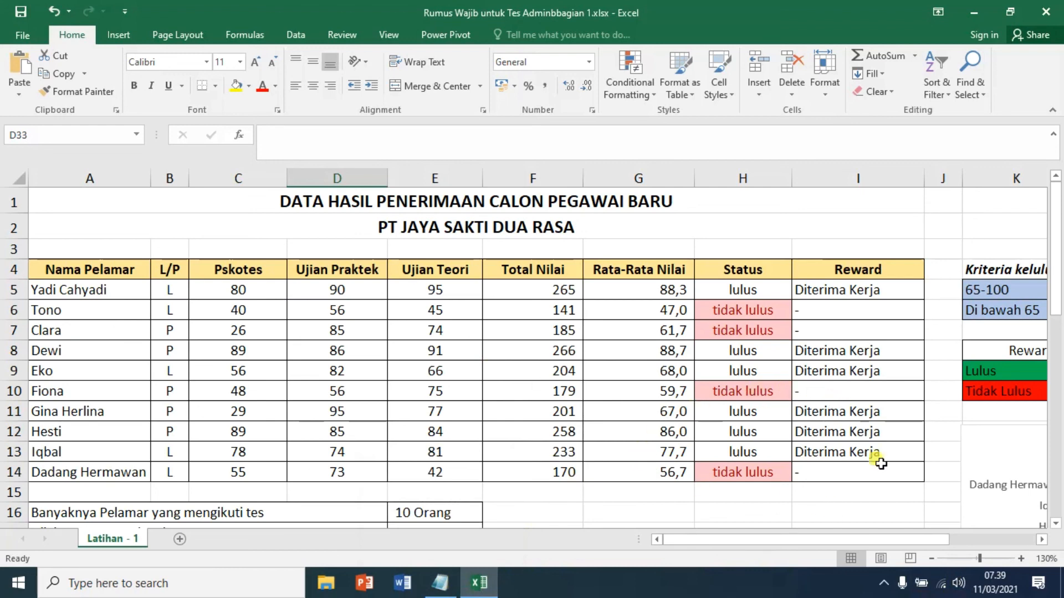
left_click(715, 372)
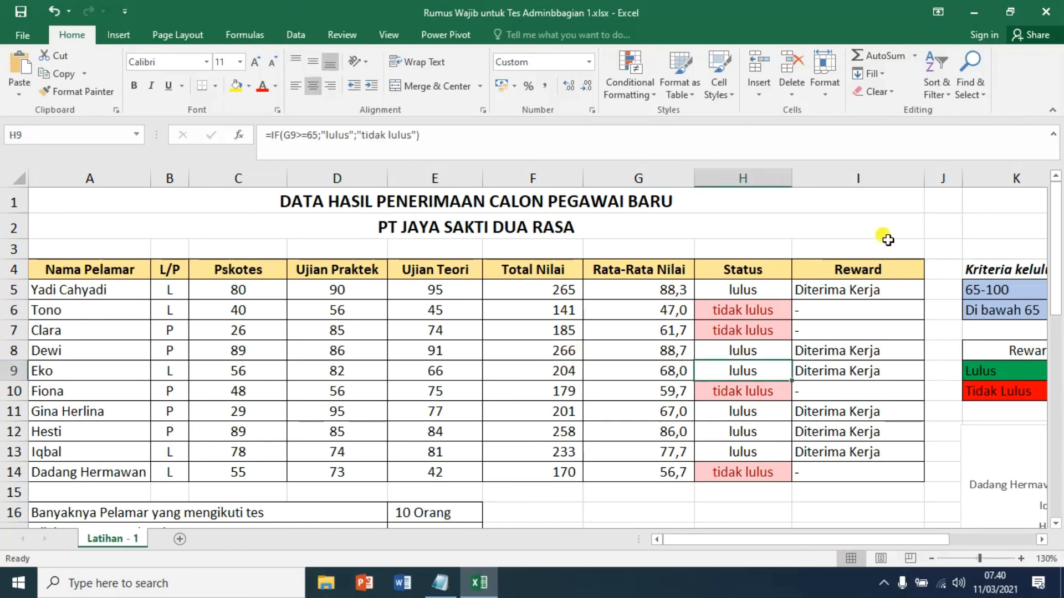